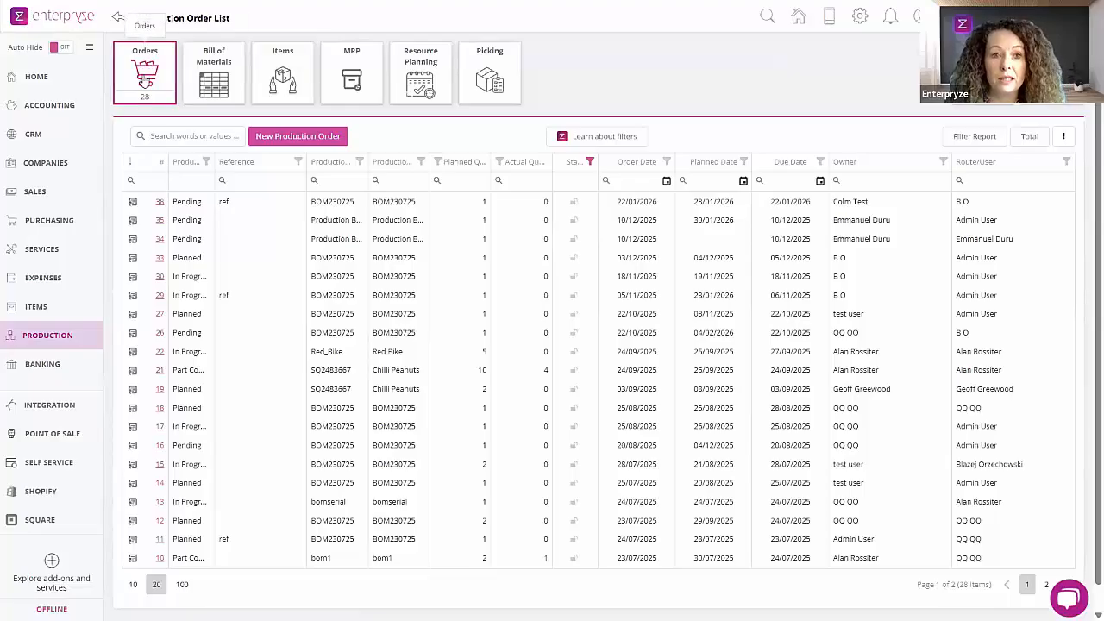
- Open the Red_Bike item from the bill of materials list and examine how many can be created from raw materials
left_click(207, 81)
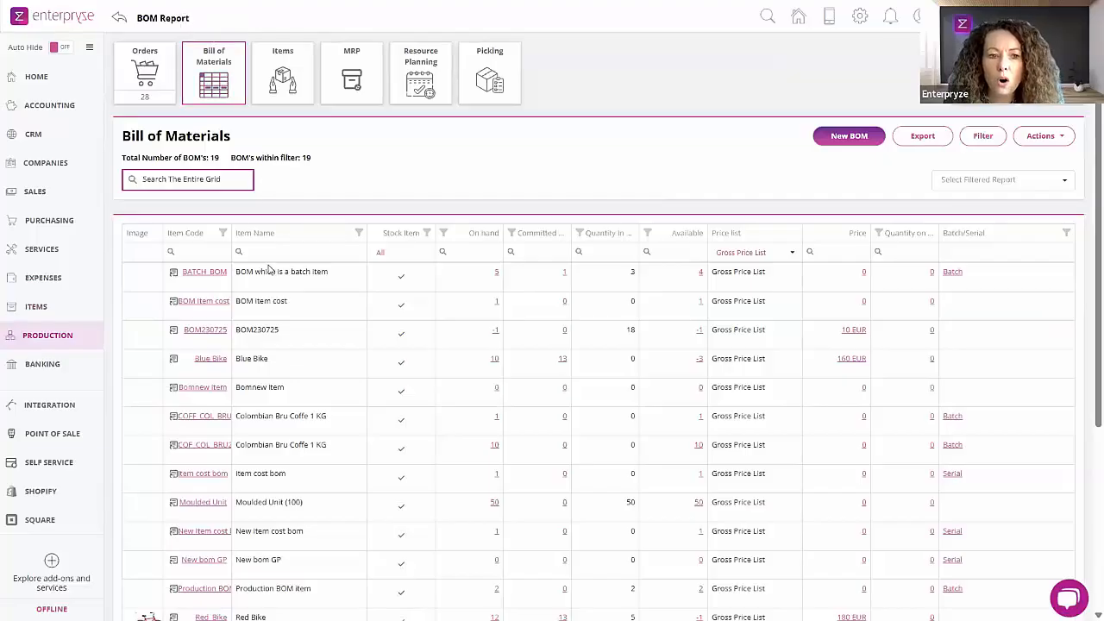
scroll(299, 399, "down", 5)
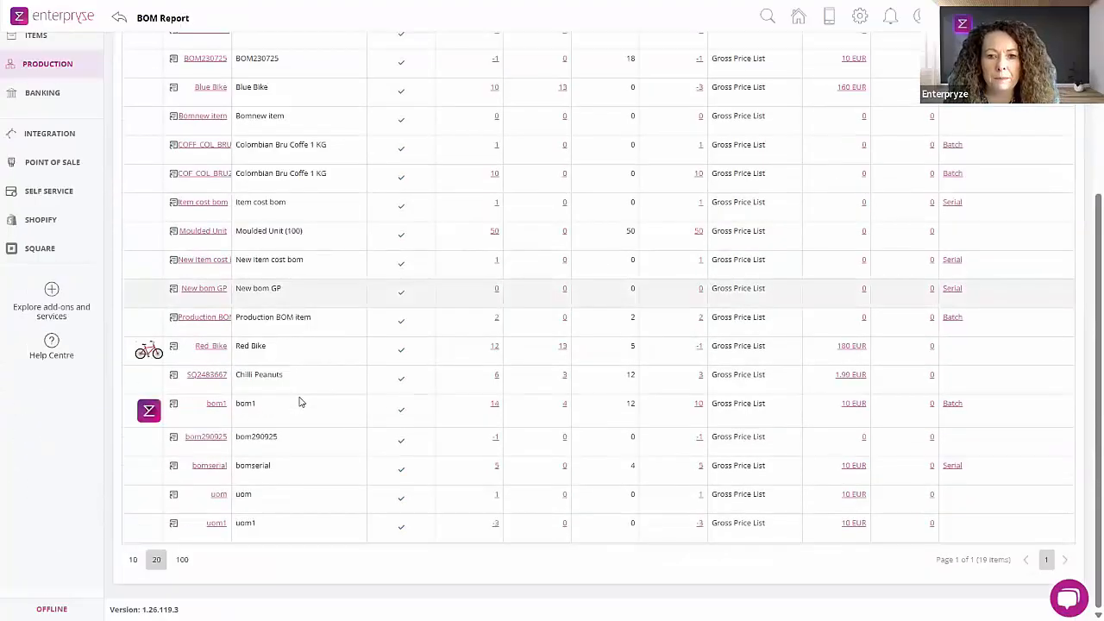
left_click(173, 347)
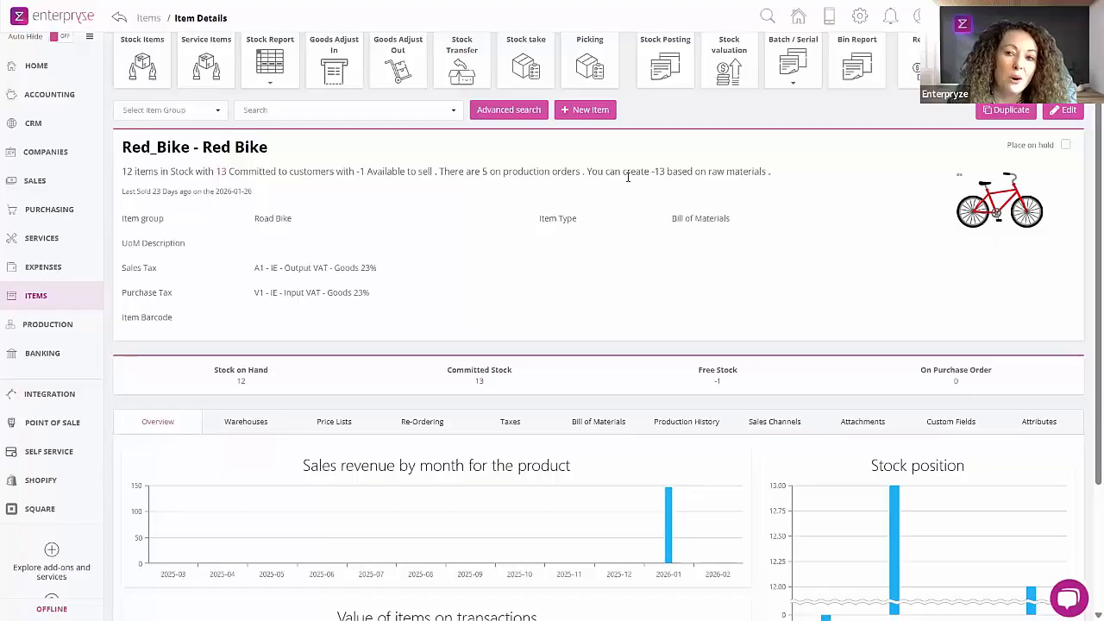
left_click_drag(586, 172, 678, 171)
left_click(800, 181)
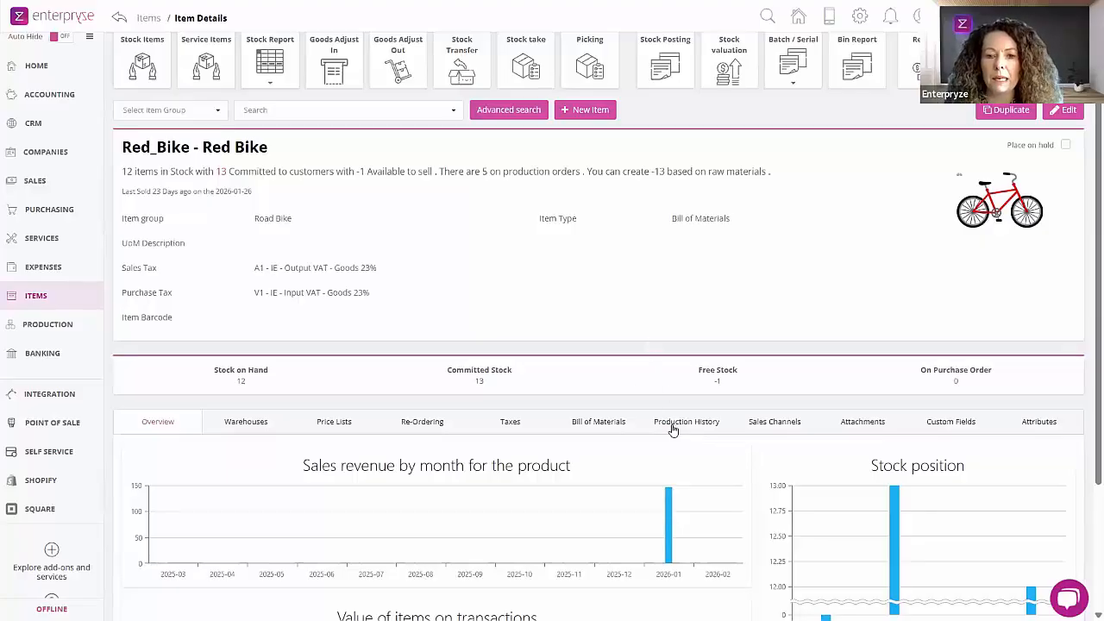
- Review the Red Bike's bill of materials, including component quantities, cost prices, available stock and the gross profit options
left_click(587, 423)
scroll(590, 435, "down", 5)
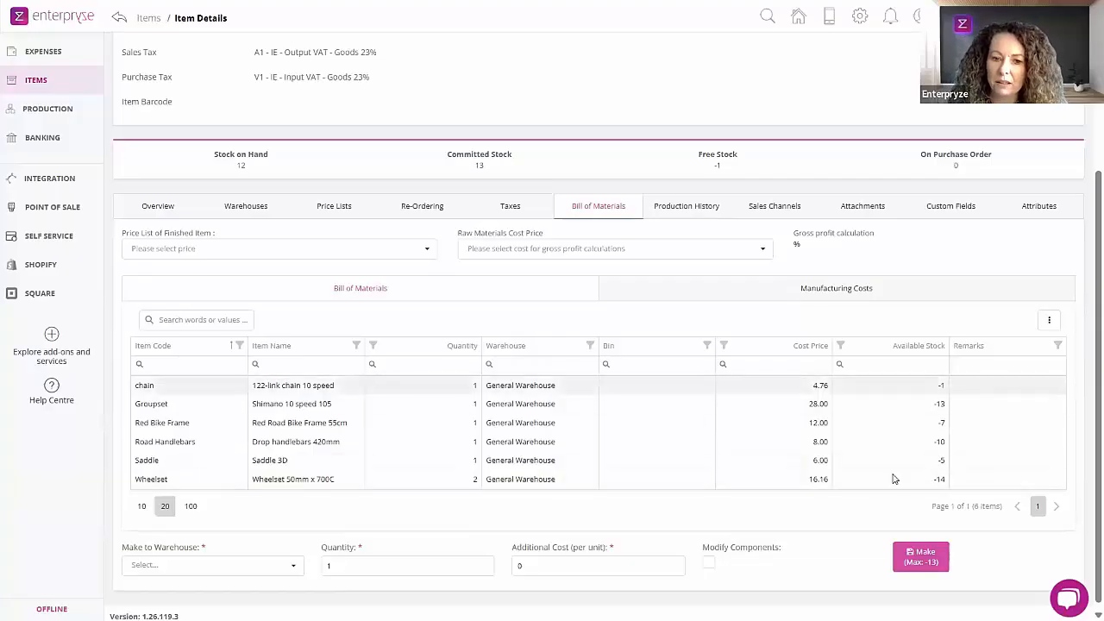
scroll(892, 478, "up", 1)
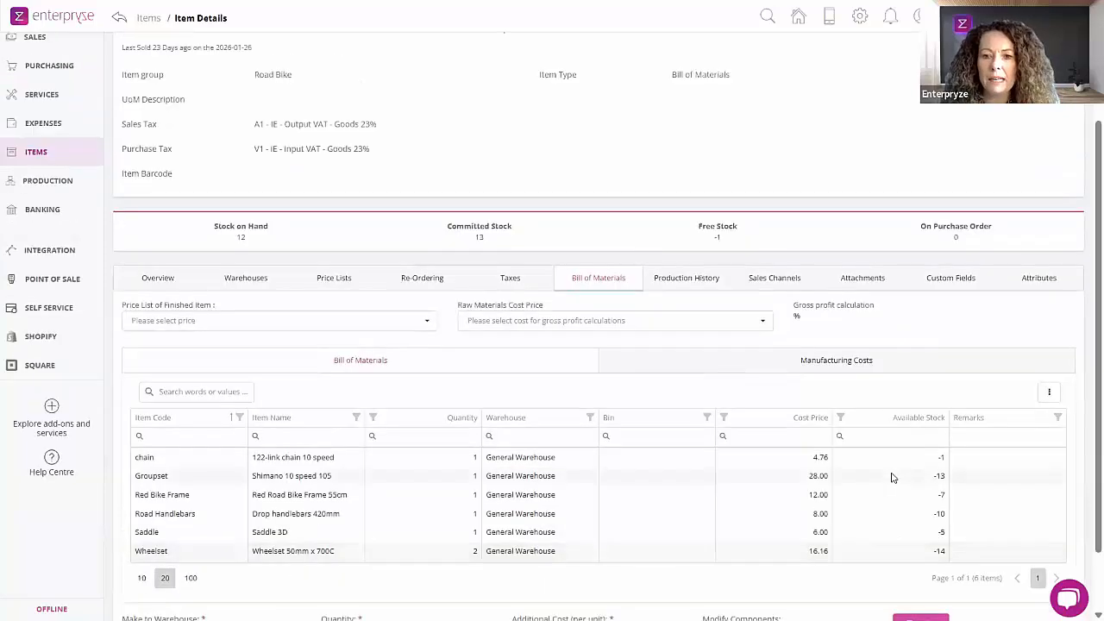
scroll(892, 478, "up", 2)
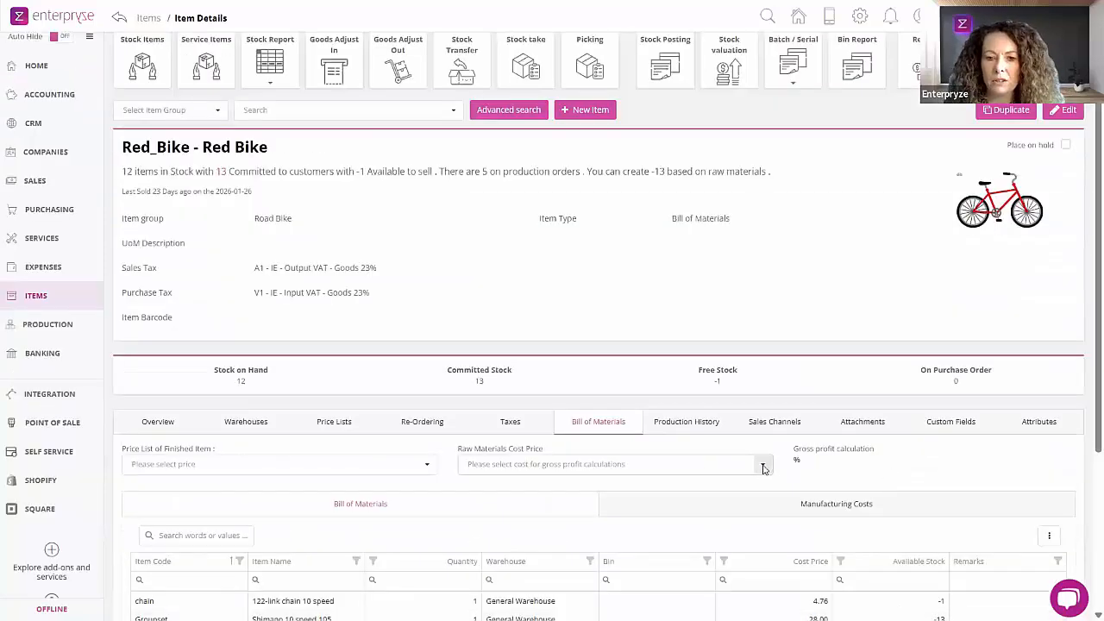
scroll(712, 528, "down", 1)
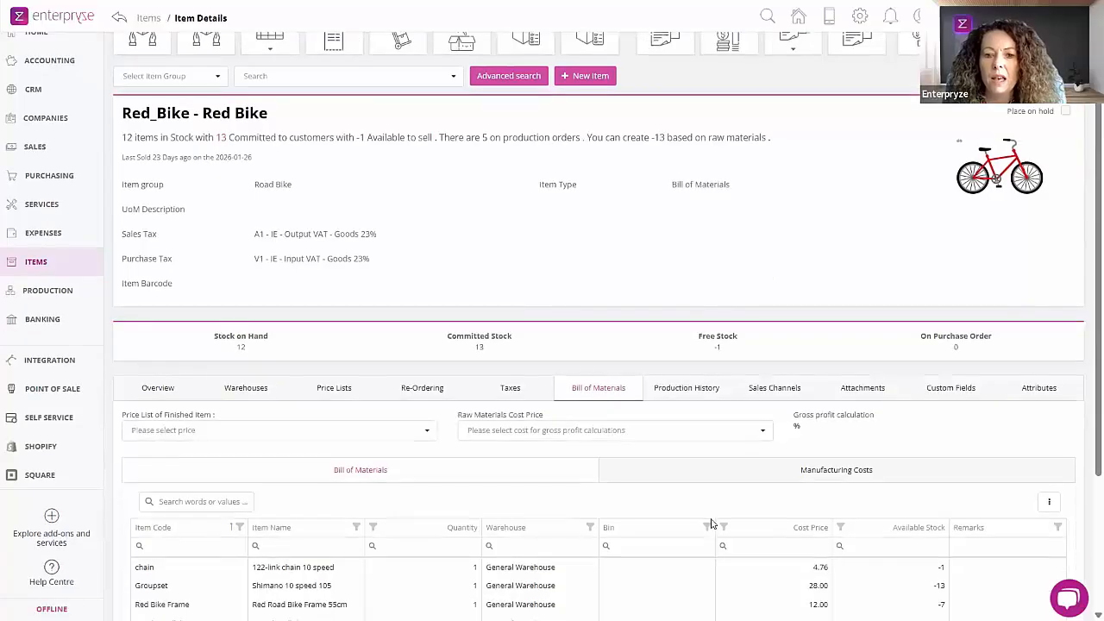
- Examine the Red Bike's production history with the manufacturing costs of the 24/09/2025 entry, and return to the bill of materials list
left_click(677, 353)
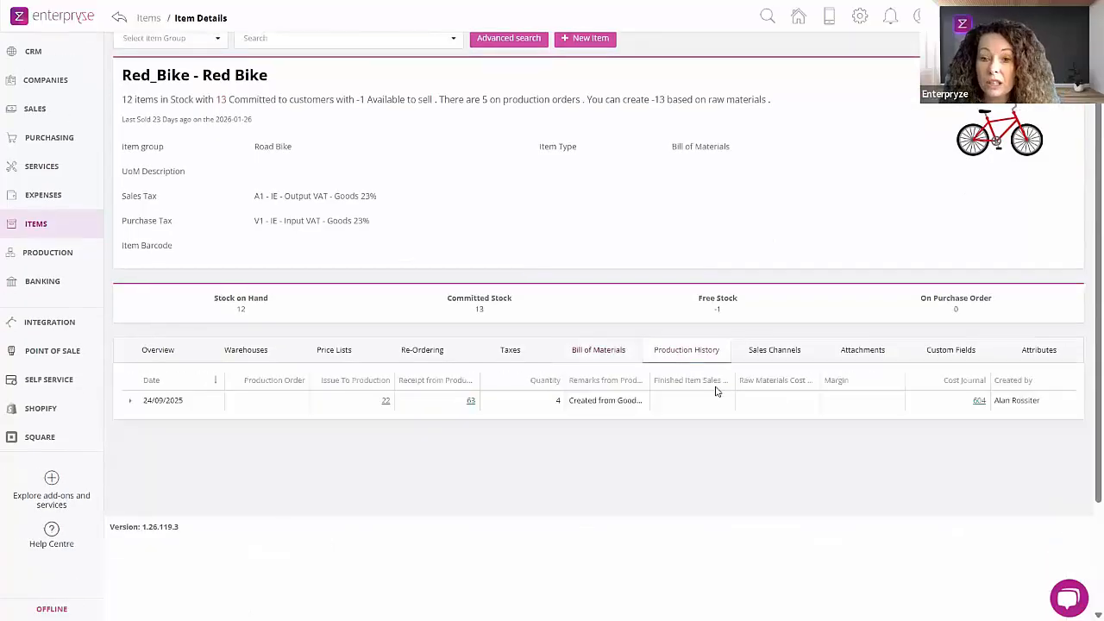
scroll(723, 431, "up", 1)
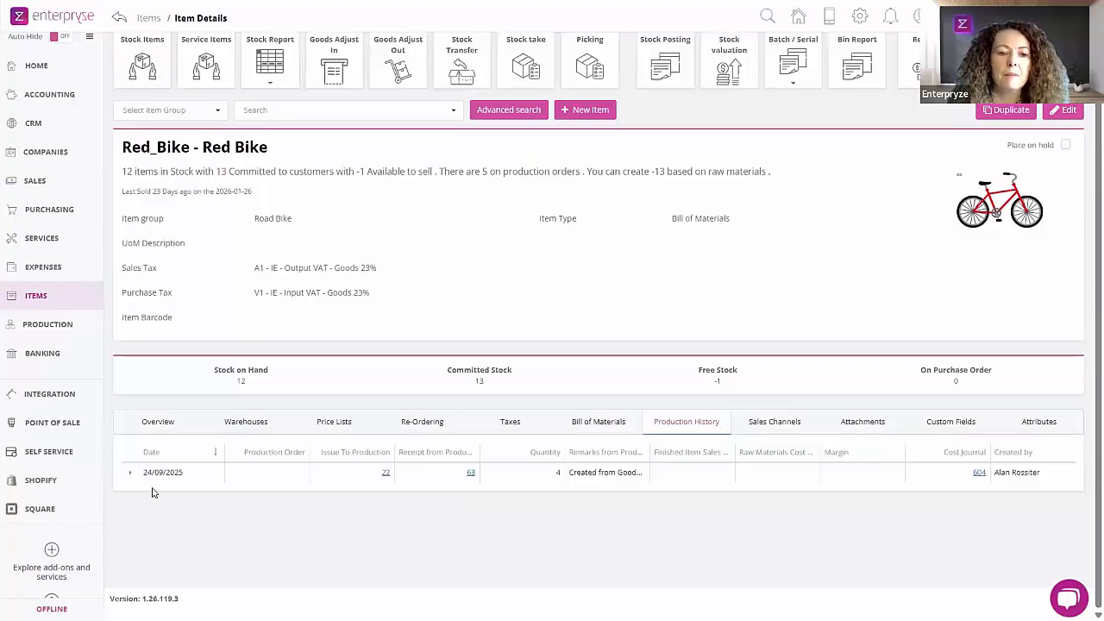
left_click(128, 475)
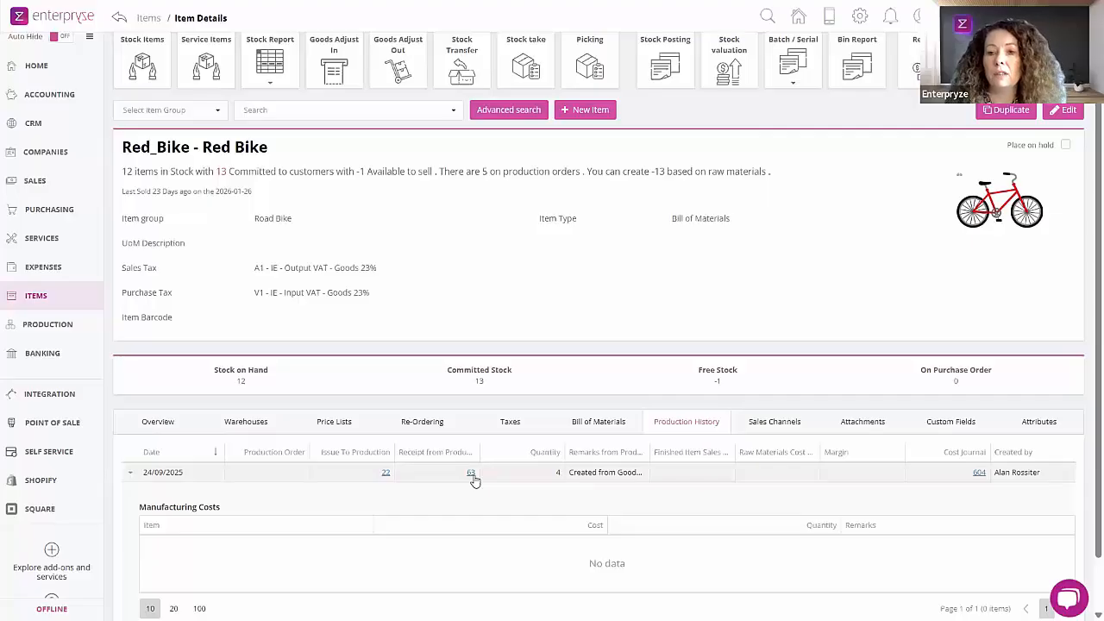
scroll(474, 481, "down", 1)
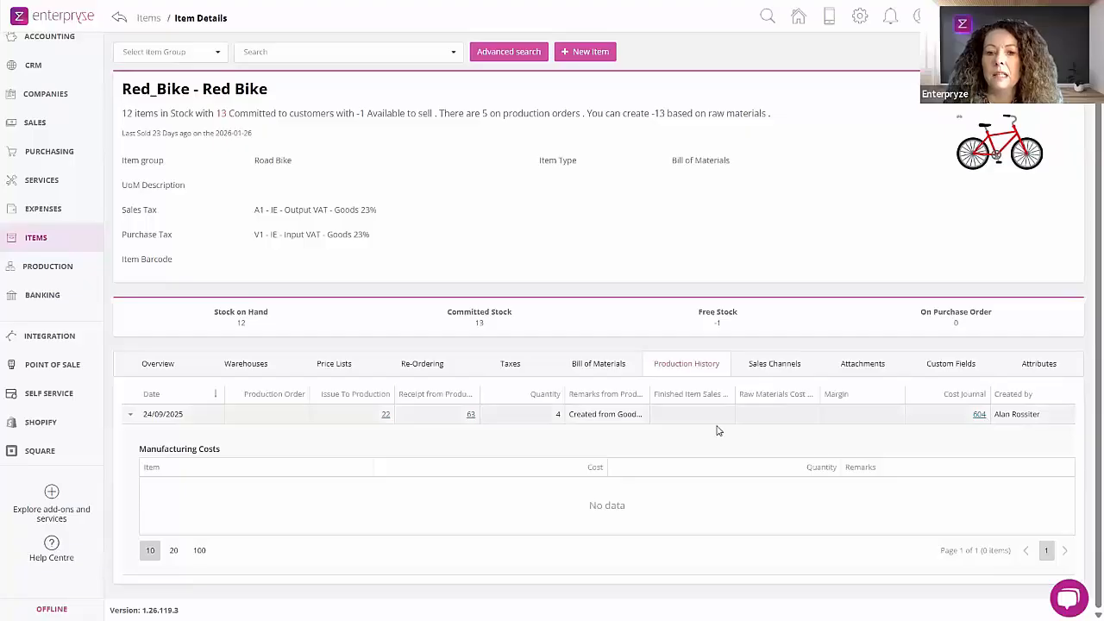
left_click(131, 416)
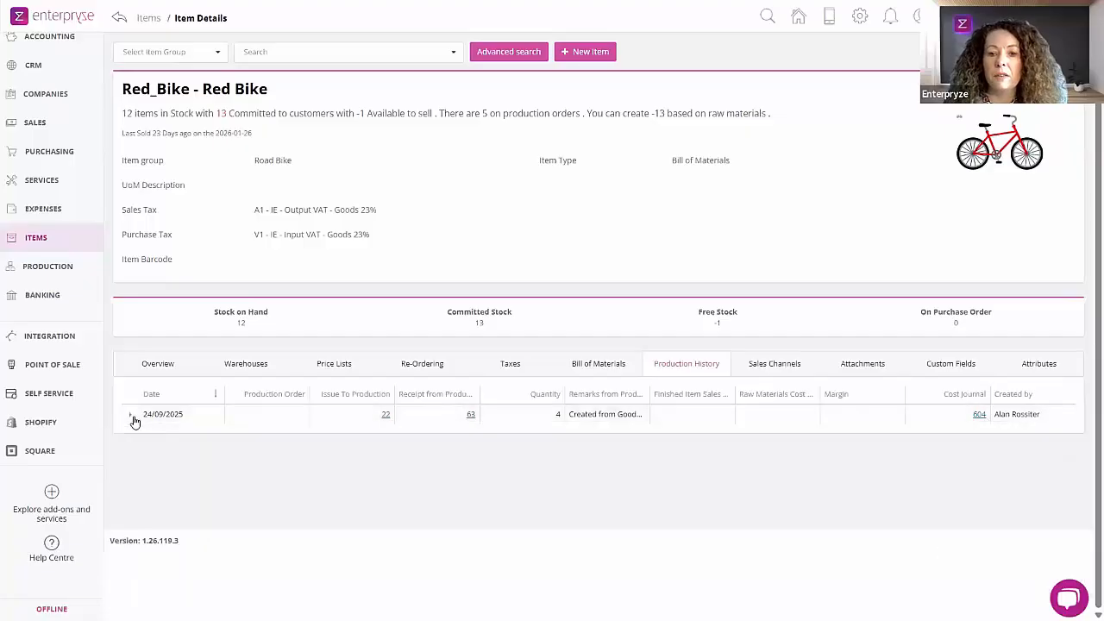
scroll(284, 504, "up", 2)
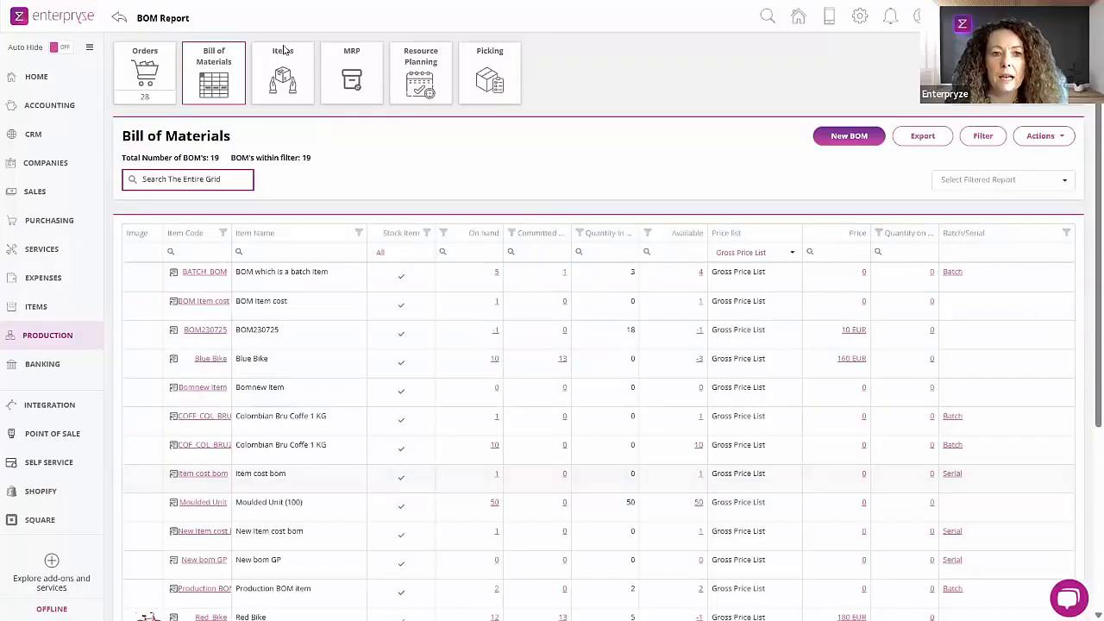
- Look up "red" in the stock items list, clear the search and return to the production area
left_click(294, 78)
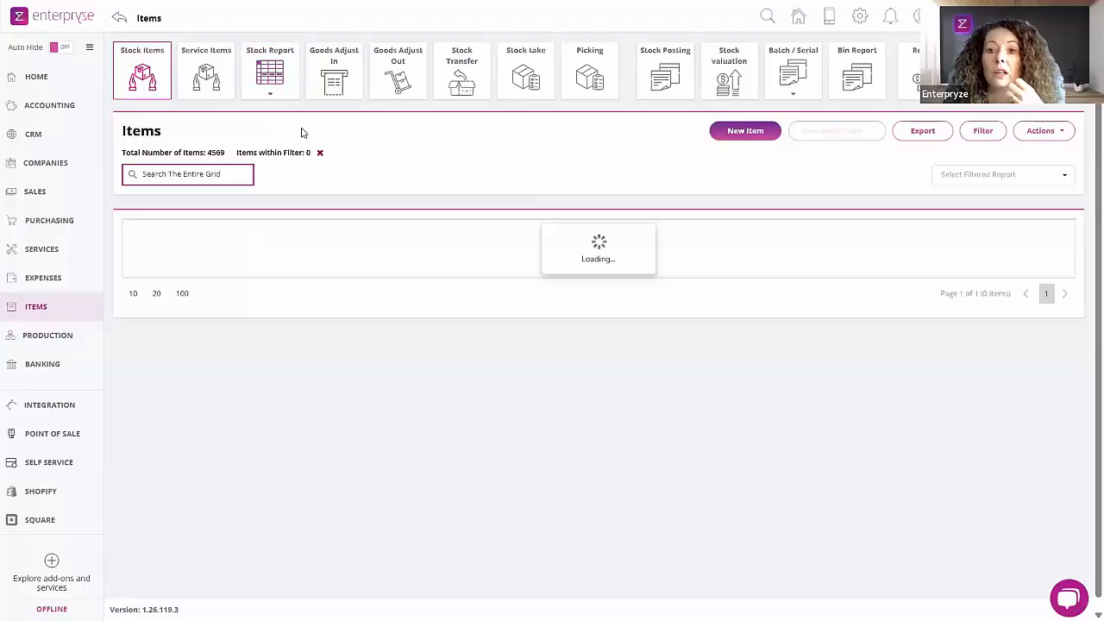
type("red")
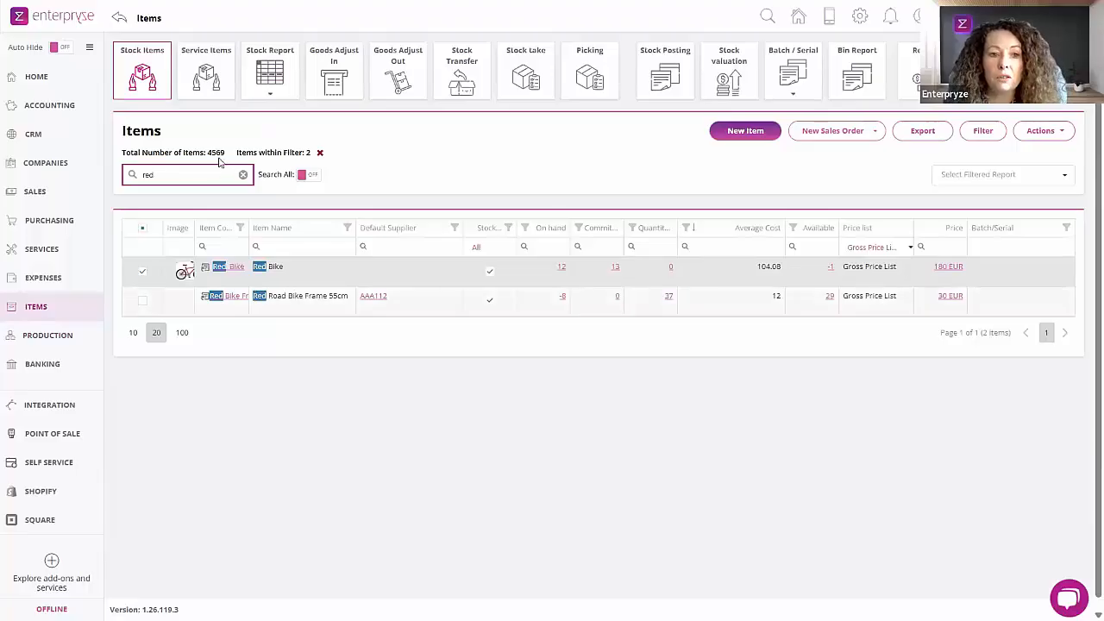
left_click(244, 175)
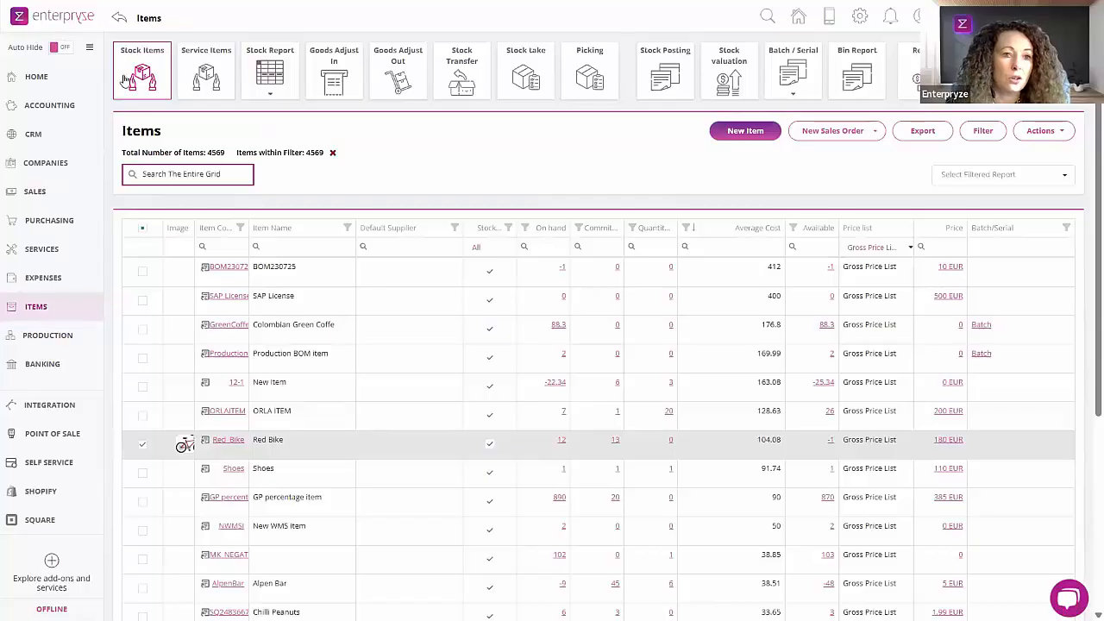
left_click(119, 19)
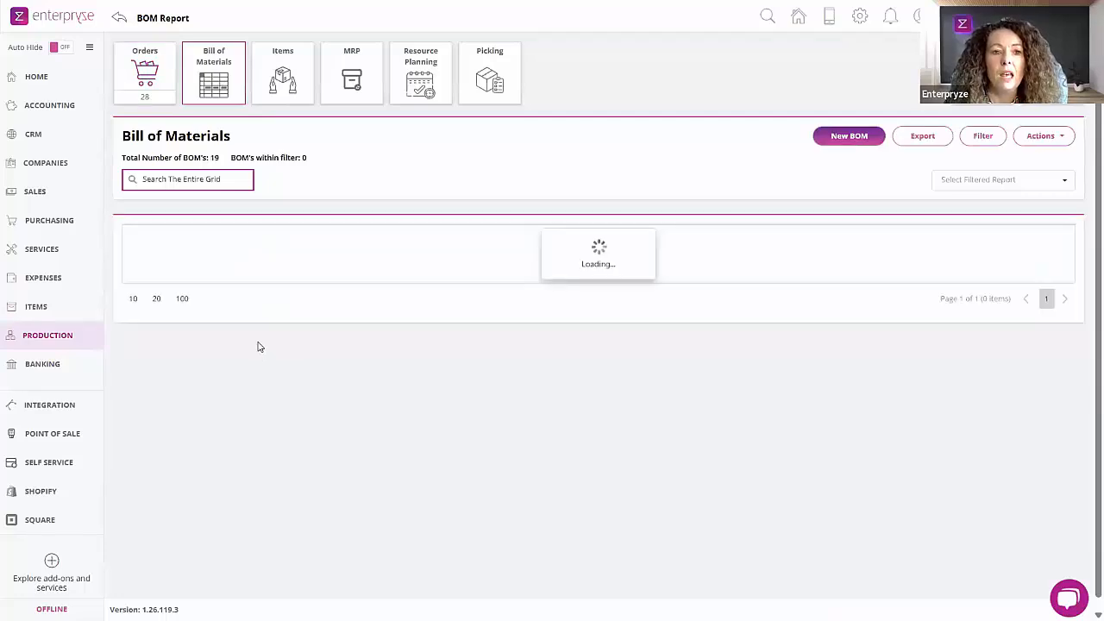
- Start a new production order with Red_Bike as the finished item
left_click(143, 76)
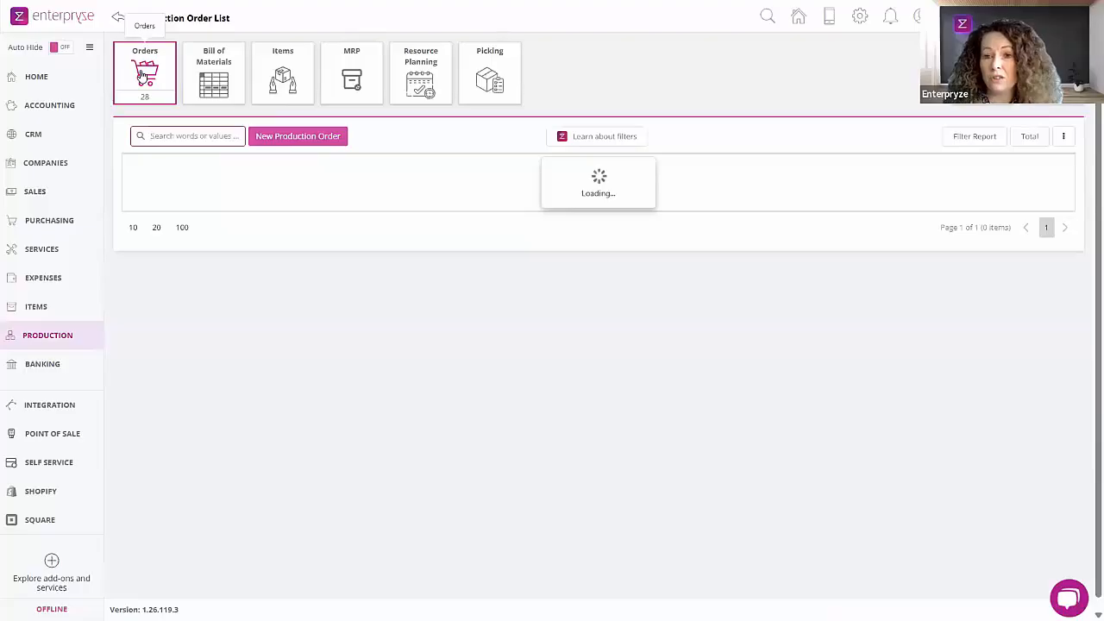
left_click(275, 139)
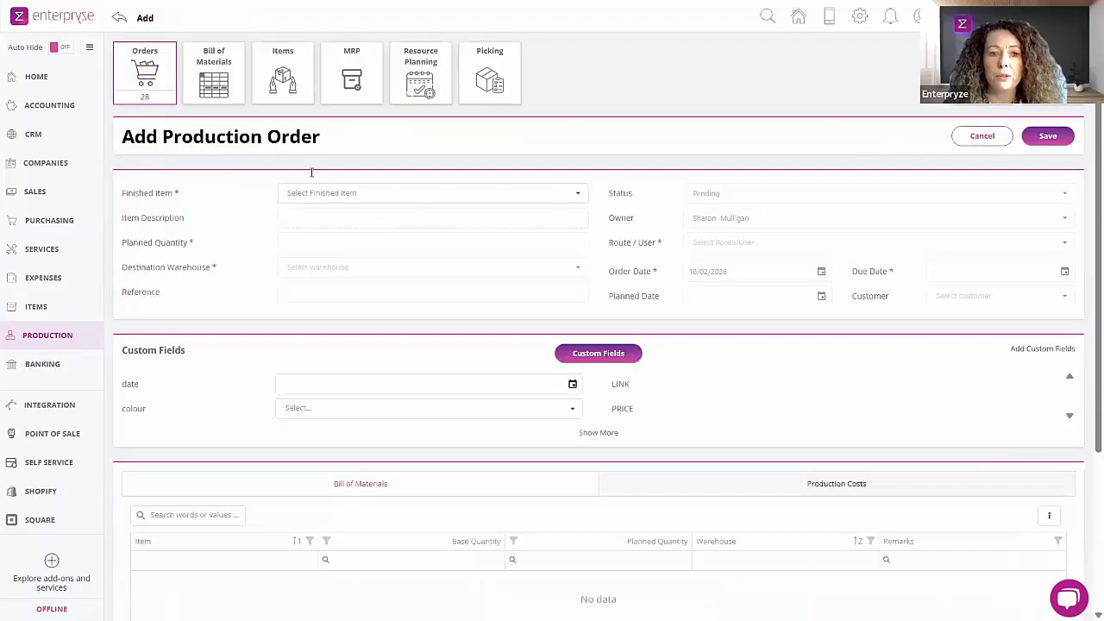
left_click(419, 191)
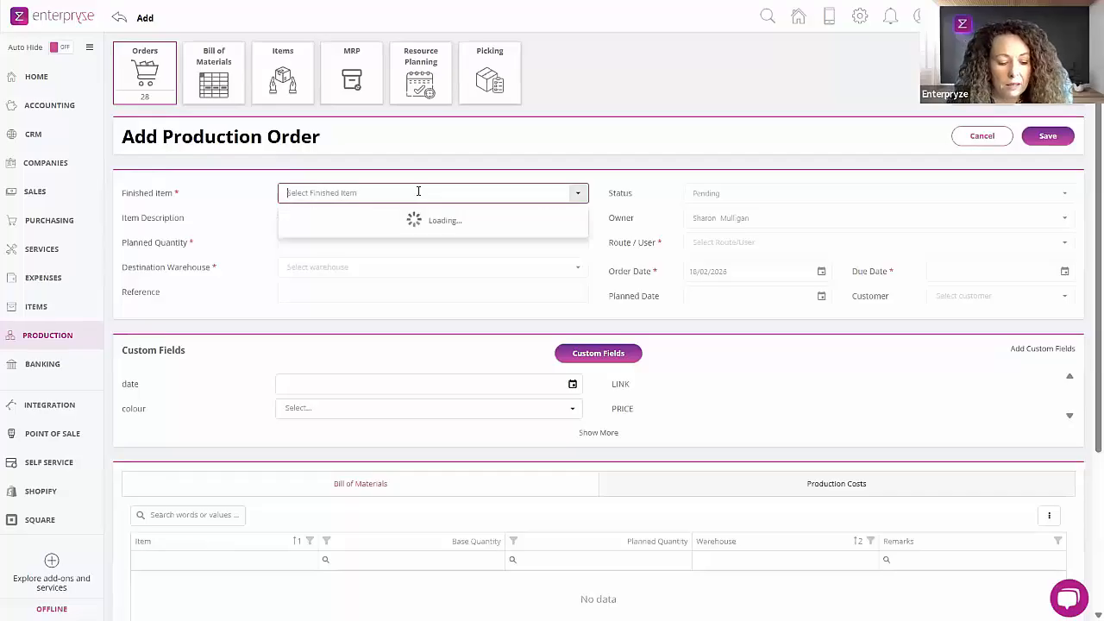
type("re")
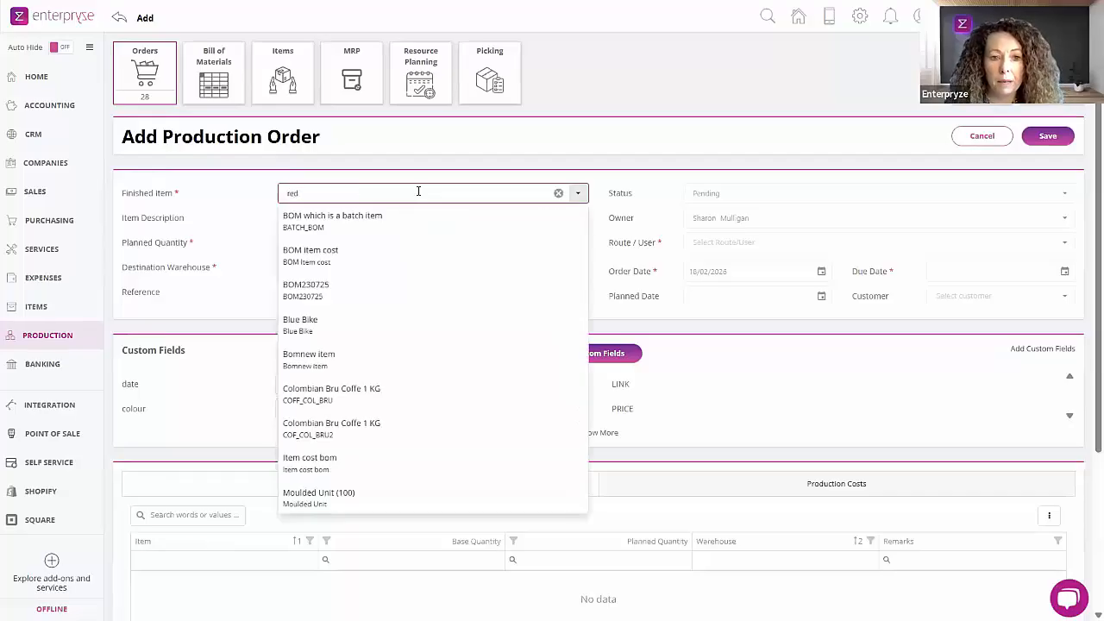
type("d")
left_click(304, 220)
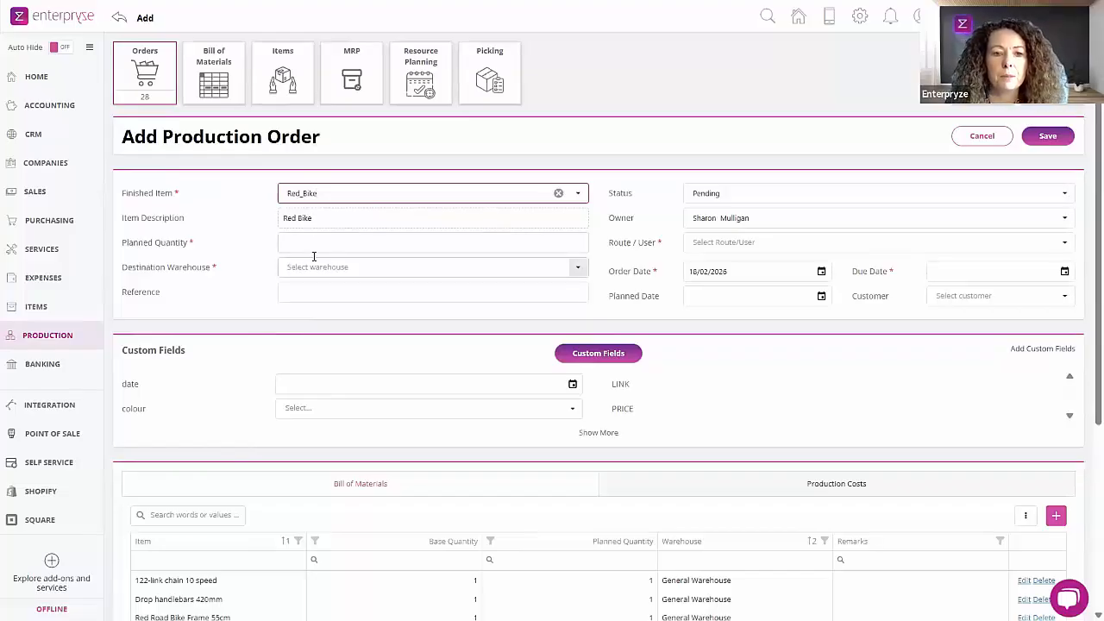
- Set the production order's destination warehouse to General Warehouse and its planned quantity to 1
left_click(314, 259)
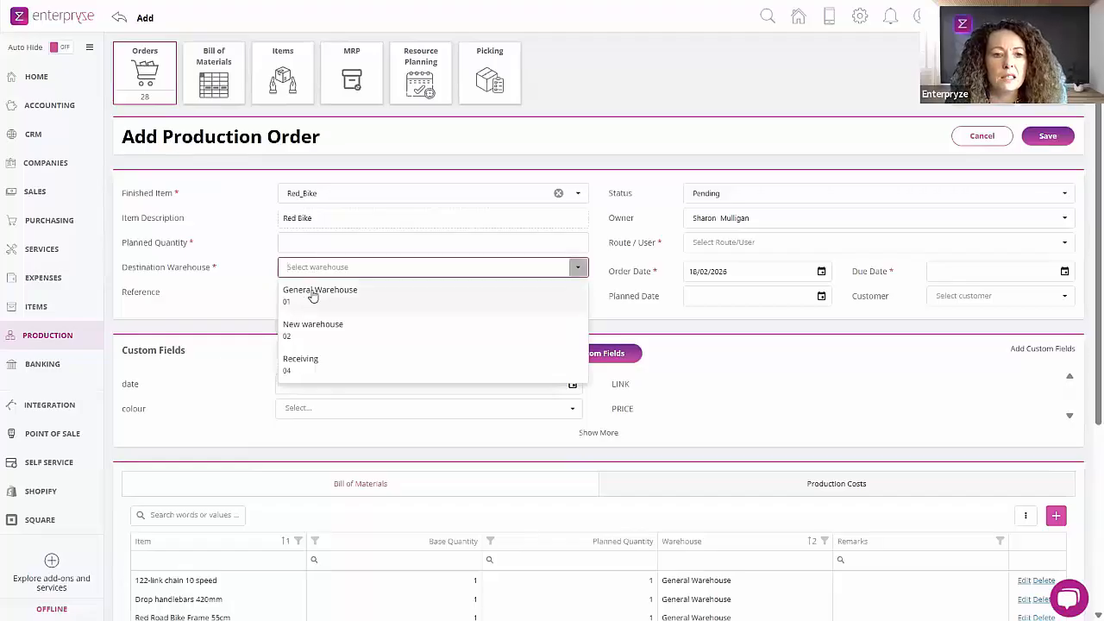
left_click(315, 294)
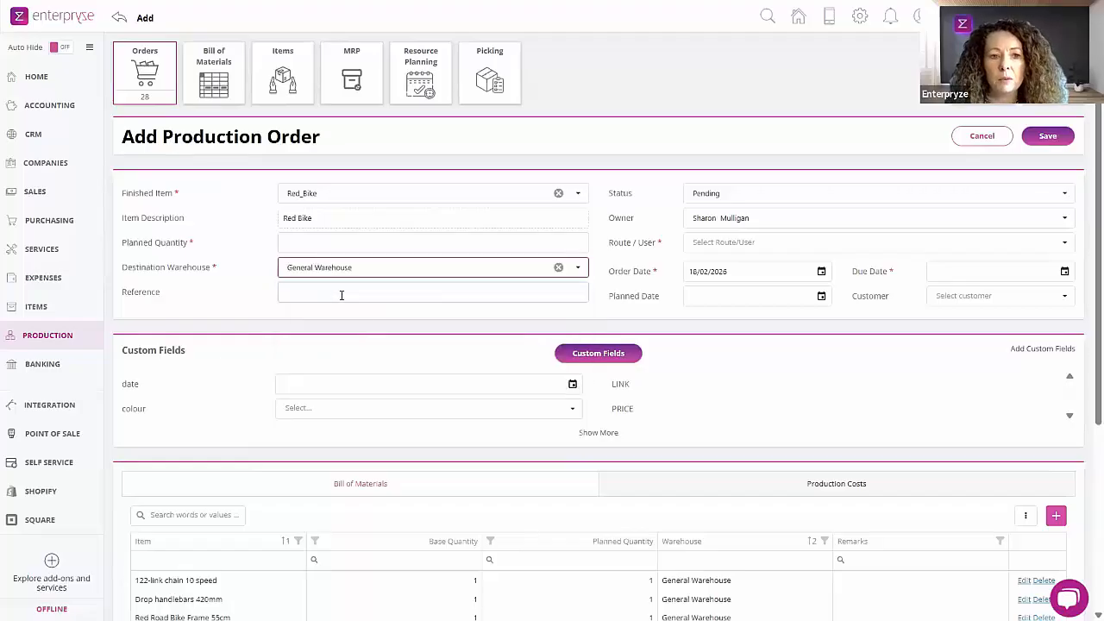
left_click(324, 238)
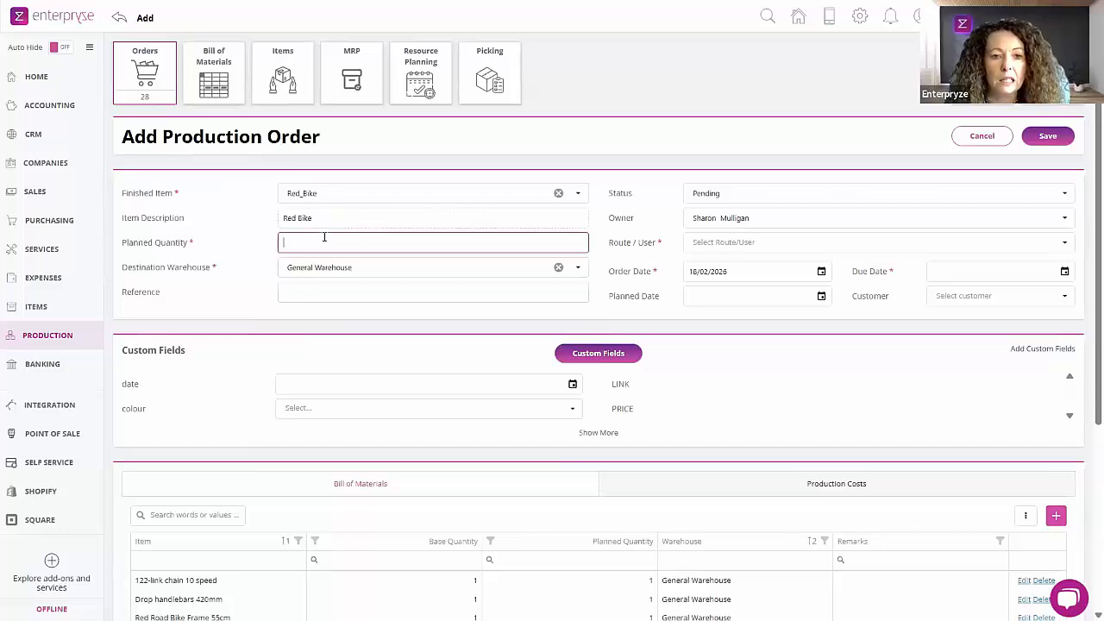
key("Tab")
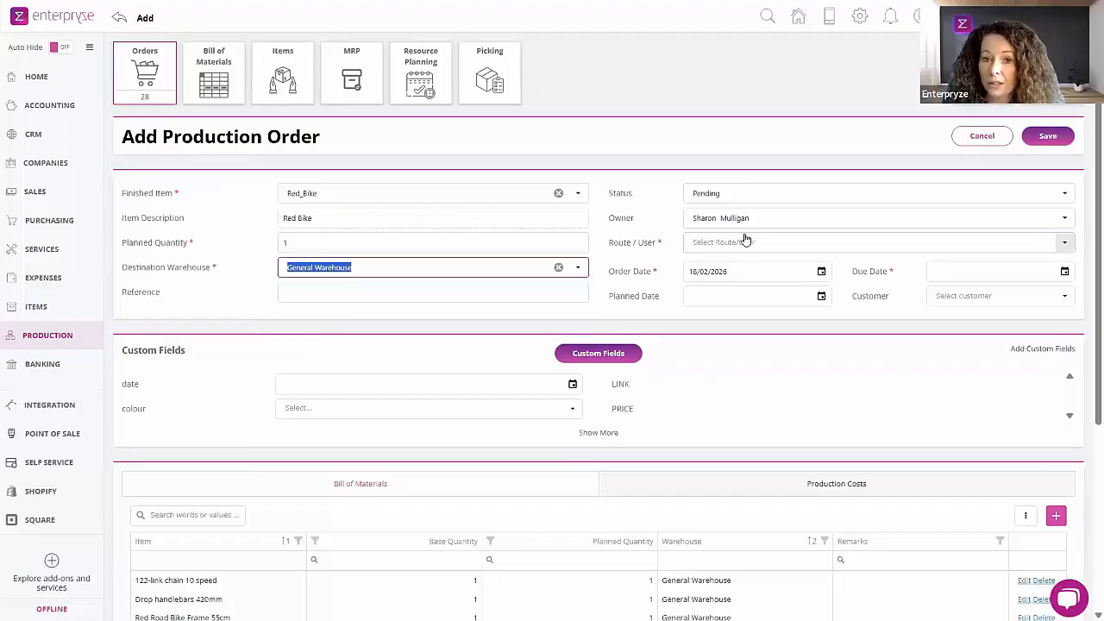
- Assign the production order to the route Machine 1 and set its due date to 02/03/2026
left_click(722, 249)
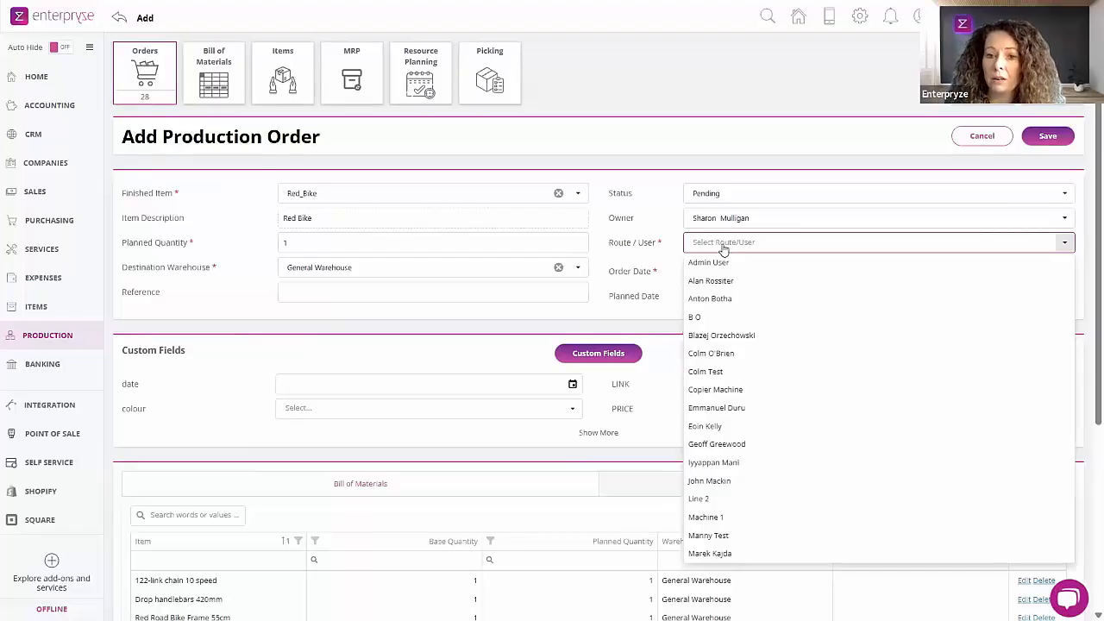
left_click(712, 519)
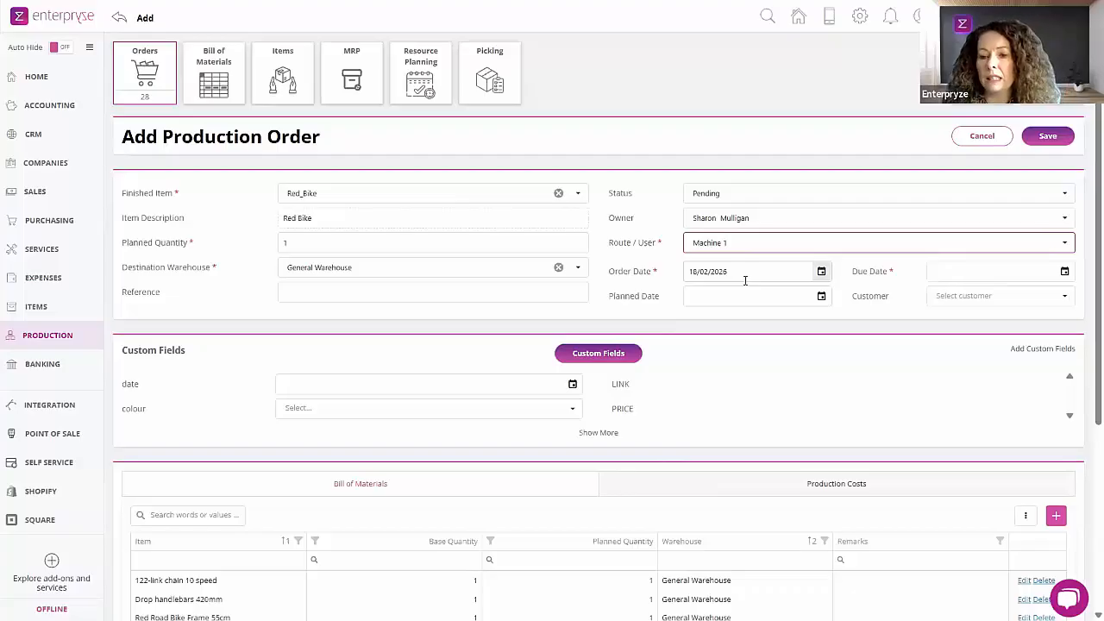
left_click(1064, 272)
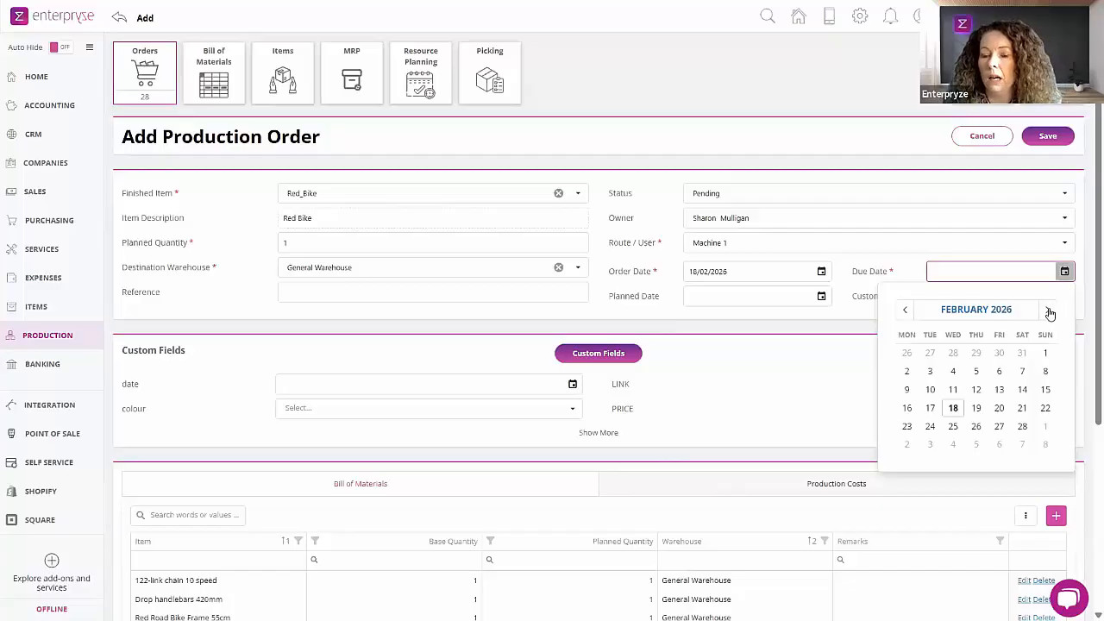
left_click(1049, 311)
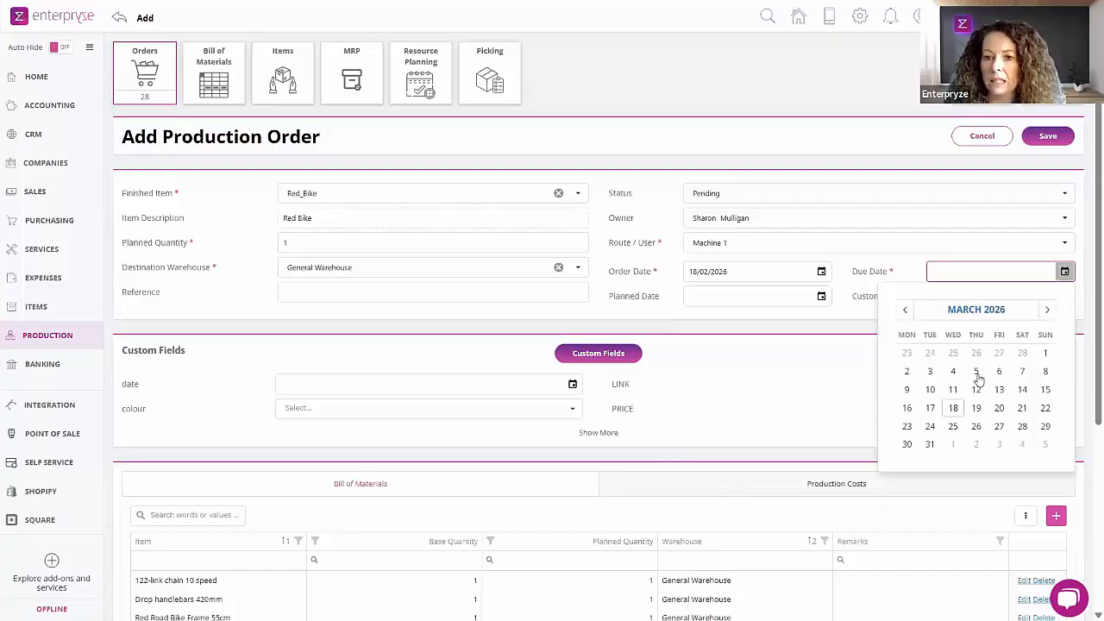
left_click(906, 371)
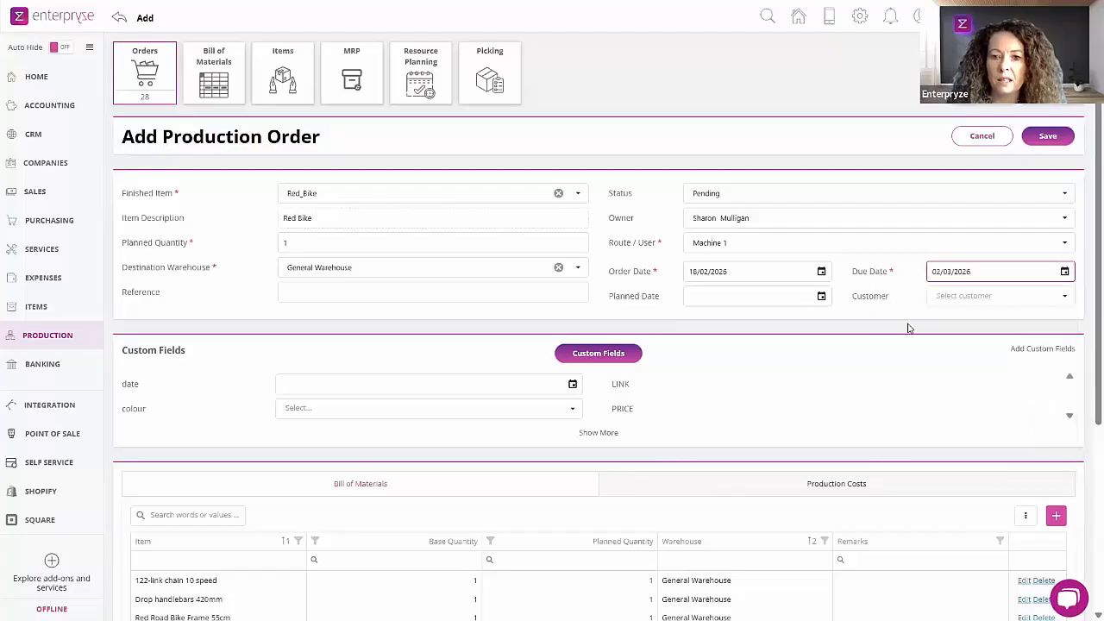
- Set the production order's customer to Acme Sales and review the bill of materials component lines
left_click(974, 296)
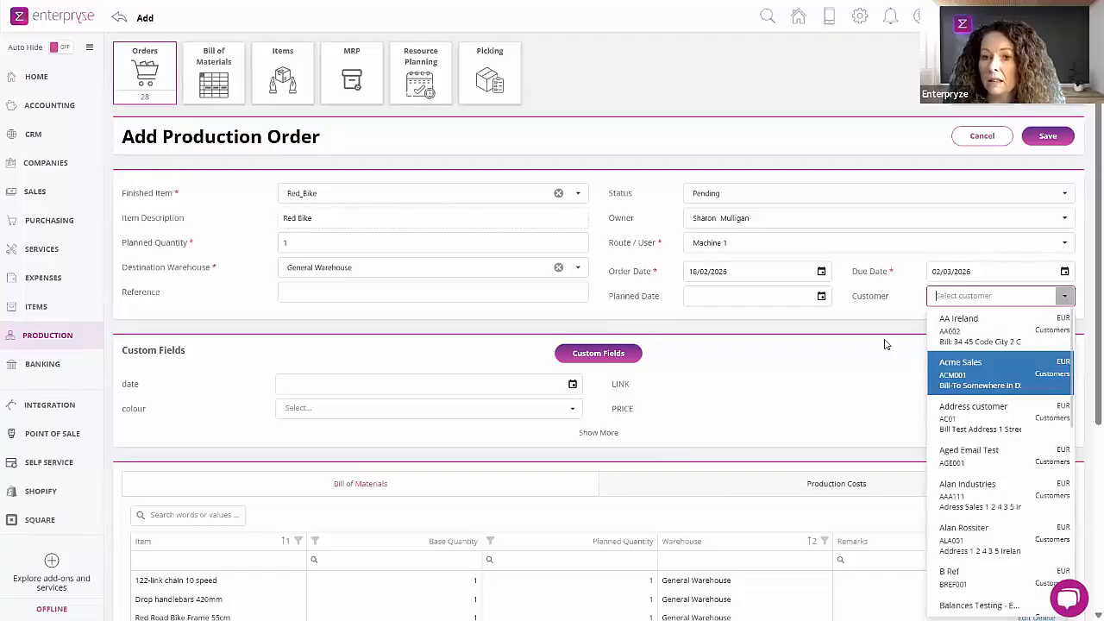
key("Return")
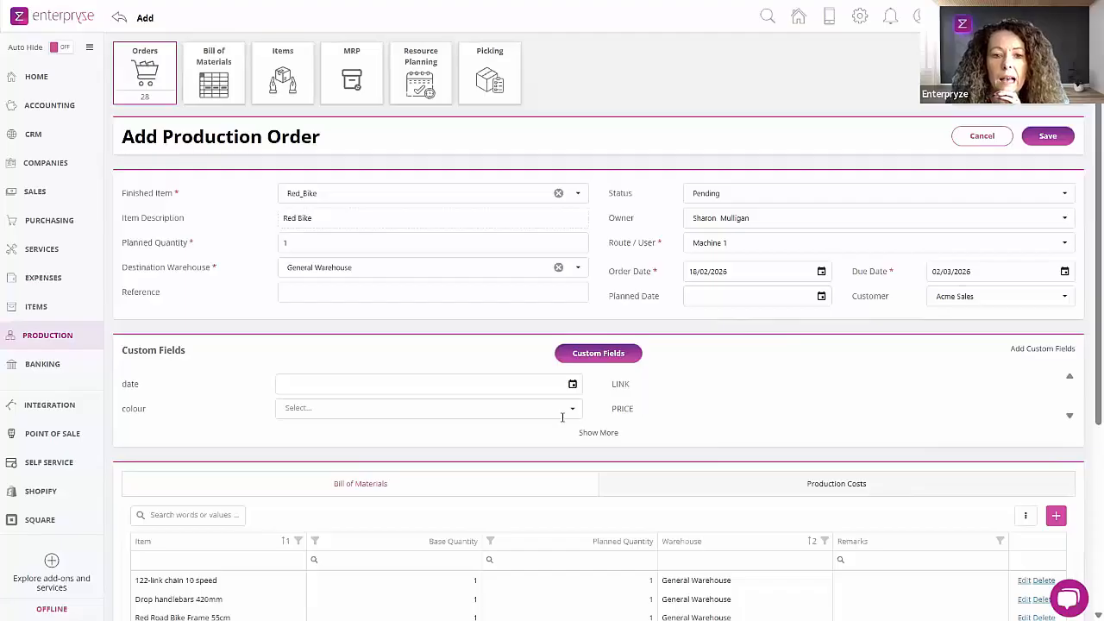
scroll(563, 417, "down", 2)
scroll(616, 320, "down", 1)
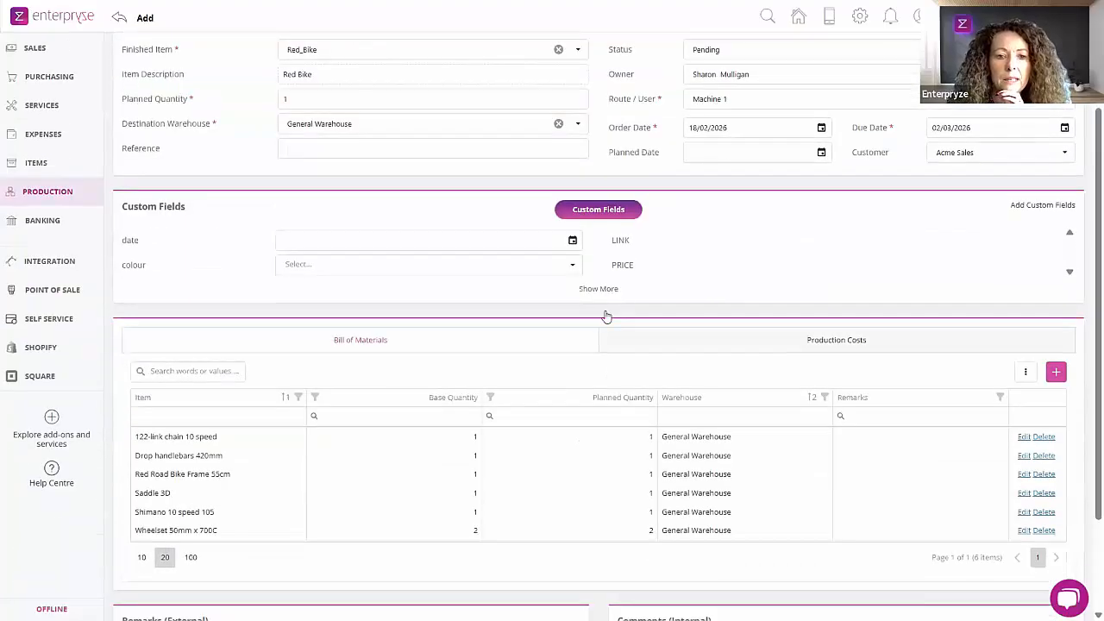
- Review the new production order's production costs and its external remarks and internal comments fields
scroll(471, 408, "down", 2)
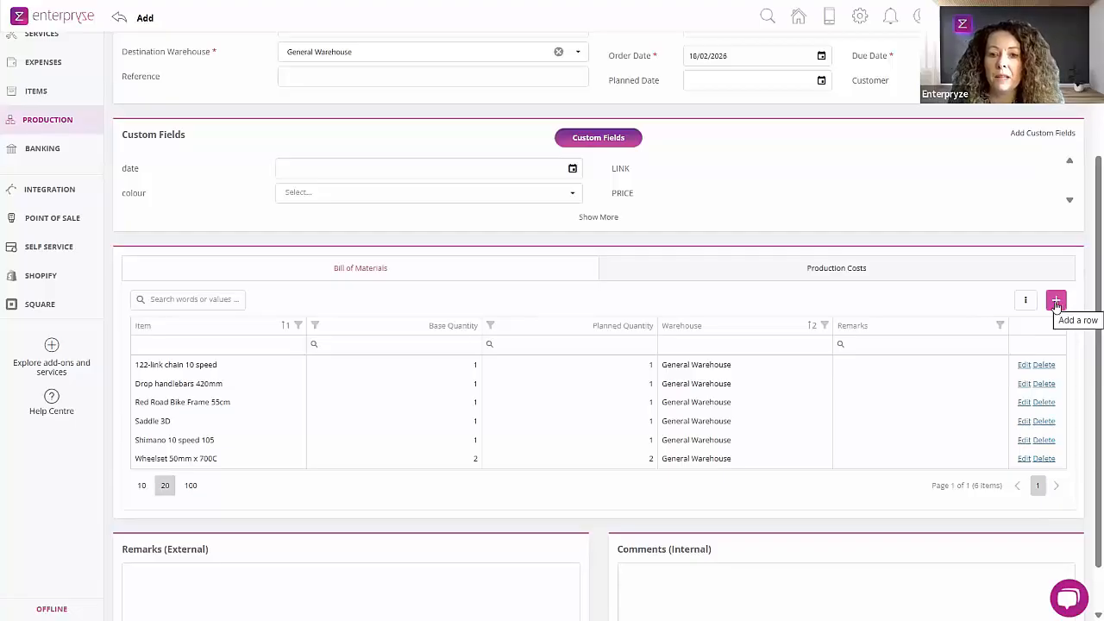
left_click(832, 269)
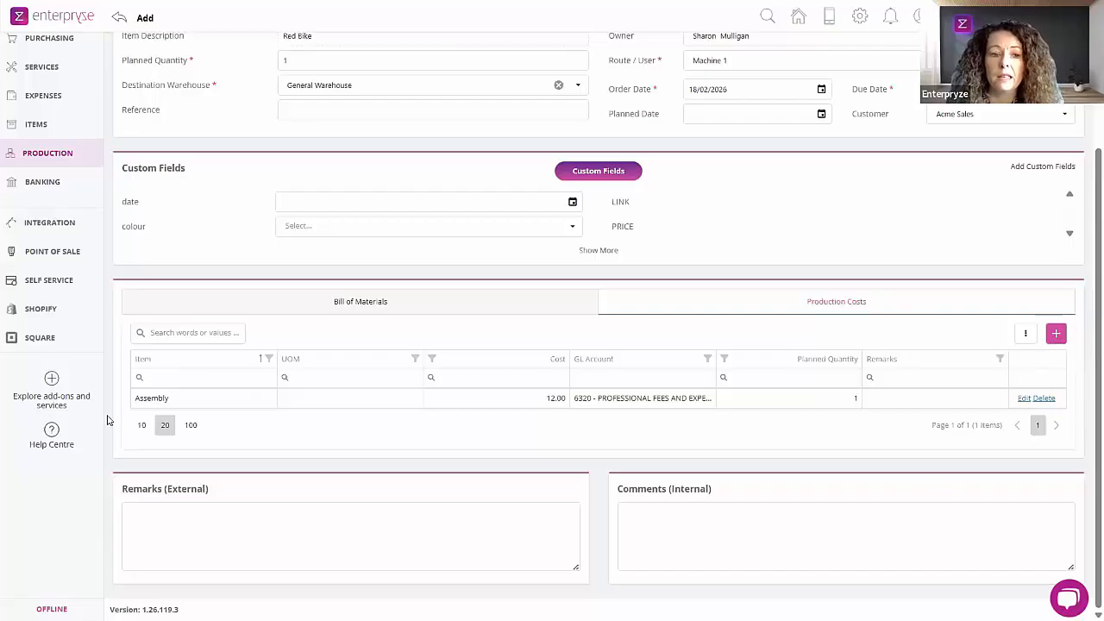
left_click(231, 535)
left_click(744, 544)
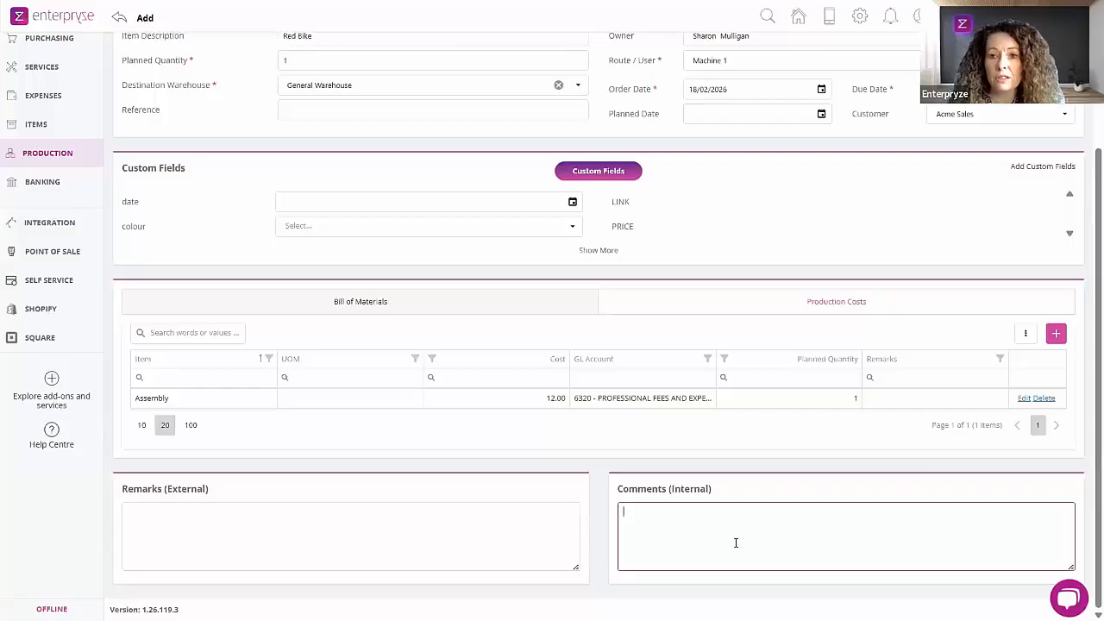
scroll(735, 542, "up", 3)
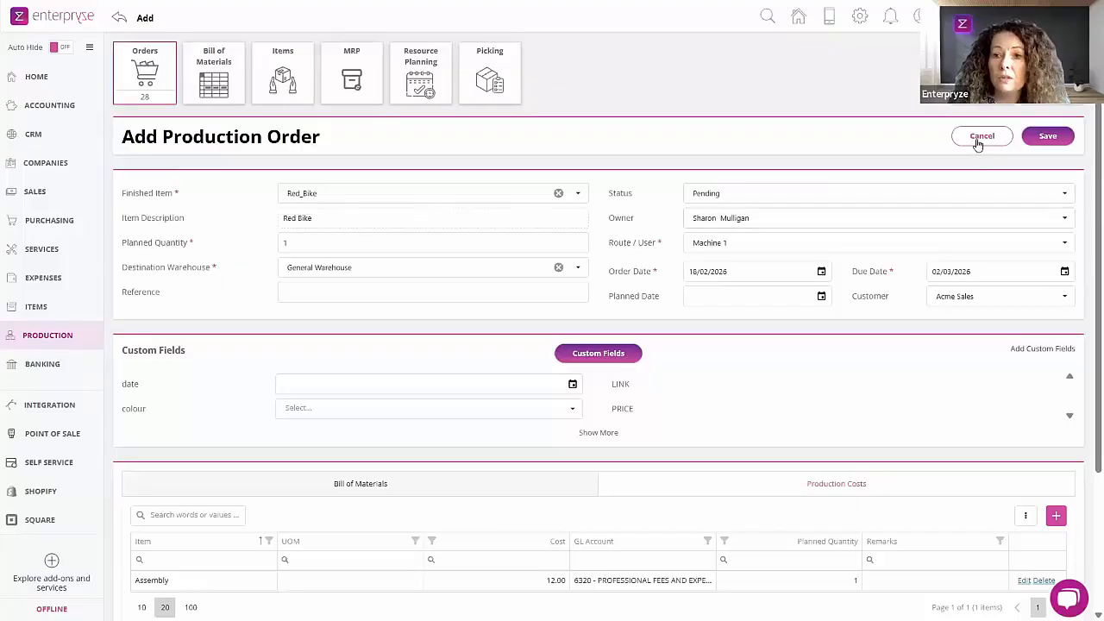
- Reassign the production order's route to the same user as its owner and save the order
left_click(1048, 136)
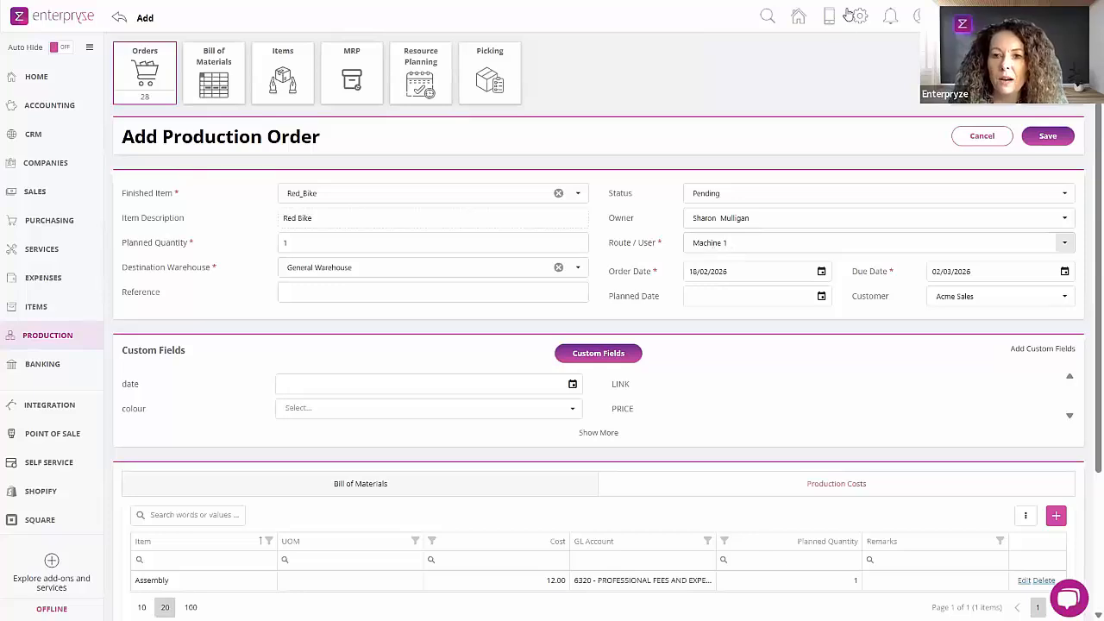
left_click(742, 249)
scroll(755, 433, "down", 3)
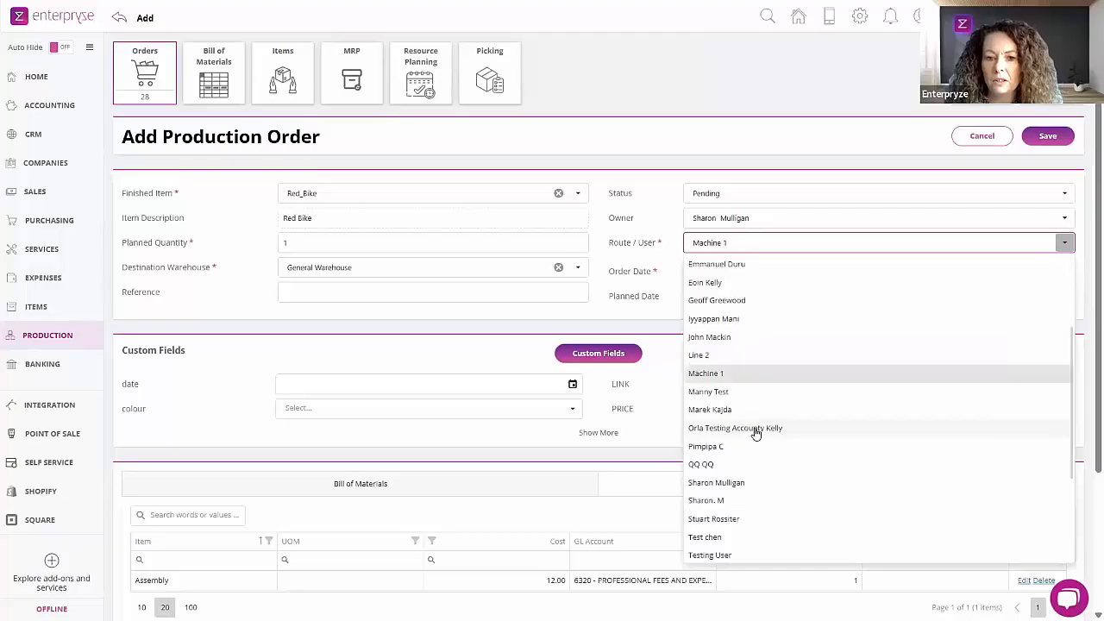
left_click(739, 485)
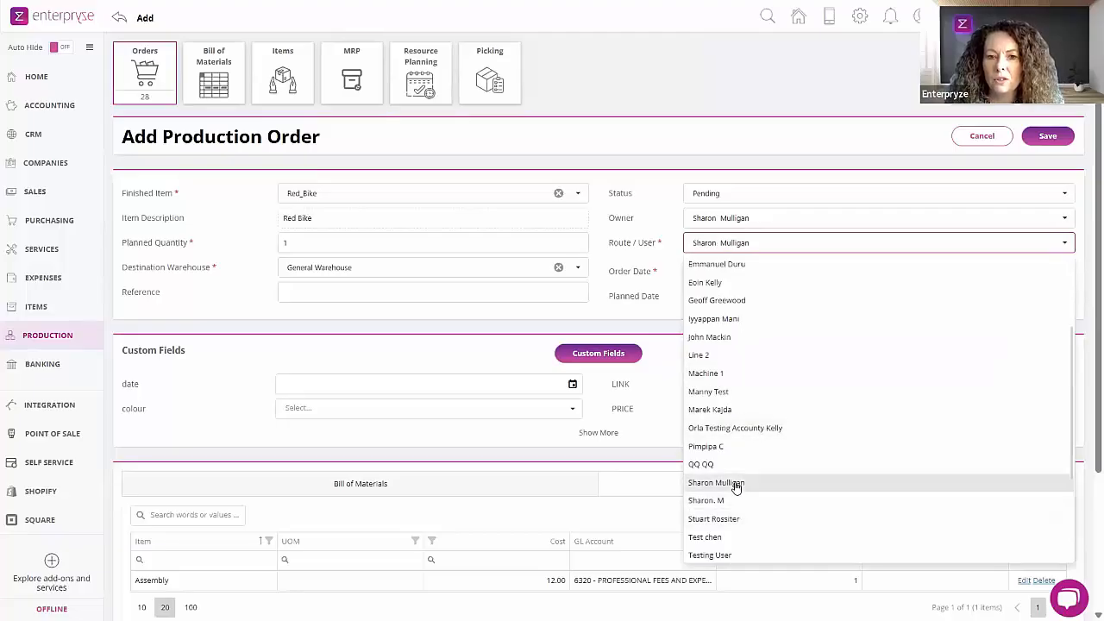
left_click(1045, 136)
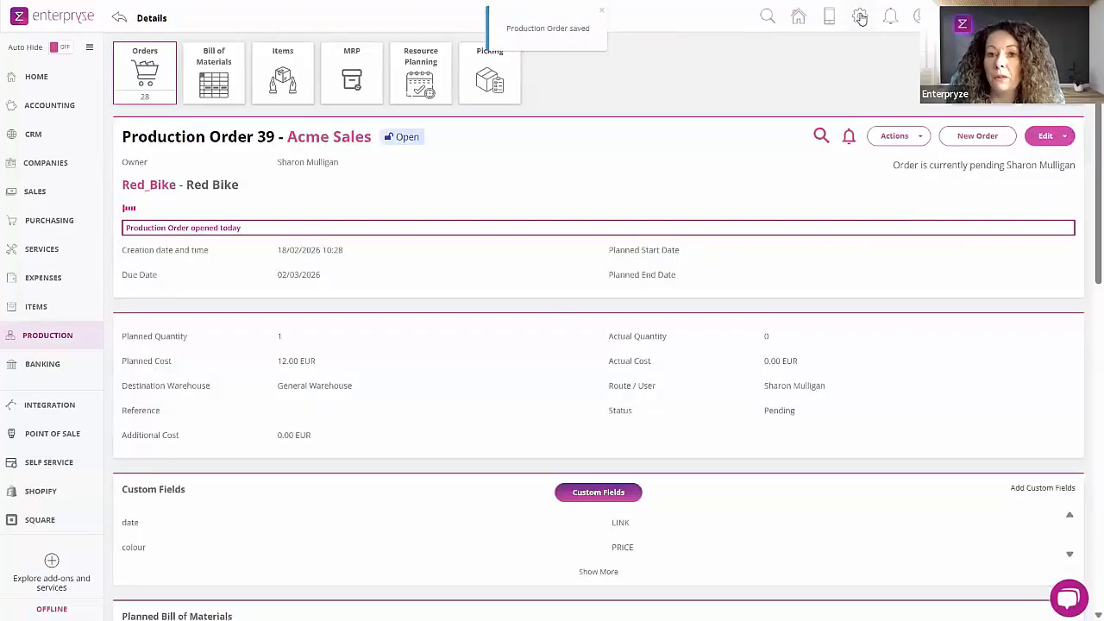
- Find the user Machine 1 by searching "machine" in the user settings and open its record for editing
left_click(859, 19)
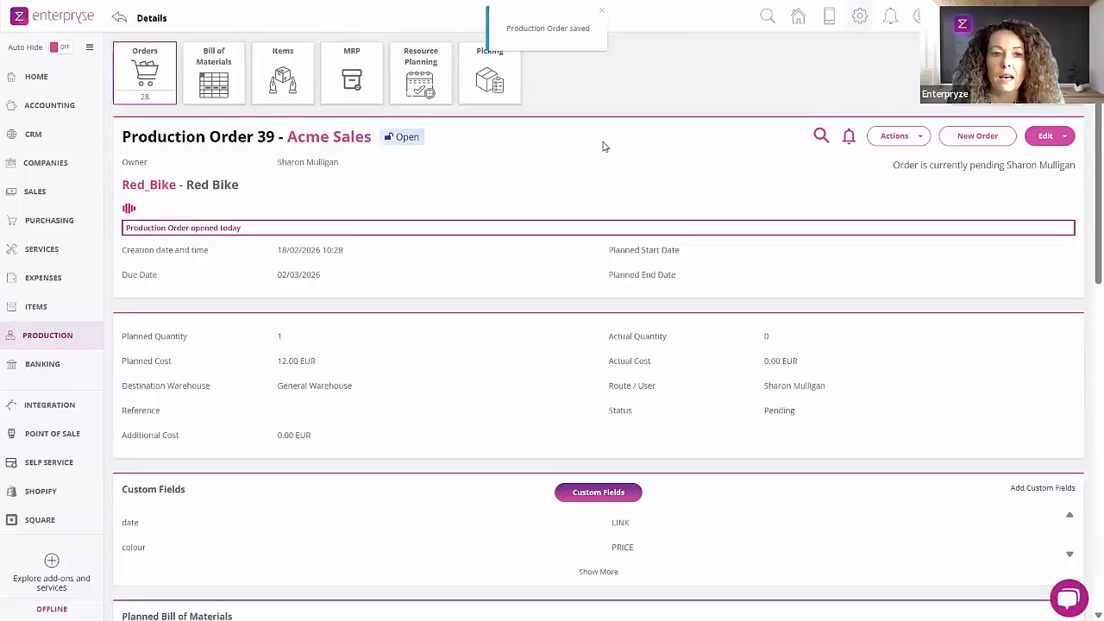
left_click(229, 91)
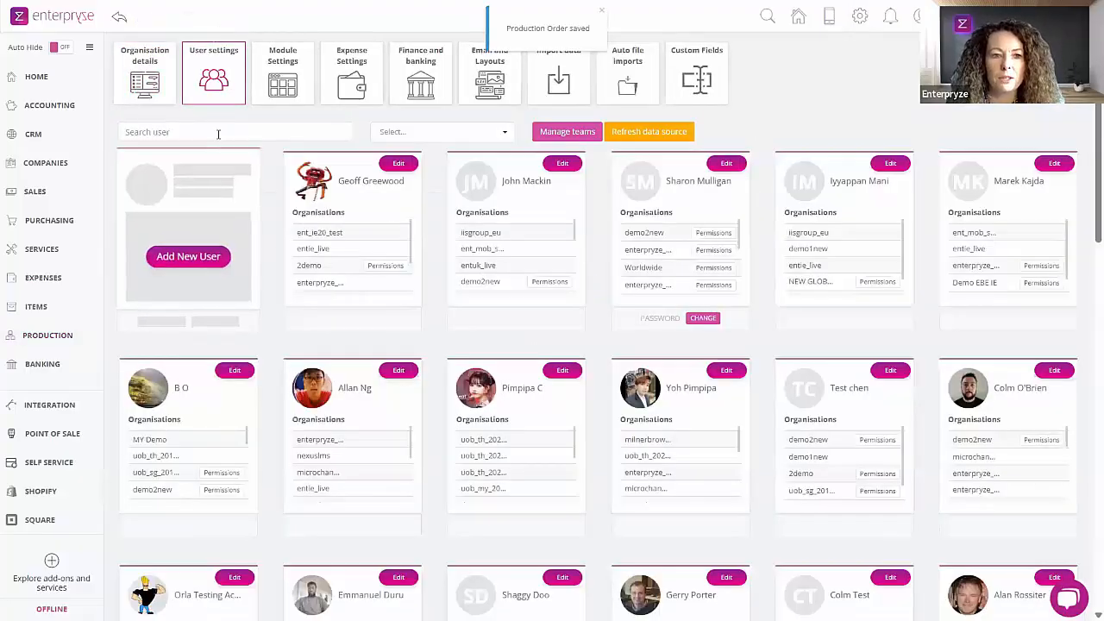
left_click(218, 132)
type("machine")
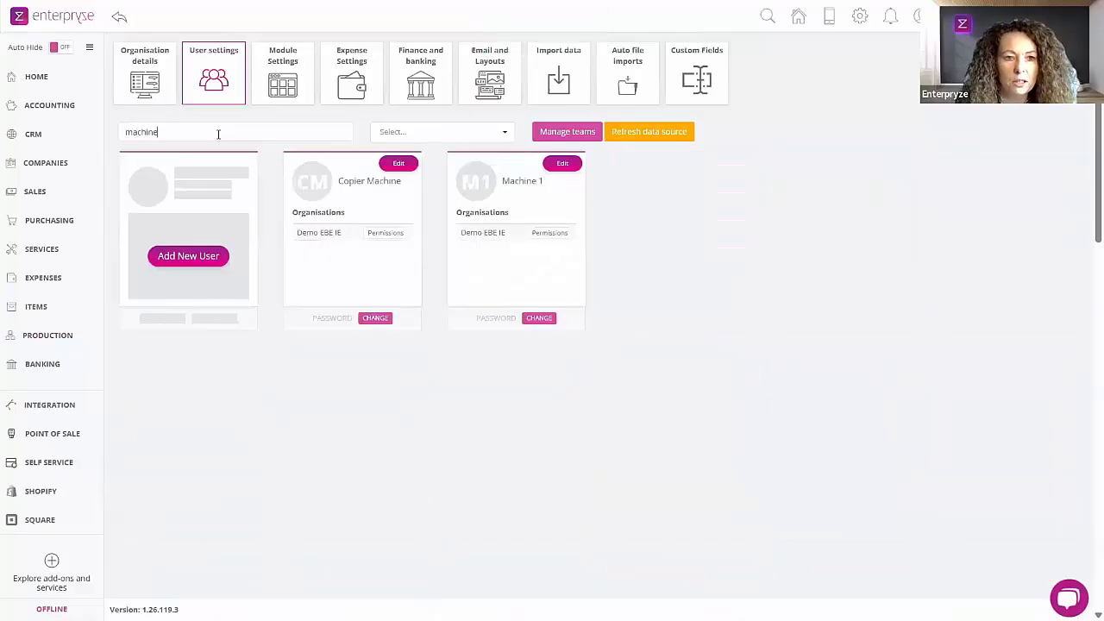
left_click(561, 164)
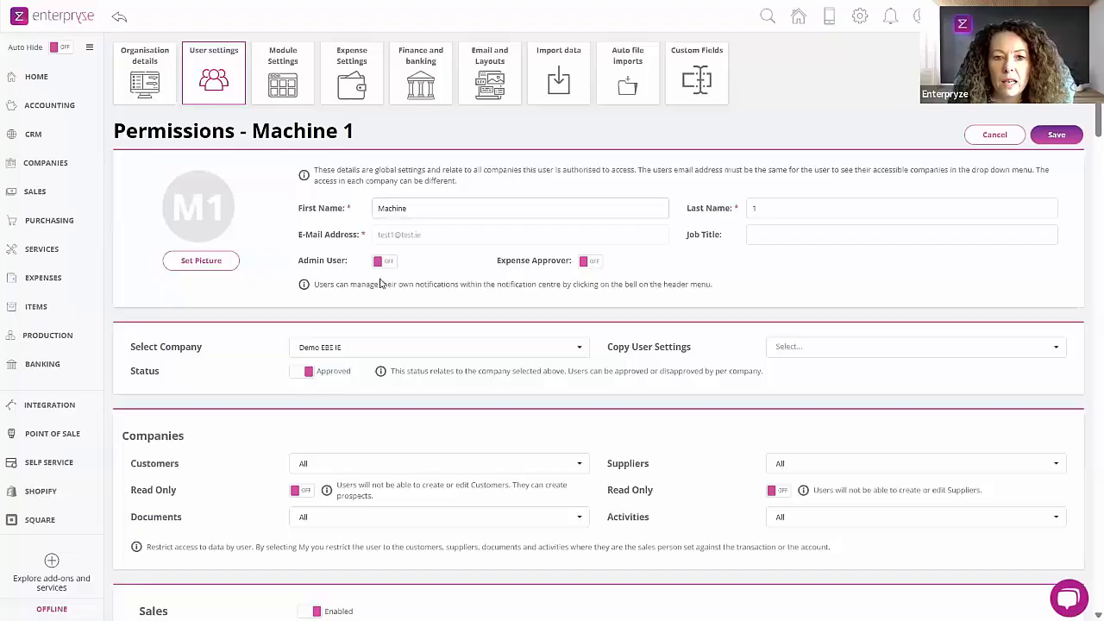
- Review Machine 1's global settings, company access, Copy User Settings choices, and its sales, purchase and finance permissions
scroll(428, 303, "down", 1)
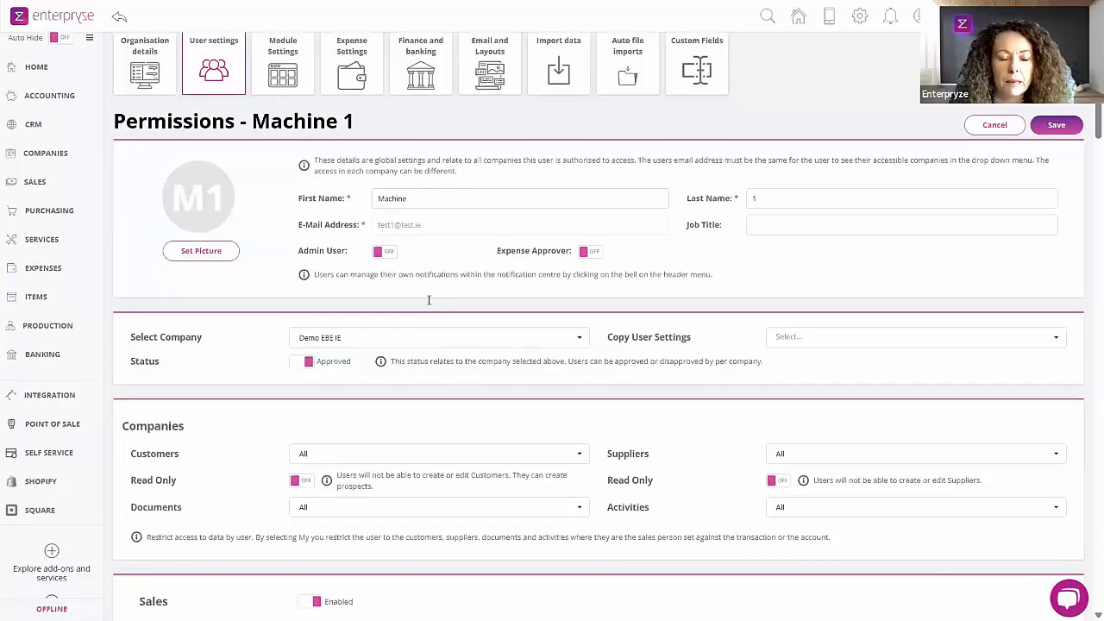
scroll(428, 300, "down", 5)
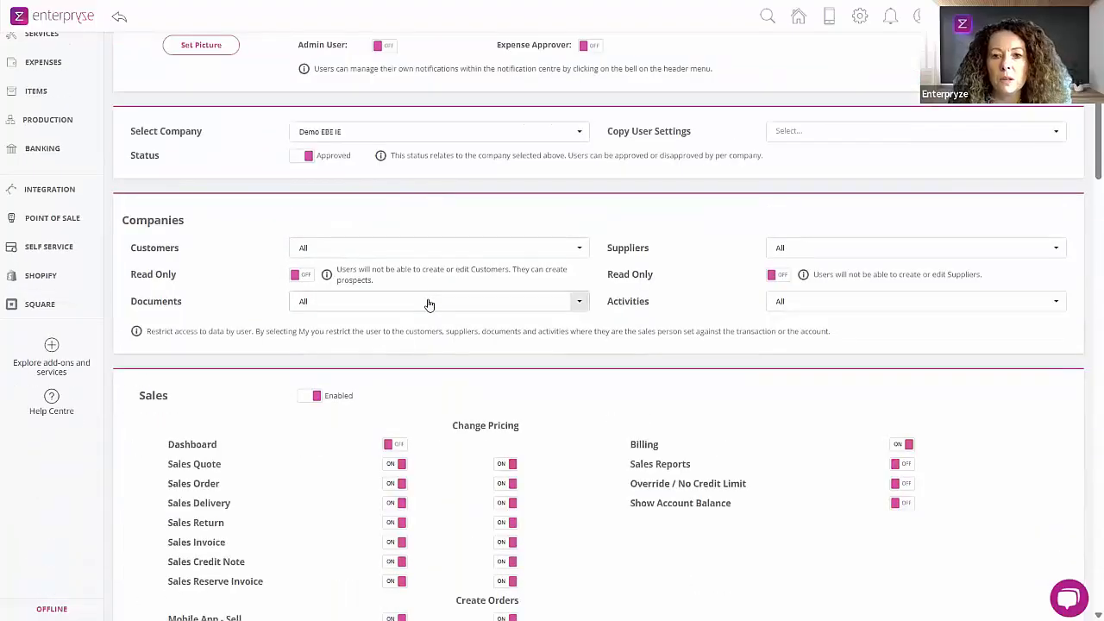
scroll(428, 303, "up", 3)
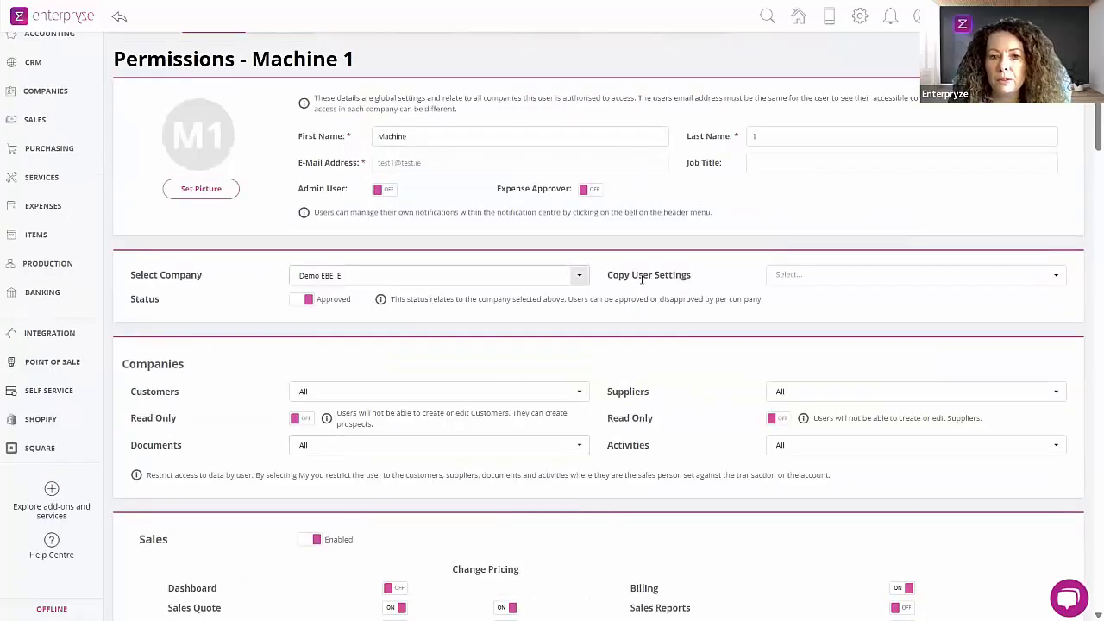
left_click(774, 276)
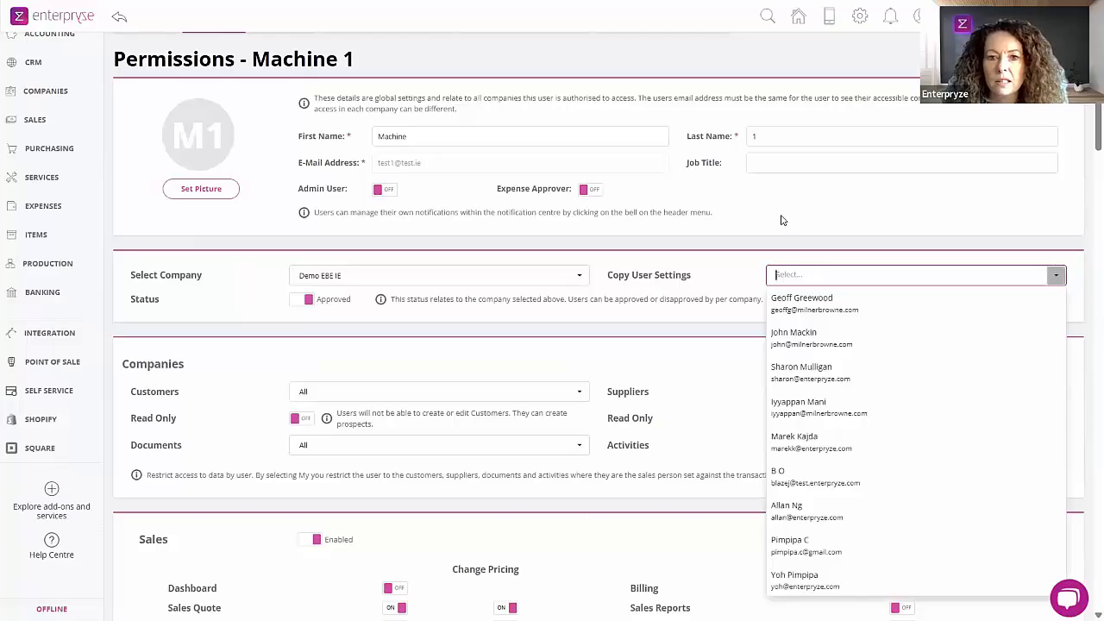
left_click(722, 297)
scroll(718, 311, "down", 2)
scroll(718, 312, "down", 10)
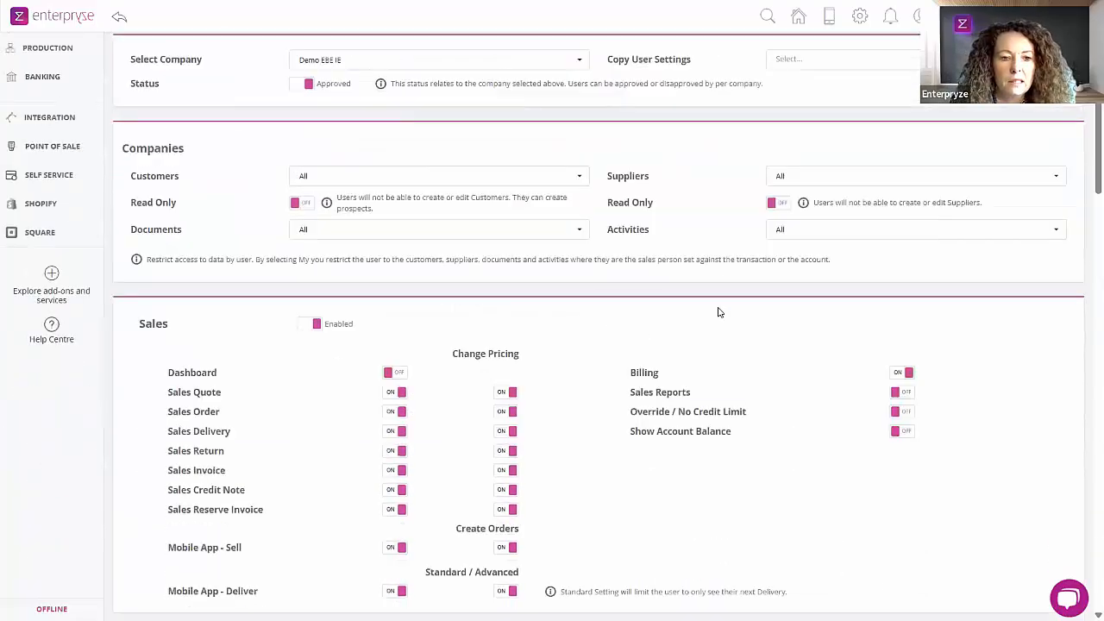
scroll(718, 313, "down", 8)
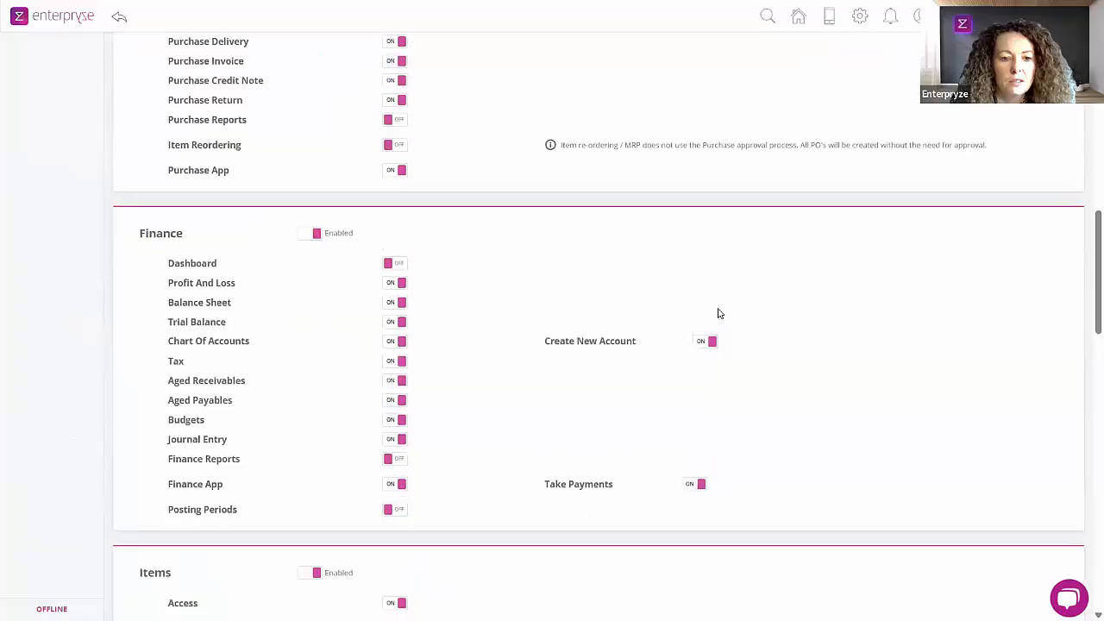
- Set Machine 1's default warehouse to General Warehouse and turn on Assign Pick in its Items permissions
scroll(718, 313, "down", 3)
left_click(470, 321)
left_click(438, 358)
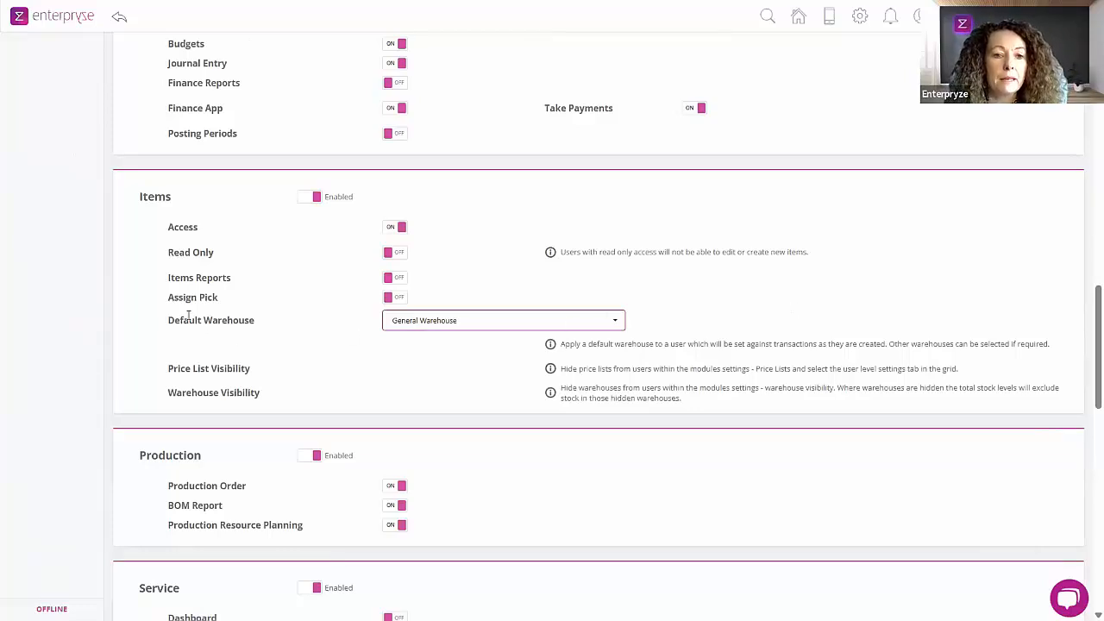
left_click(398, 297)
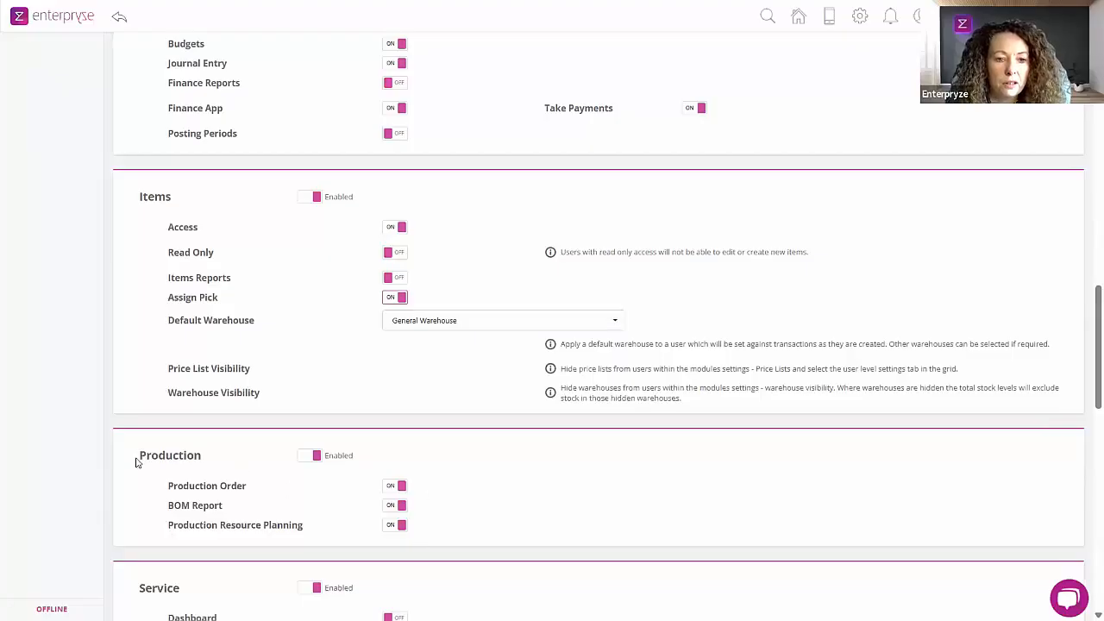
- Check Machine 1's Production permissions, turn on Item Reordering under Purchase, and save the user's permissions
double_click(200, 461)
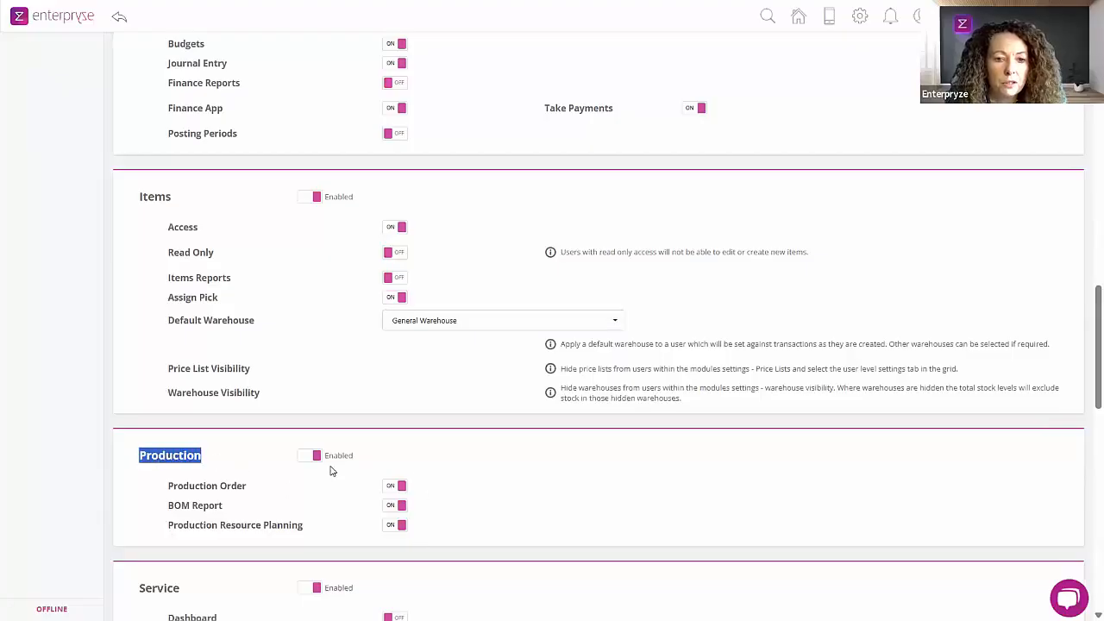
left_click(484, 468)
scroll(485, 467, "up", 6)
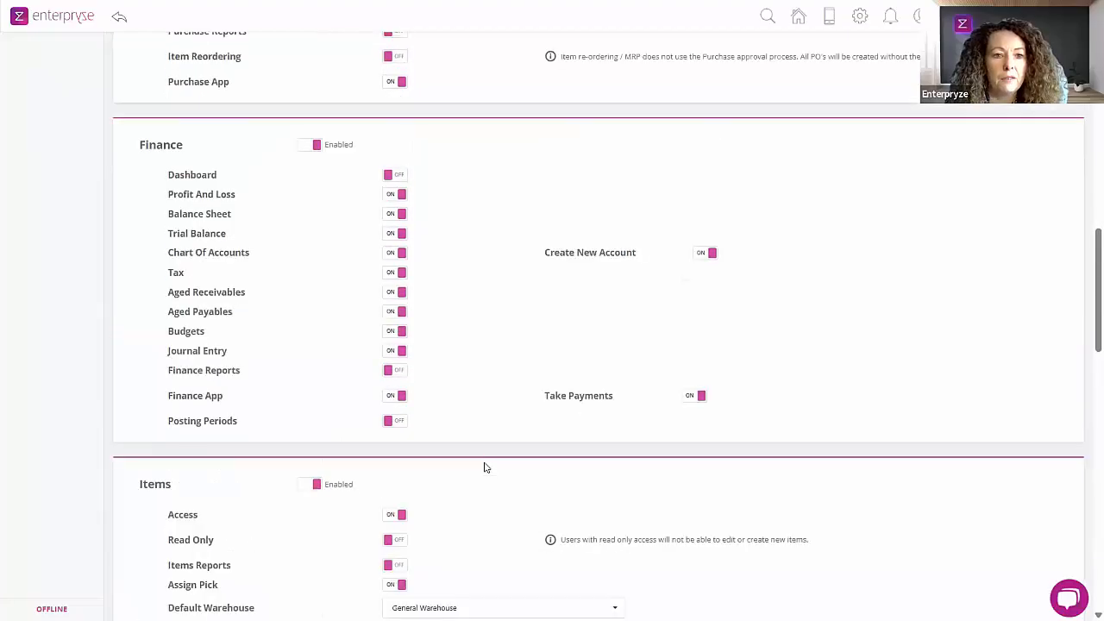
scroll(485, 467, "up", 1)
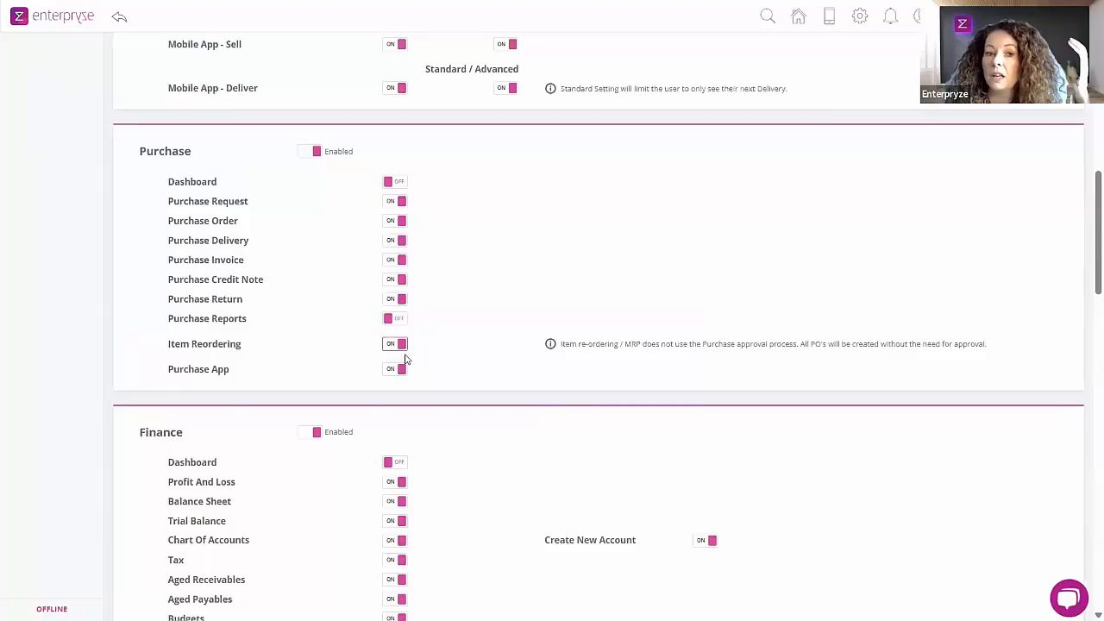
scroll(413, 366, "up", 10)
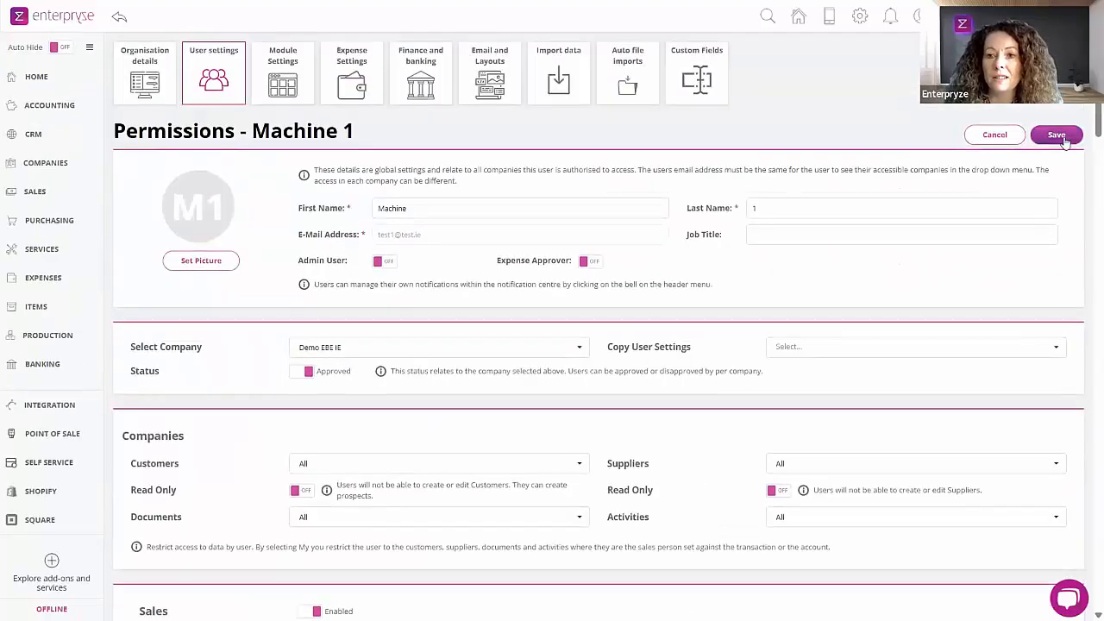
left_click(1061, 138)
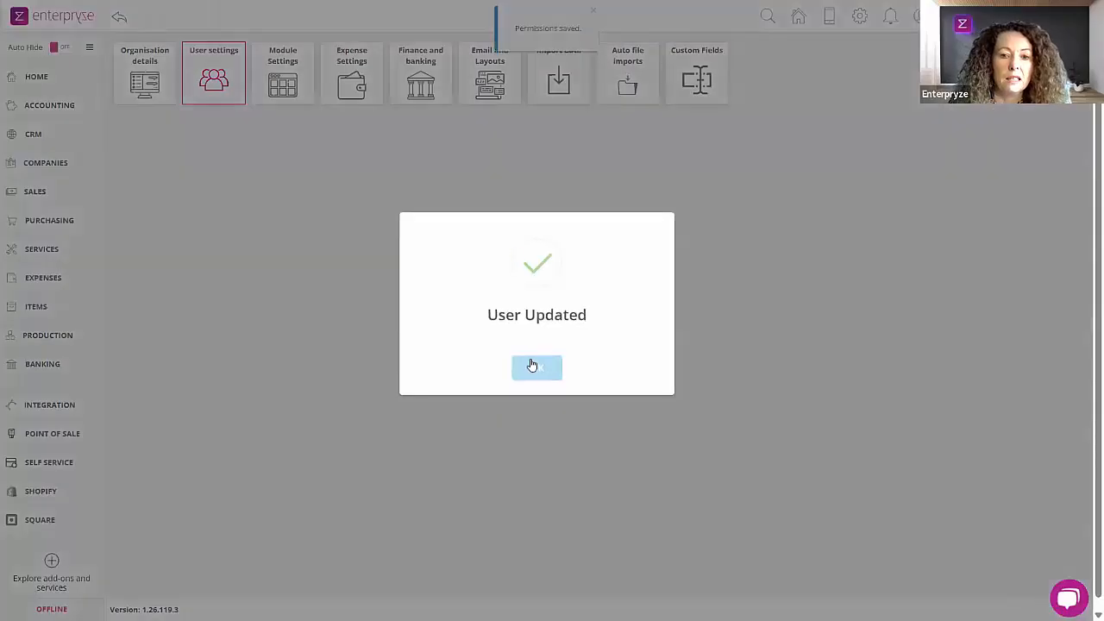
left_click(546, 372)
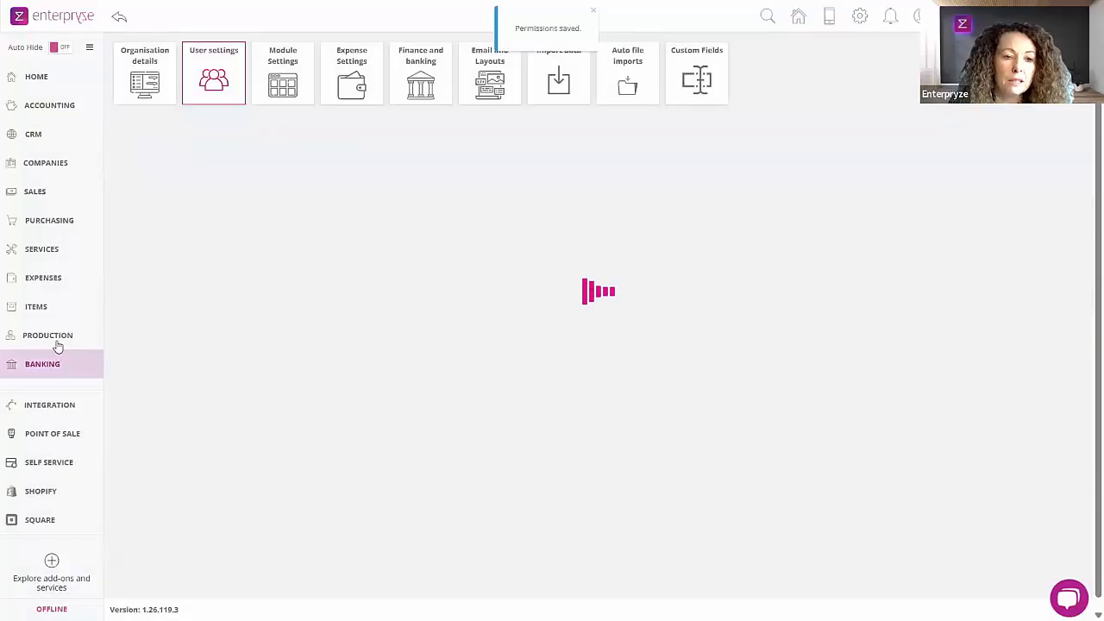
- Reopen the Red_Bike production order due 02/03/2026, change its route to Machine 1 and save it
left_click(57, 340)
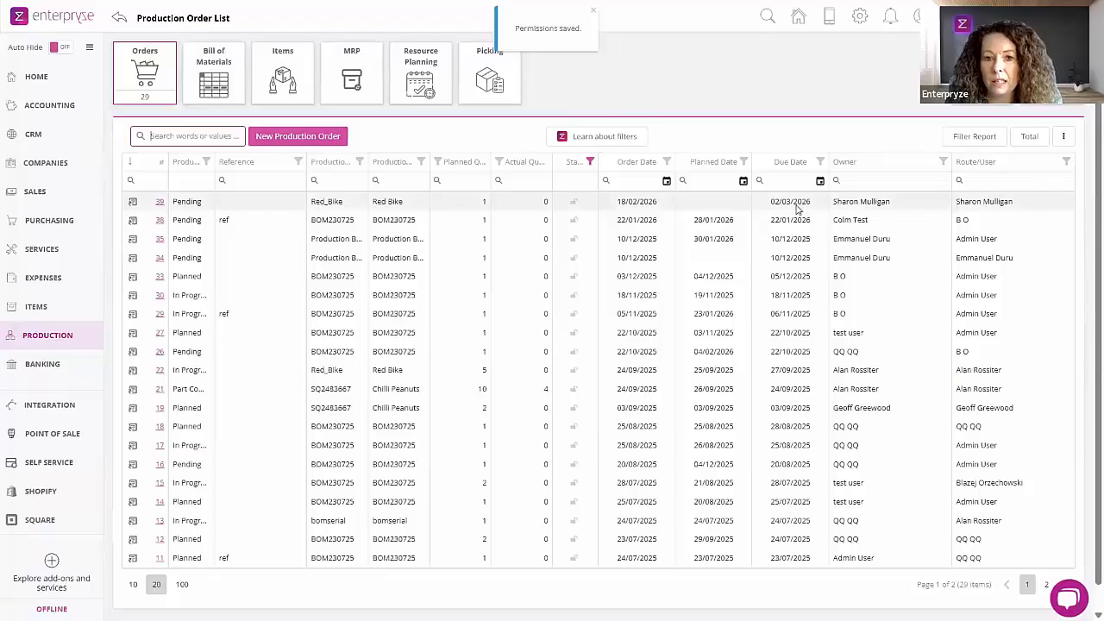
left_click(132, 202)
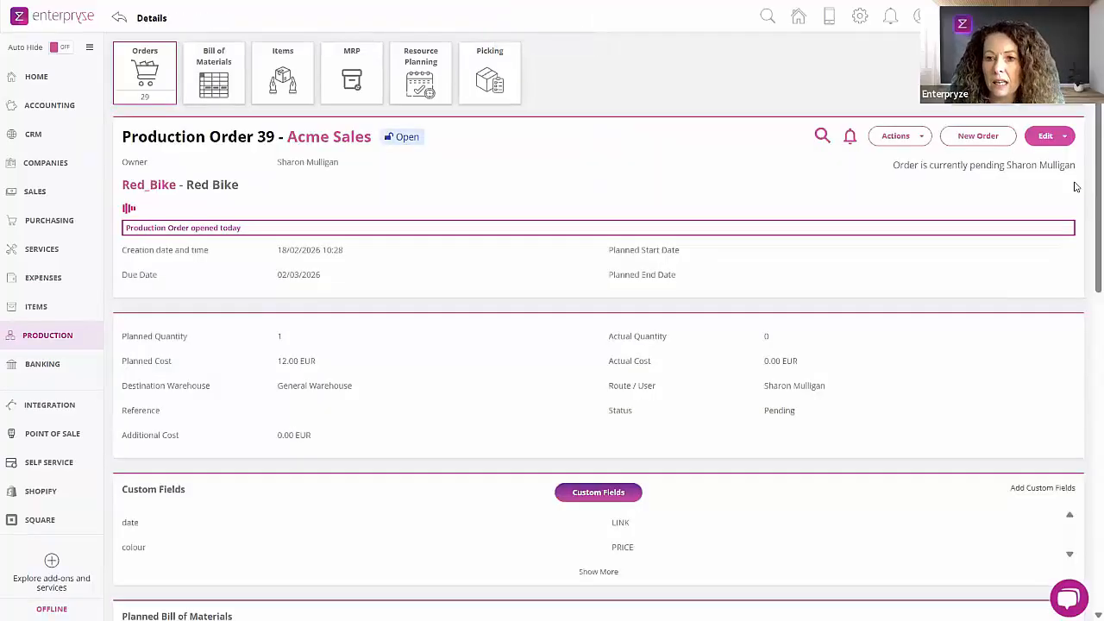
left_click(1045, 138)
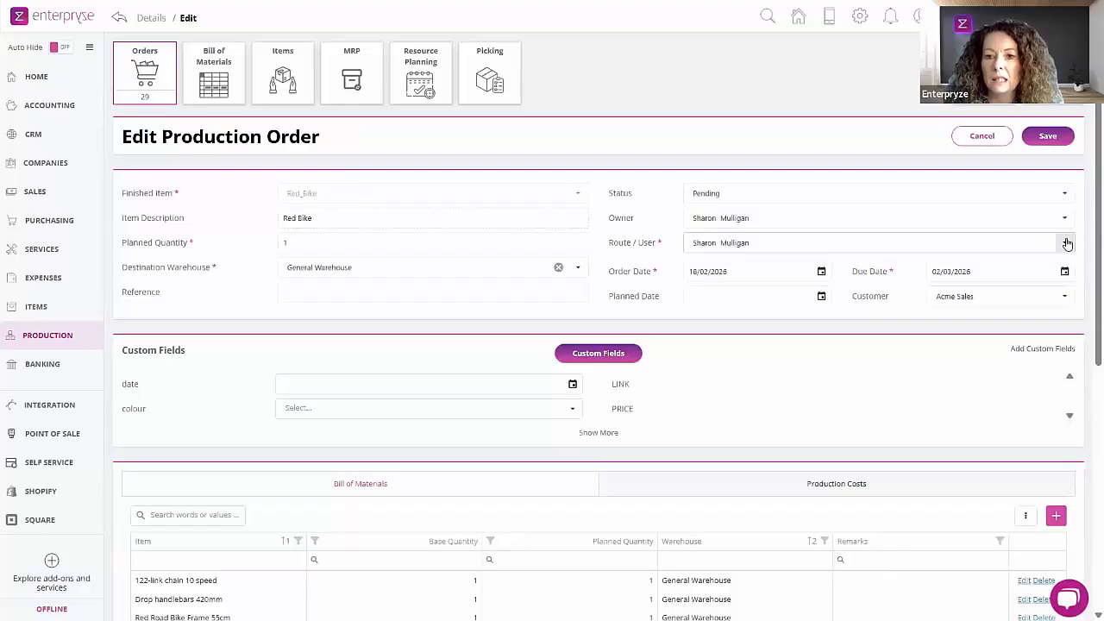
left_click(1065, 243)
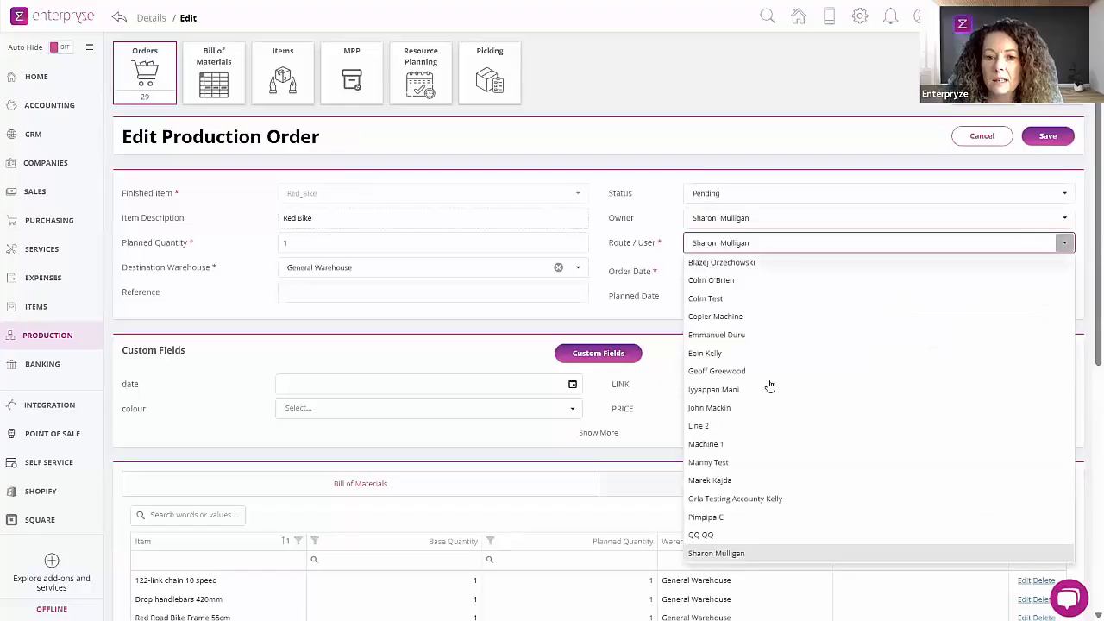
left_click(716, 443)
left_click(1050, 138)
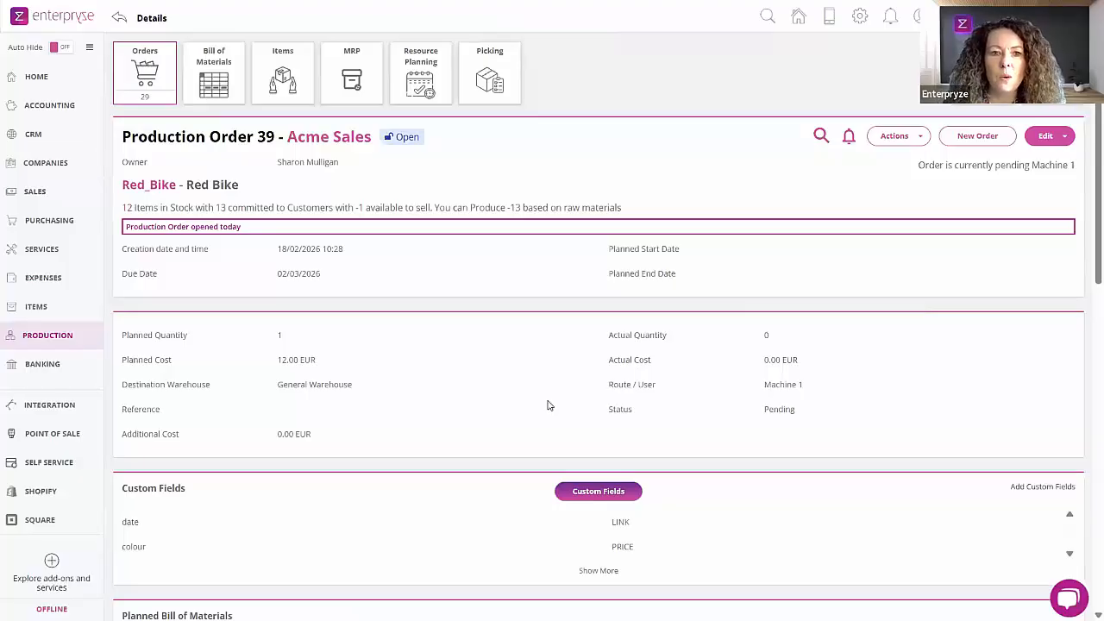
- Open MRP for stock items and apply filters for Bike Components in General Warehouse, reordering By Reorder Quantity
left_click(350, 79)
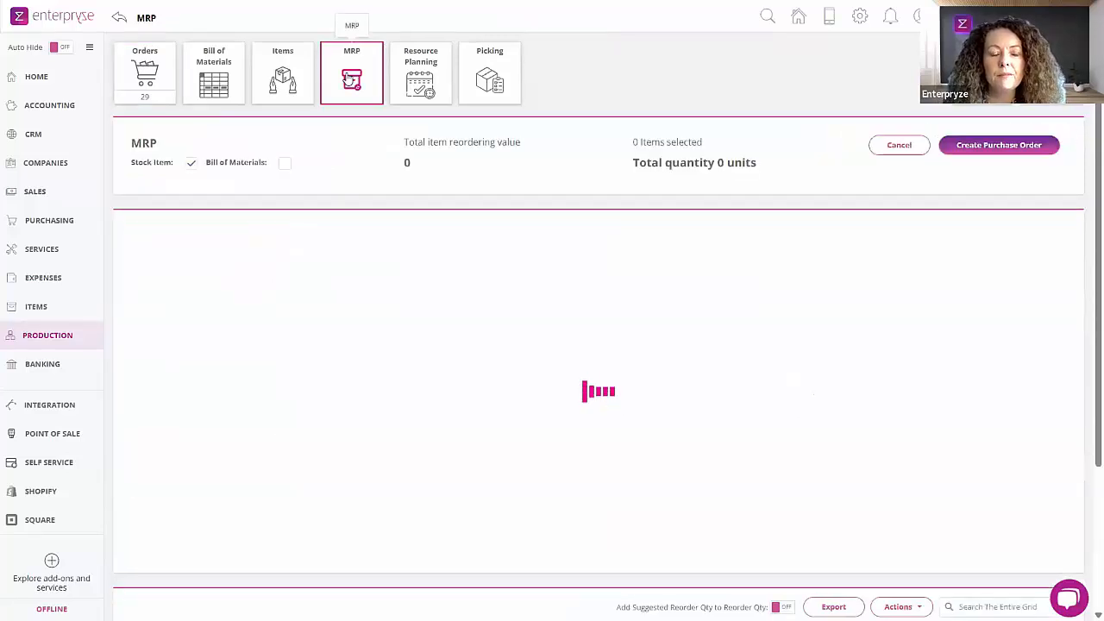
left_click(191, 162)
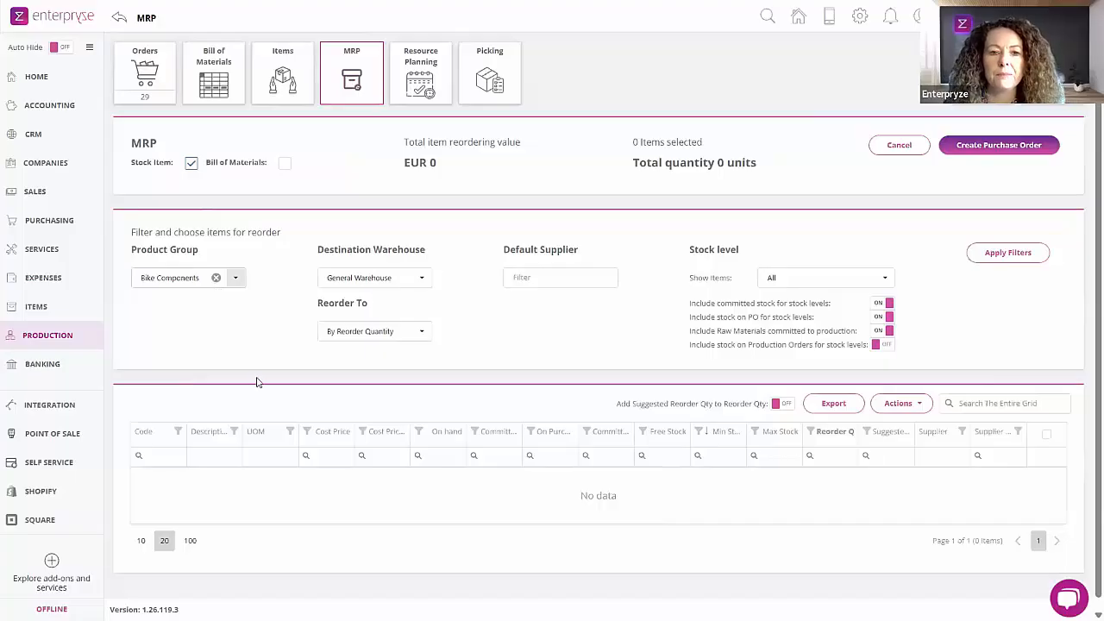
left_click(416, 283)
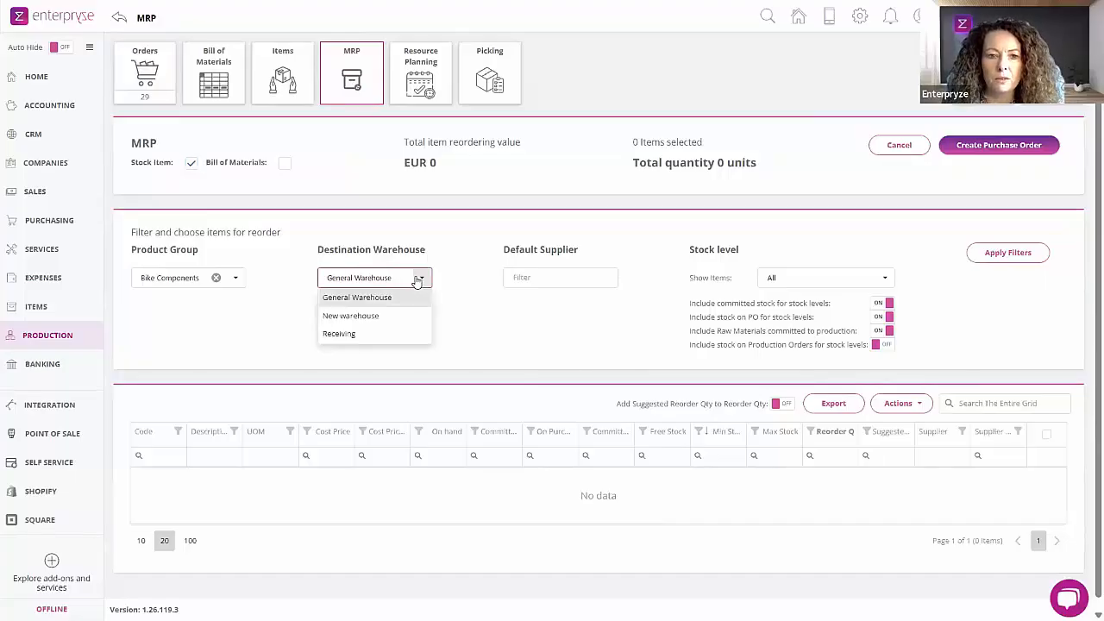
left_click(479, 316)
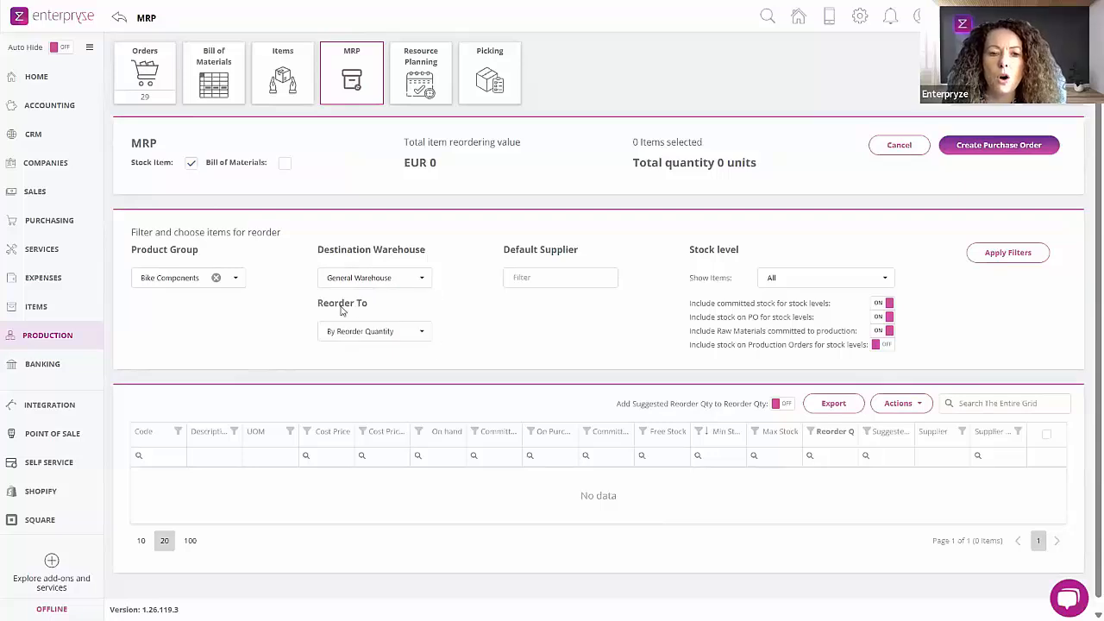
left_click(421, 335)
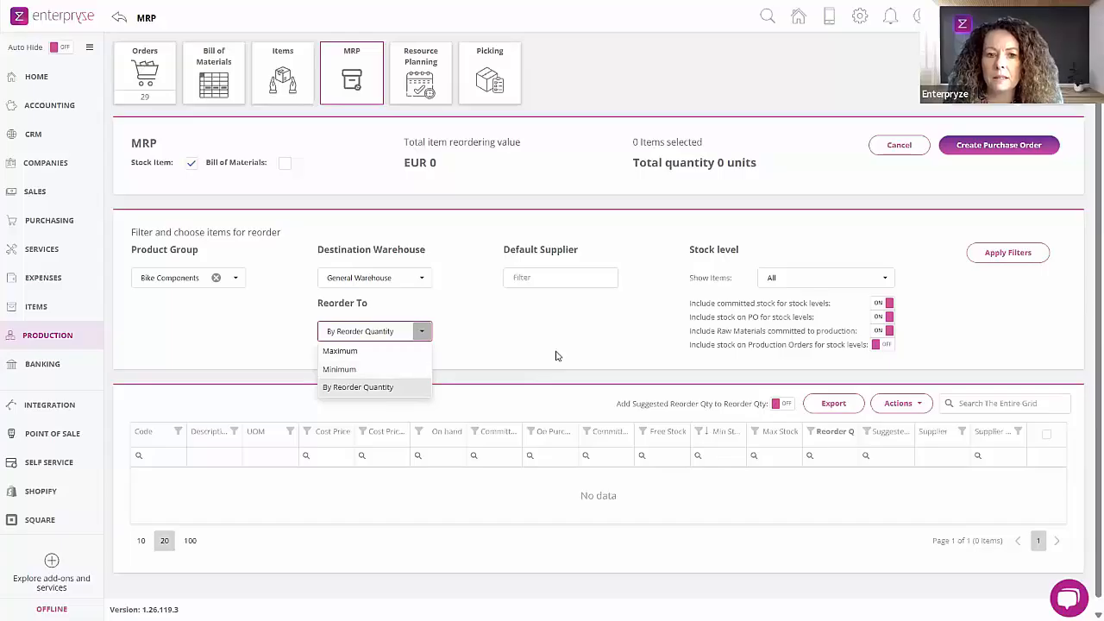
left_click(556, 306)
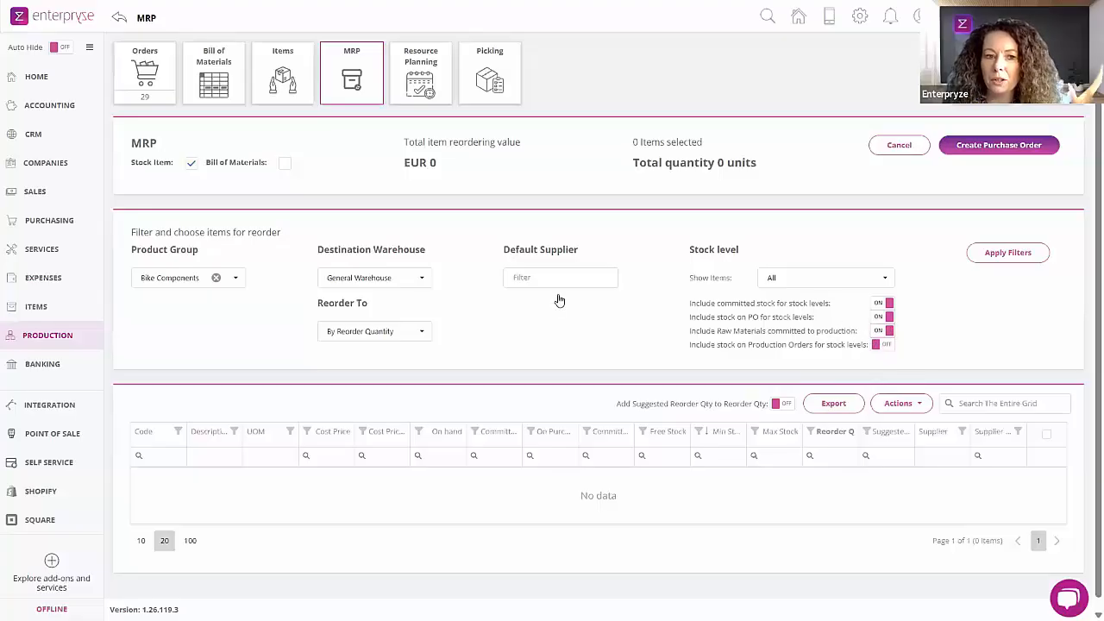
left_click(994, 255)
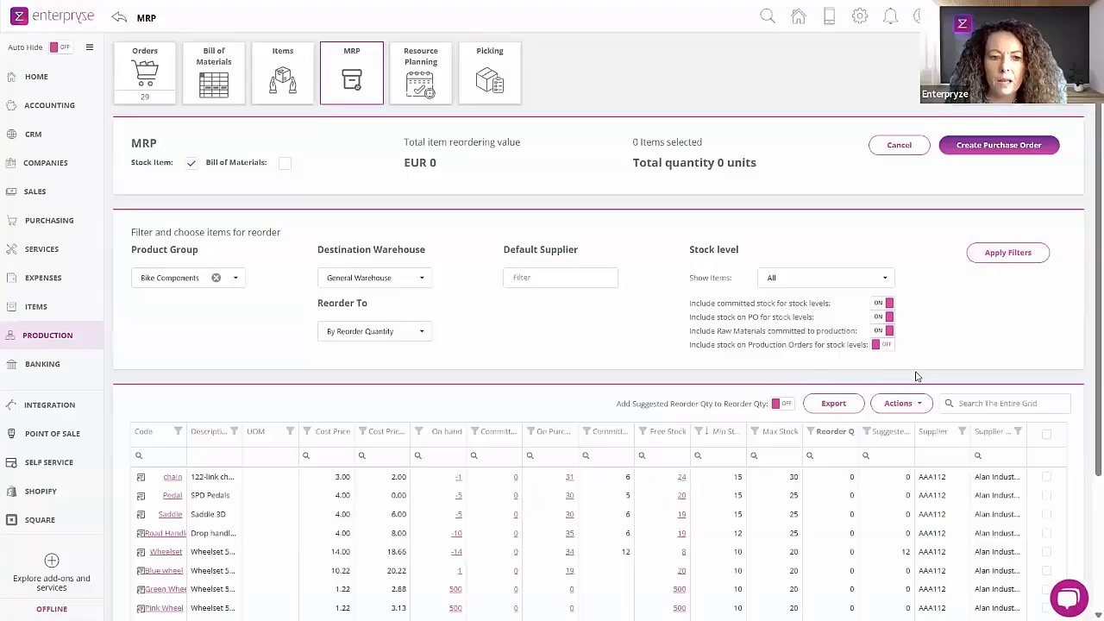
- Turn on adding the suggested reorder quantities to the reorder quantities of the listed items
scroll(917, 376, "down", 1)
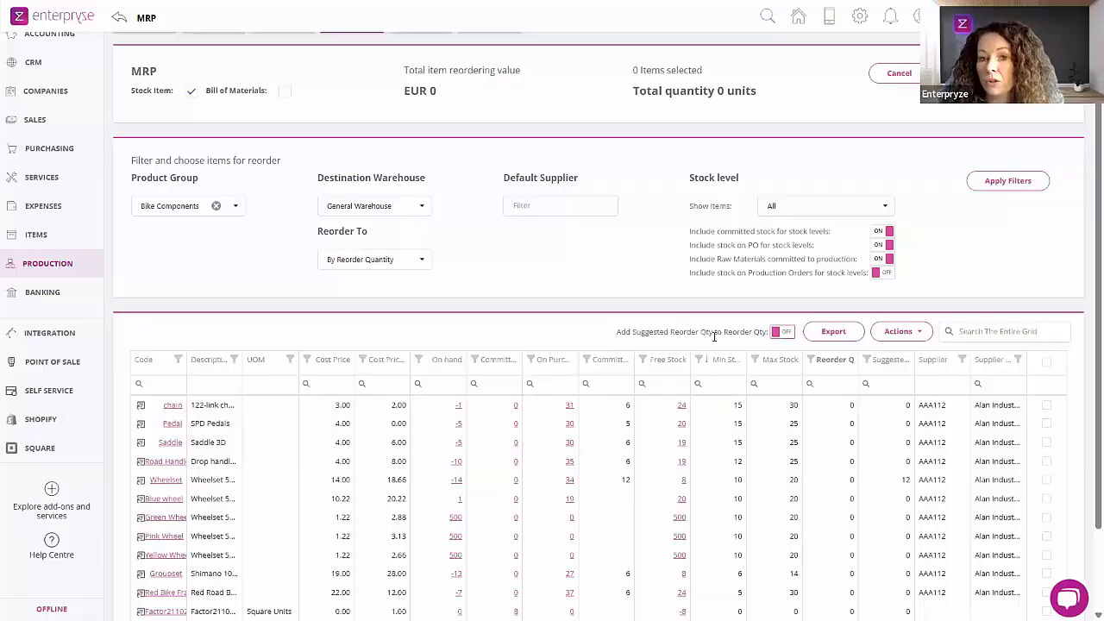
left_click(785, 332)
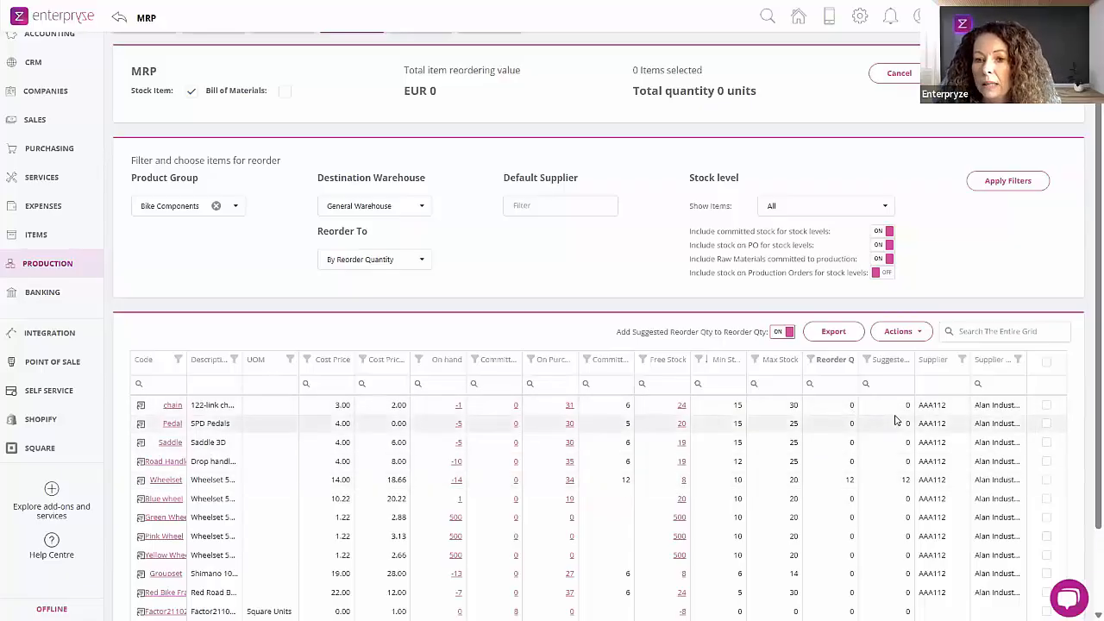
left_click(1046, 425)
left_click(562, 344)
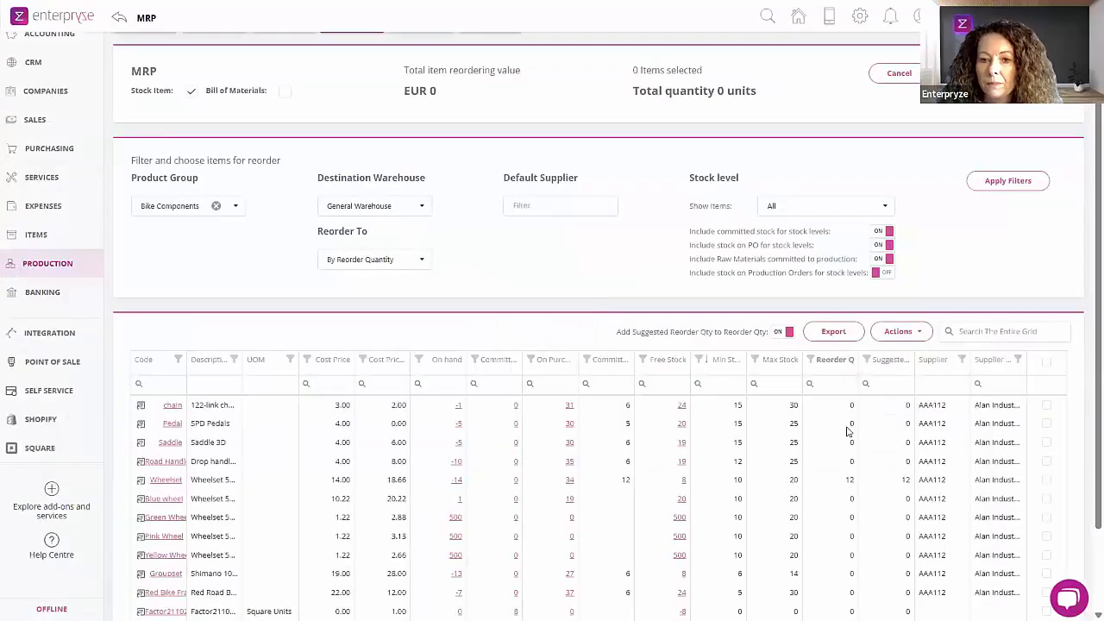
- Set the reorder quantities to 5 for chain and Pedal, and 6 for Saddle and the road handlebar
left_click(841, 407)
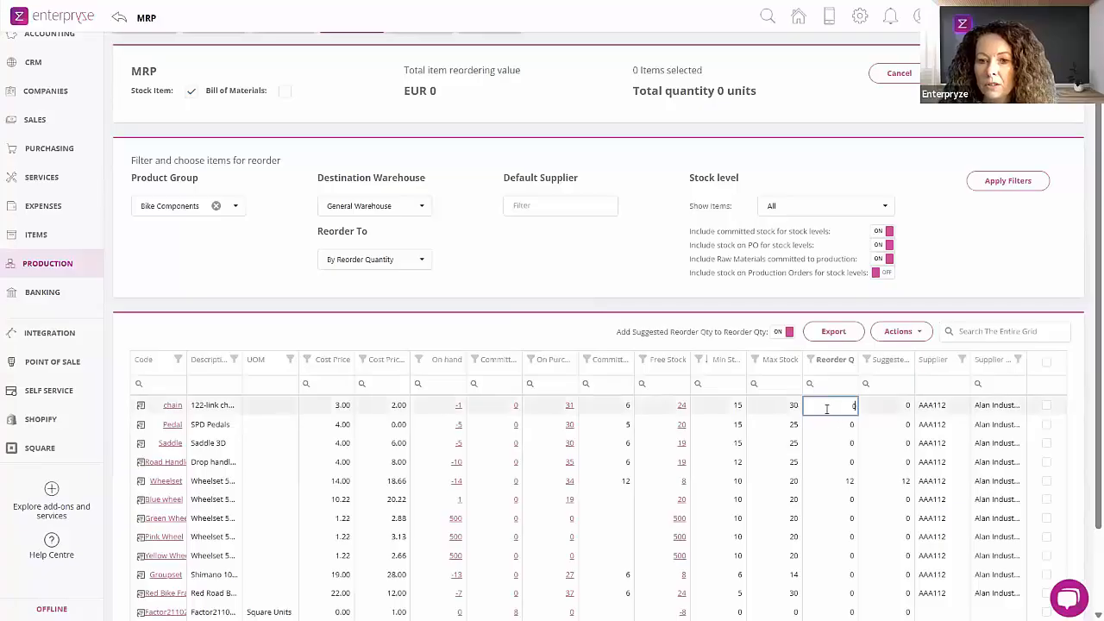
left_click_drag(858, 415, 875, 411)
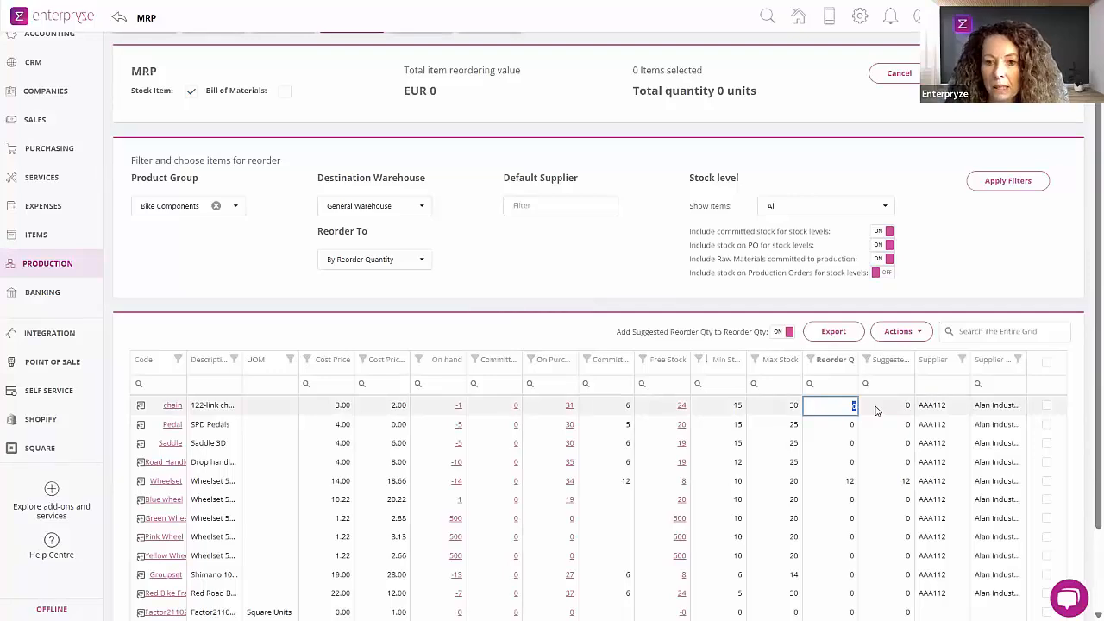
type("5")
key("Return")
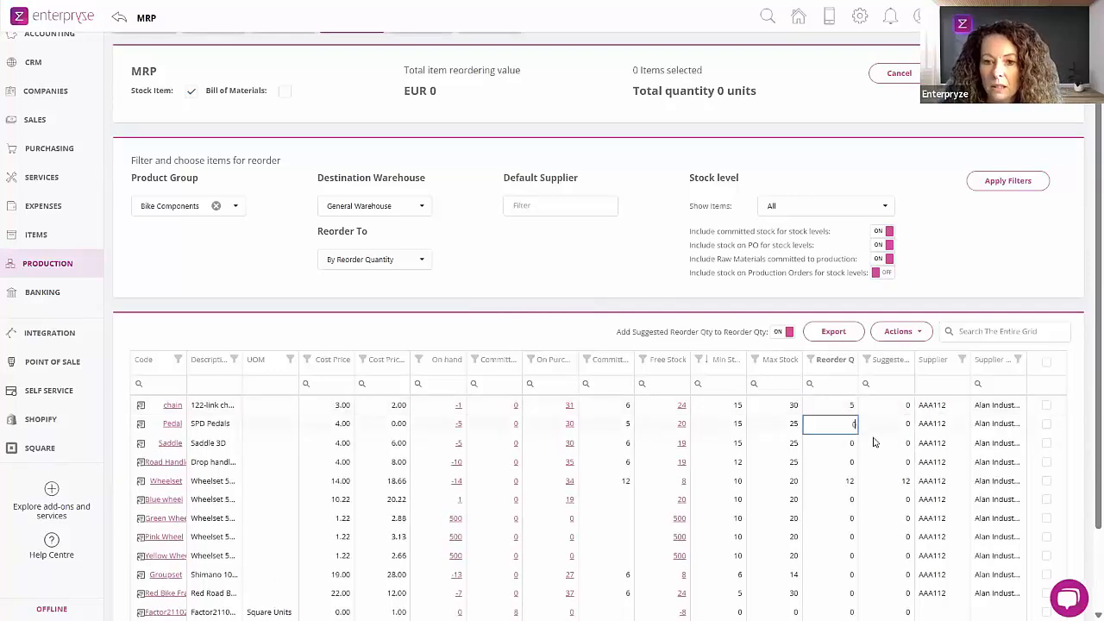
type("5")
key("Return")
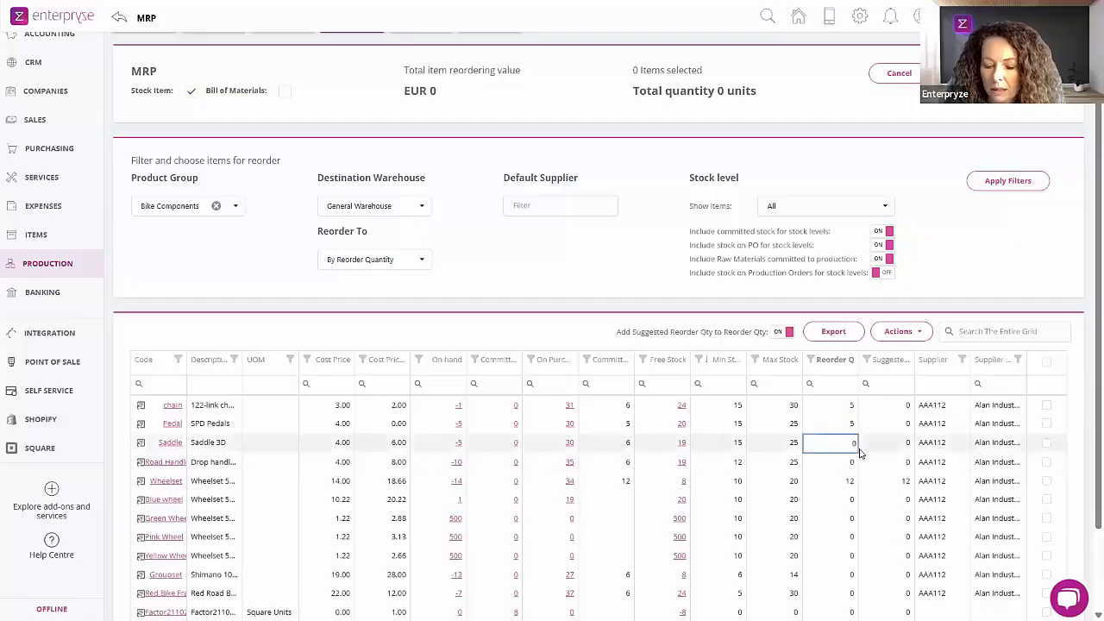
type("6")
key("Return")
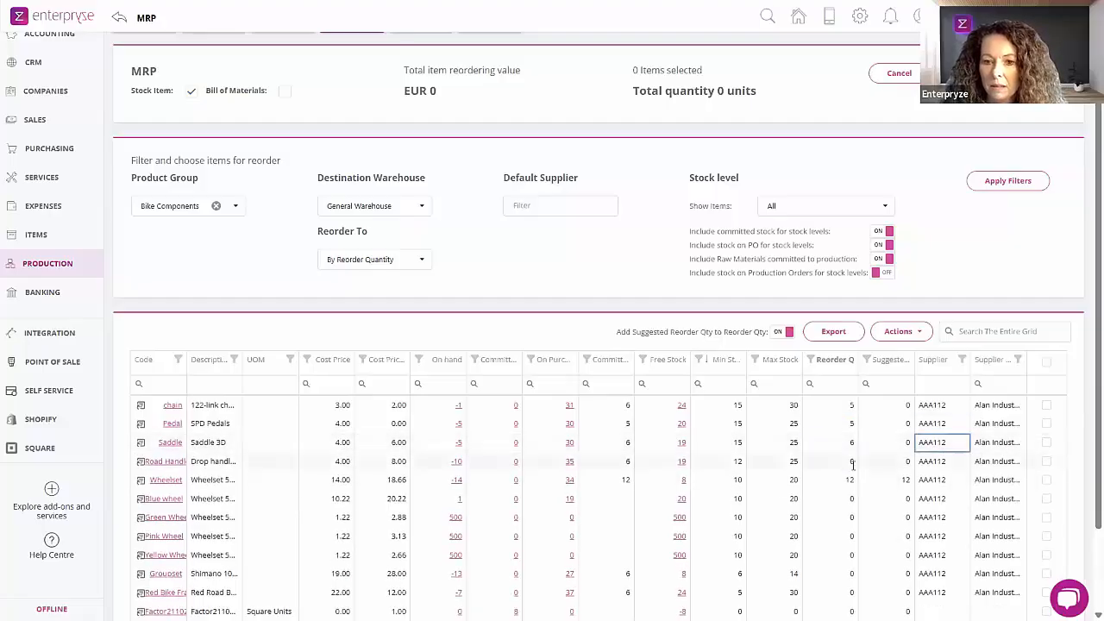
type("6")
key("Tab")
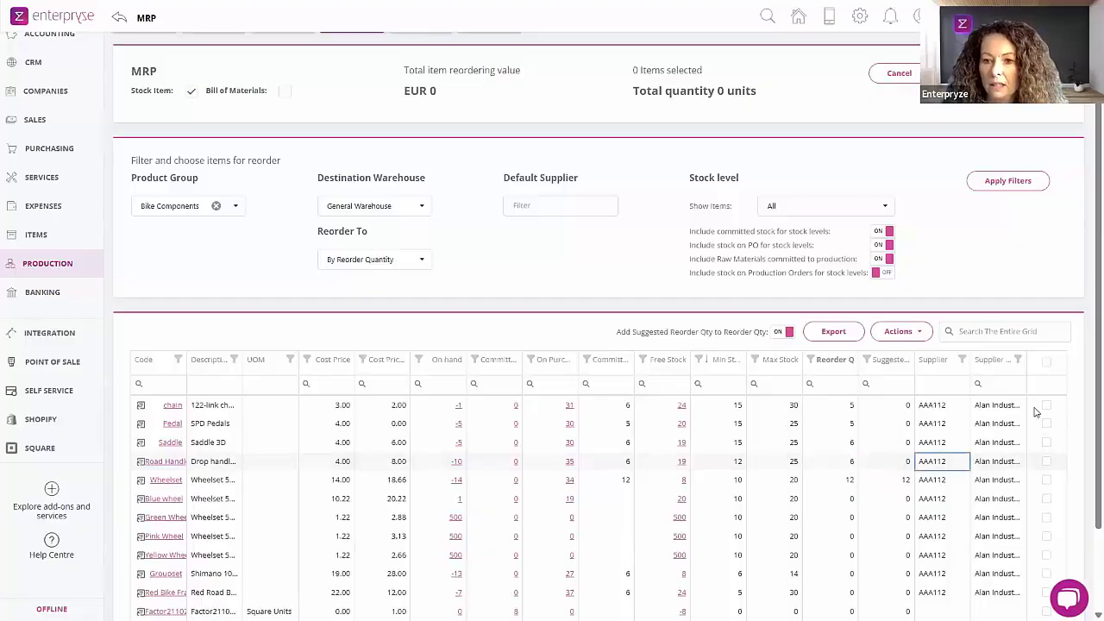
- Try to create a purchase order for the chain, Pedal, Saddle, road handlebar and Wheelset items
left_click(1046, 405)
left_click(1046, 424)
left_click(1045, 442)
left_click(1046, 461)
left_click(1046, 479)
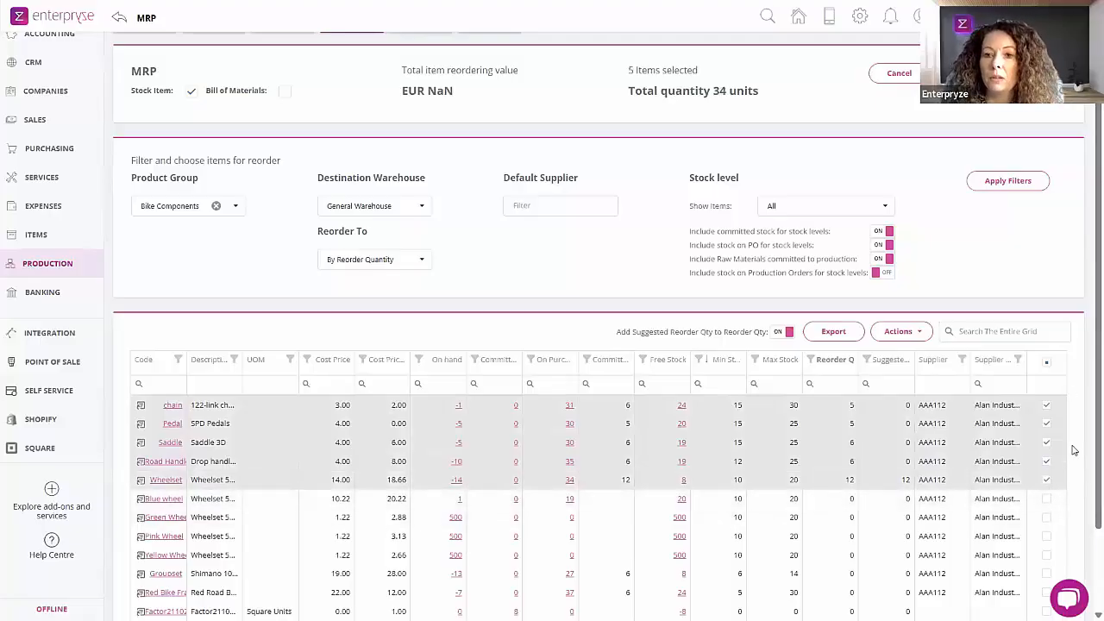
scroll(1013, 284, "up", 1)
scroll(995, 155, "up", 1)
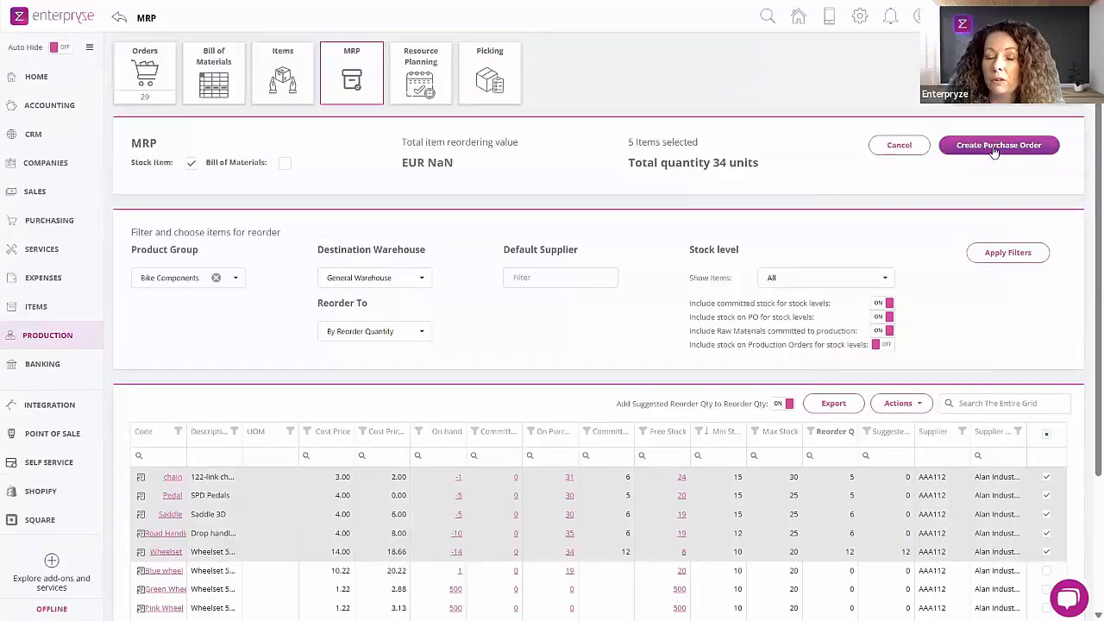
left_click(995, 148)
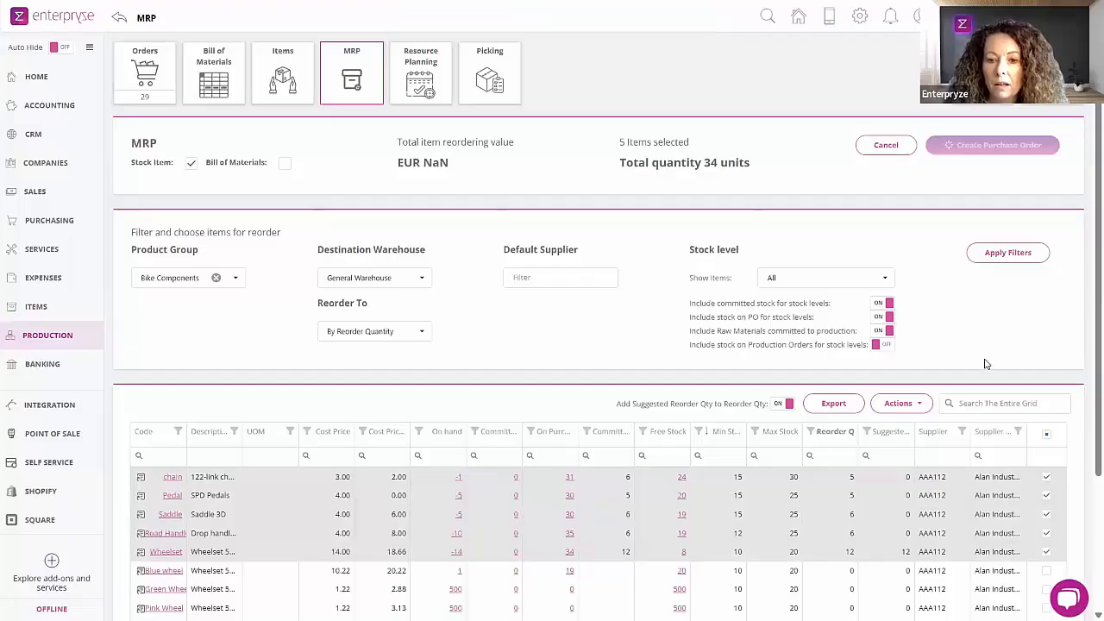
scroll(986, 367, "down", 2)
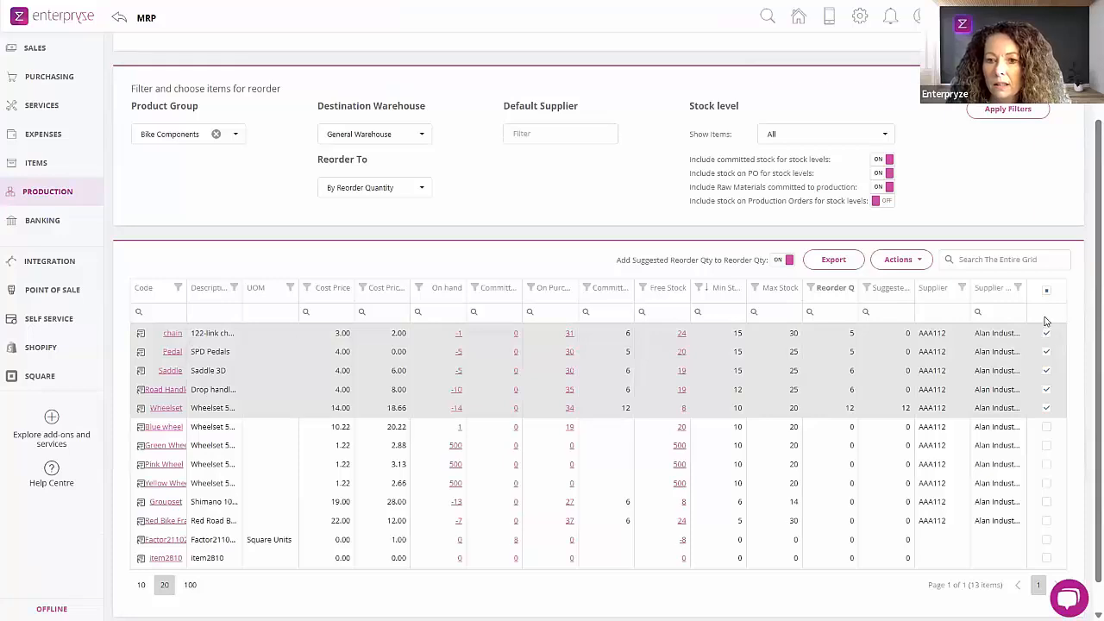
scroll(1045, 320, "up", 2)
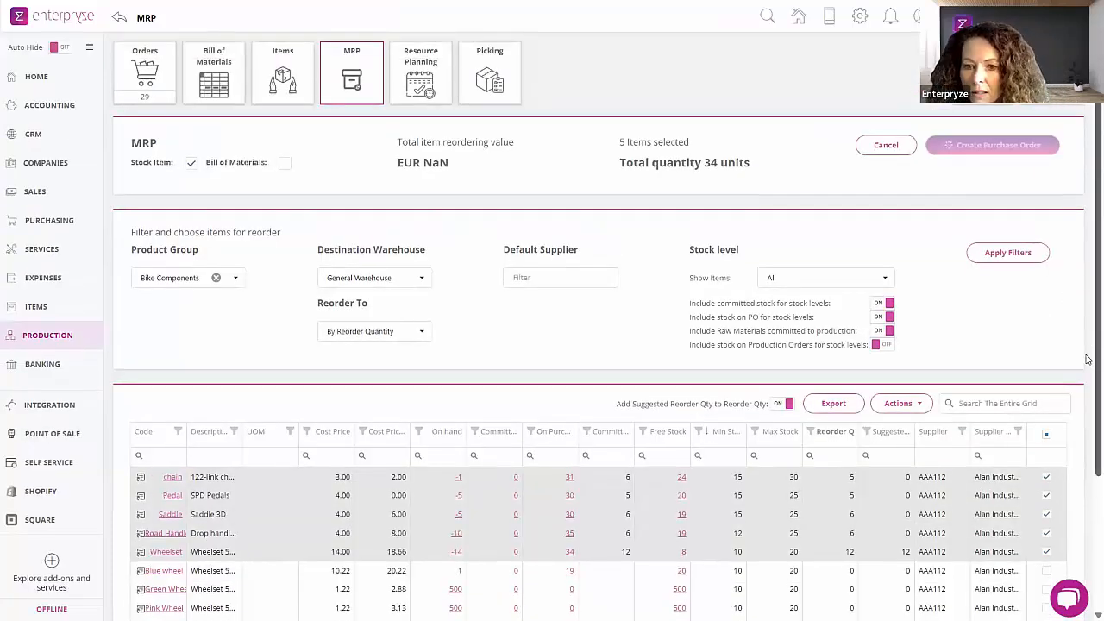
- Turn off adding suggested reorder quantities and deselect the five chosen items
left_click(782, 403)
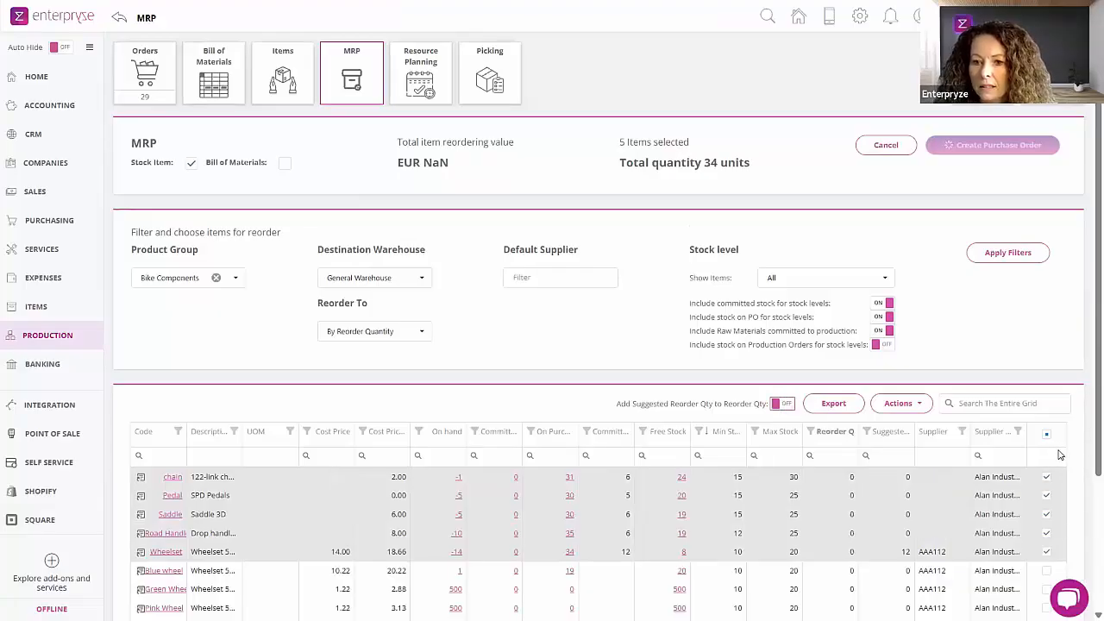
scroll(1057, 455, "down", 2)
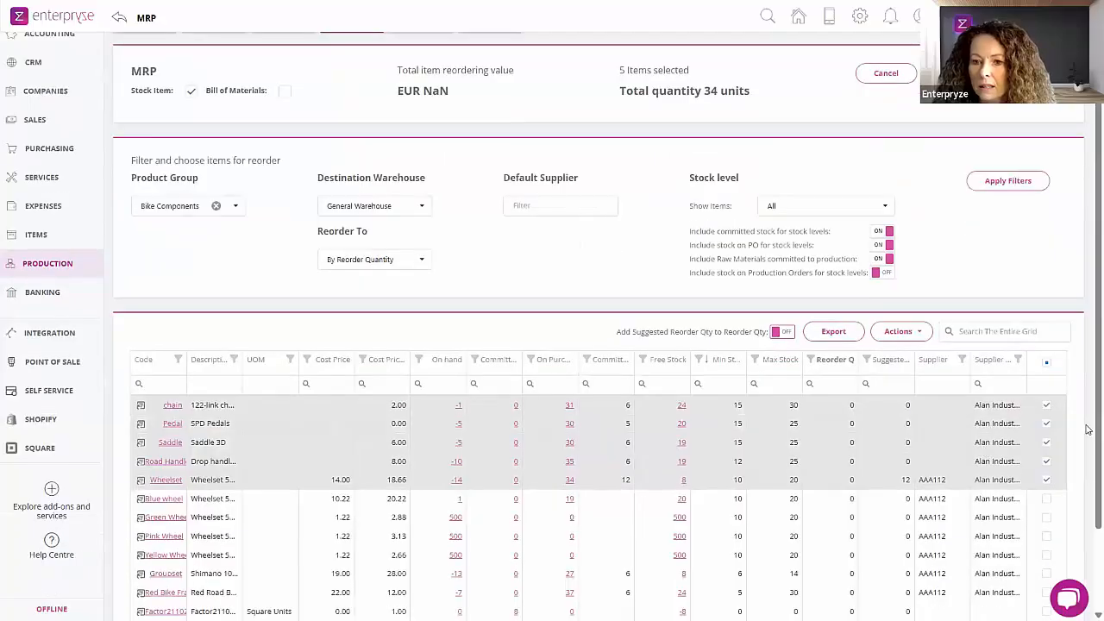
left_click(1046, 405)
left_click(1046, 423)
left_click(1046, 442)
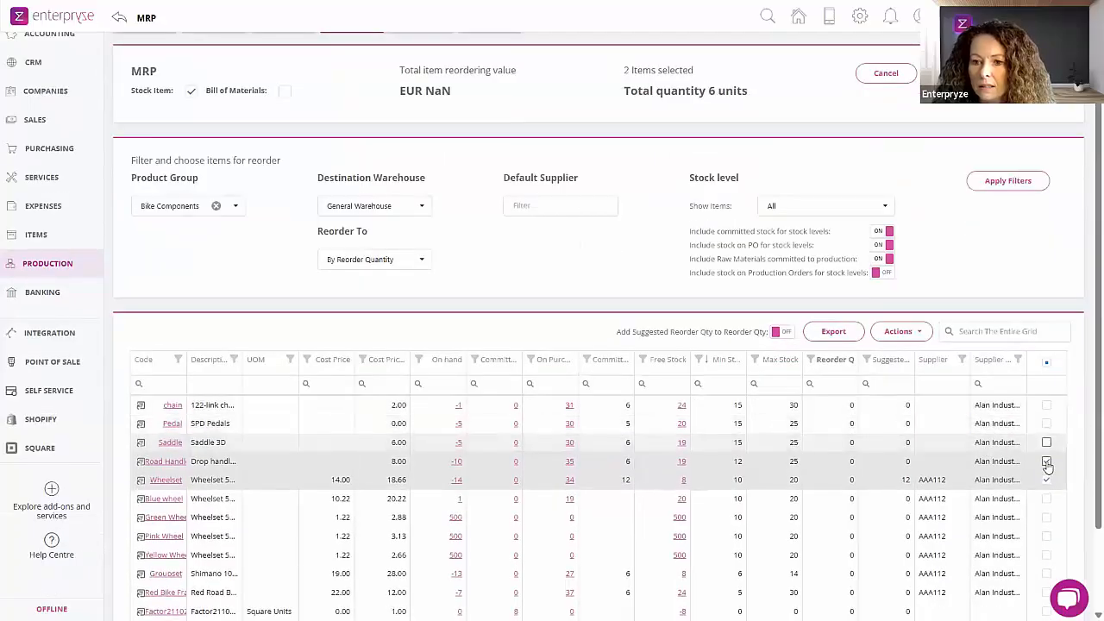
left_click(1046, 462)
left_click(1045, 479)
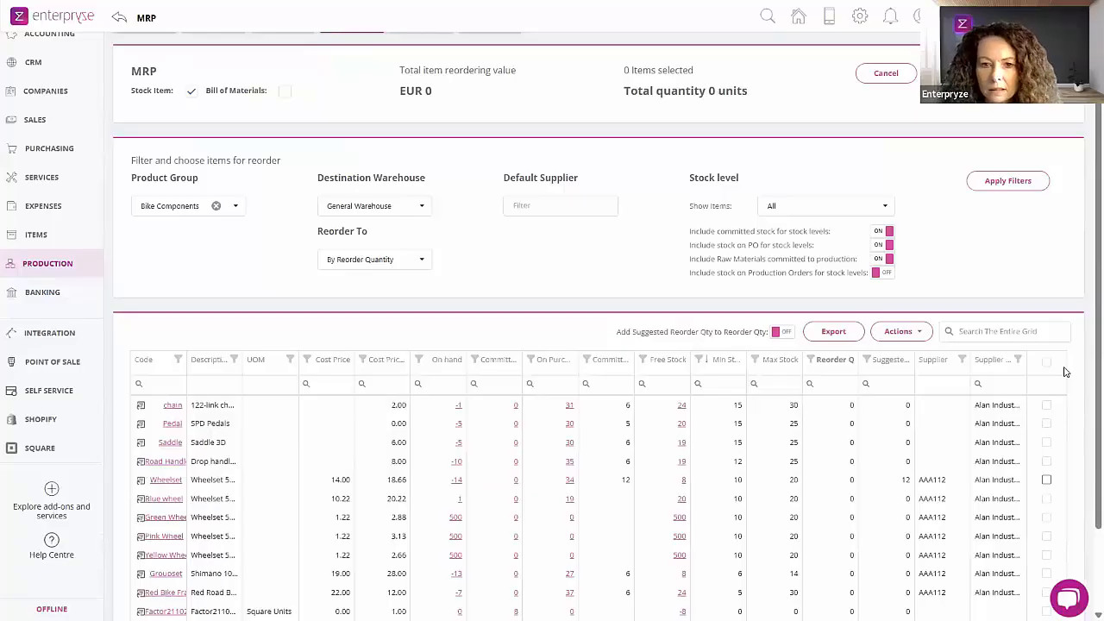
scroll(1051, 351, "up", 2)
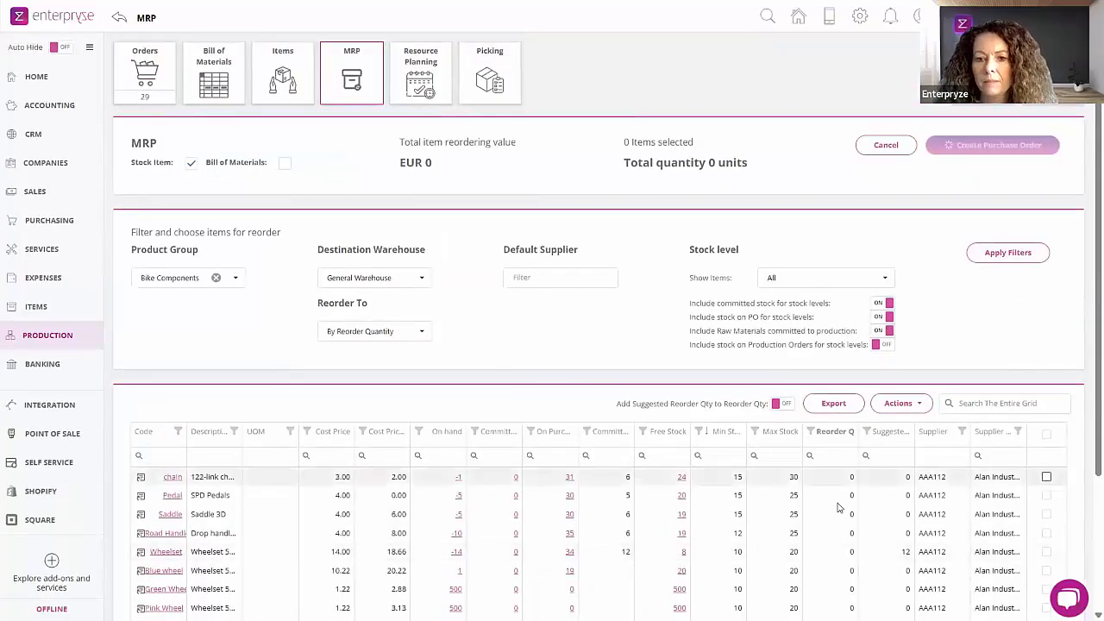
- Enter a reorder quantity of 5 for both chain and Pedal and select these two items
double_click(851, 479)
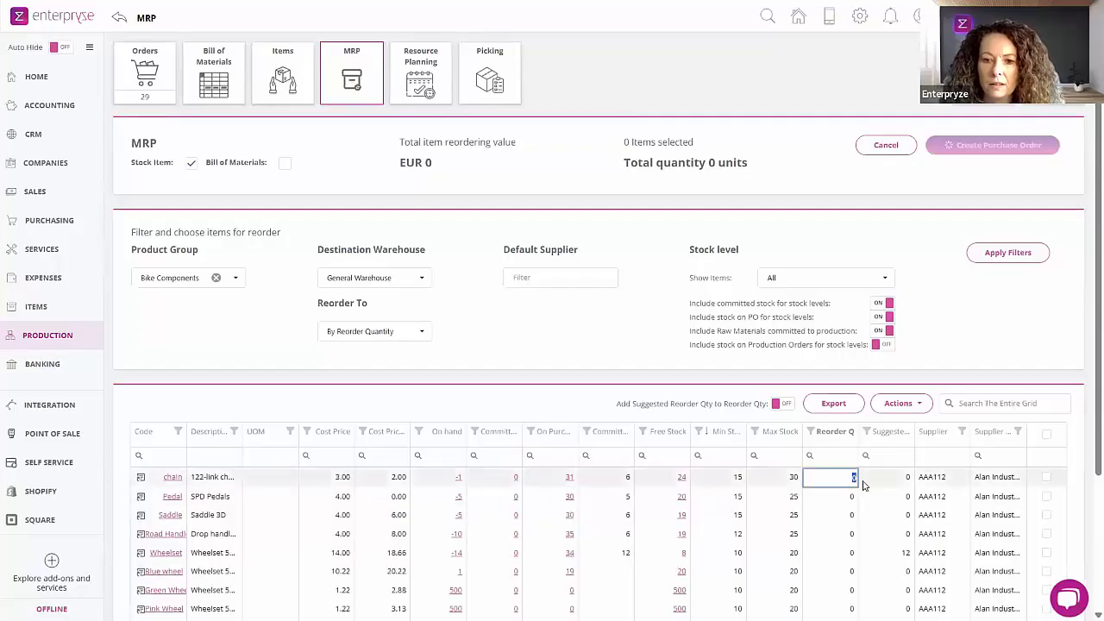
type("5")
double_click(858, 498)
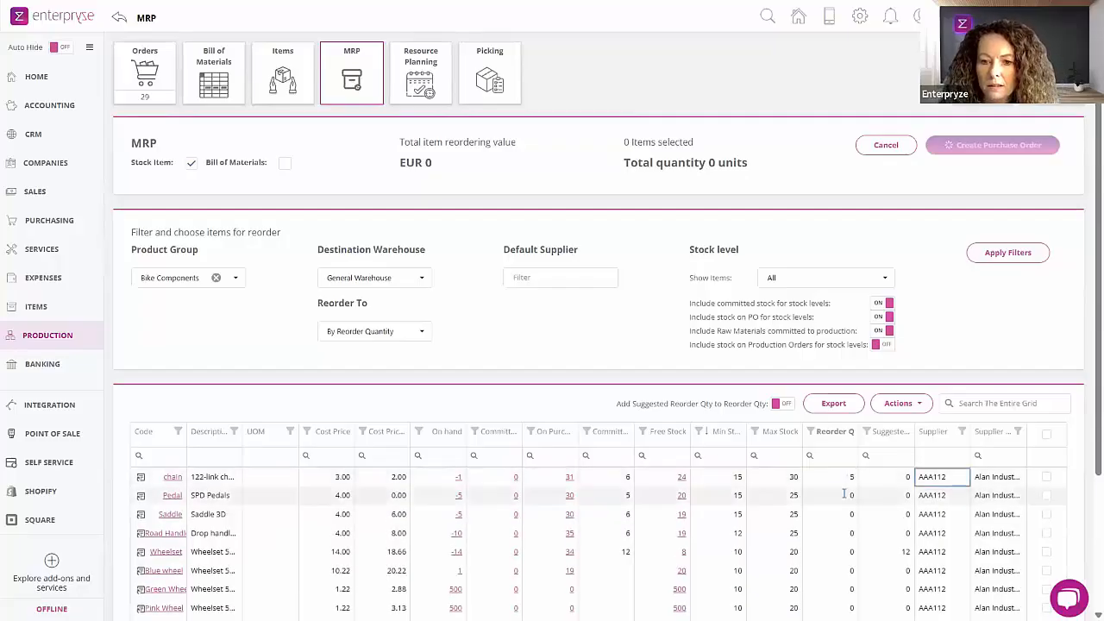
type("5")
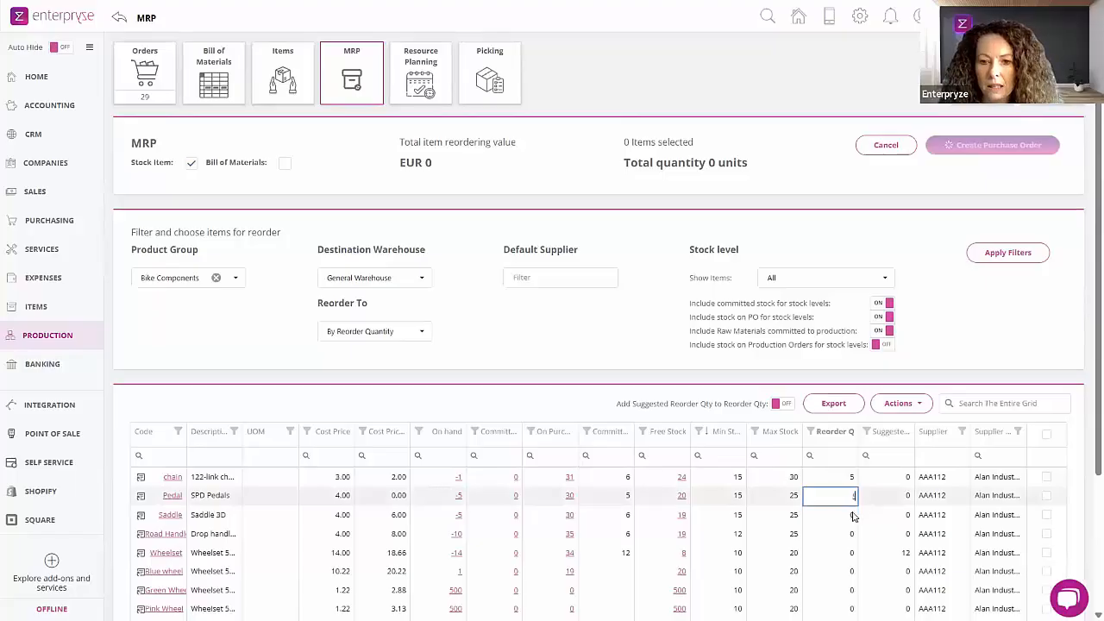
key("Tab")
left_click(1045, 477)
left_click(1046, 495)
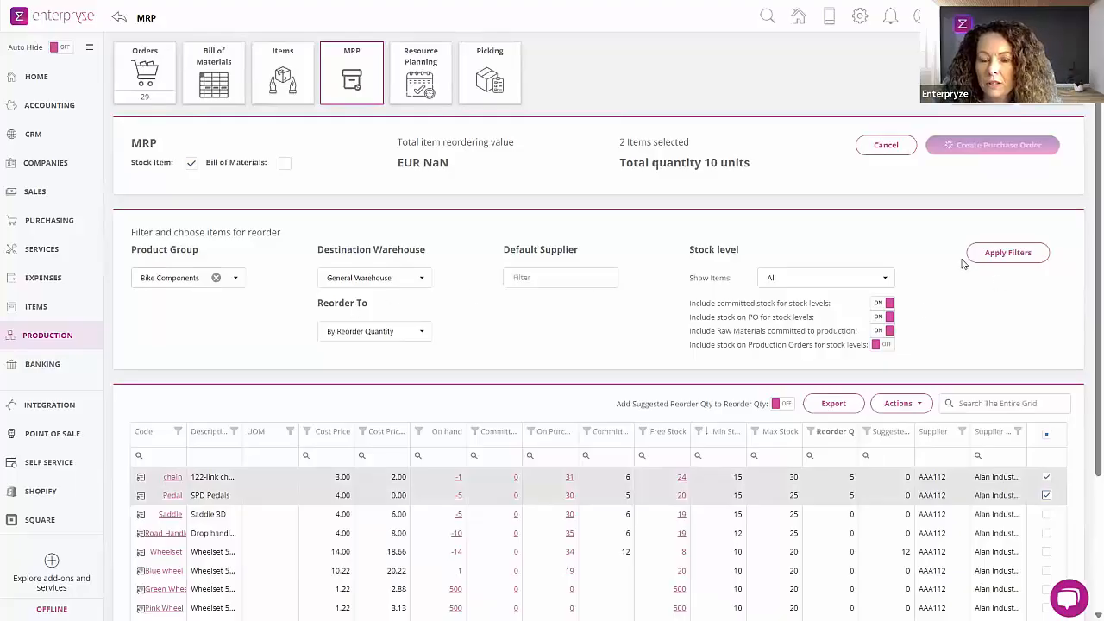
- Switch the MRP list to Bill of Materials and back to Stock Item, reapplying the Bike Components filters each time
left_click(1004, 254)
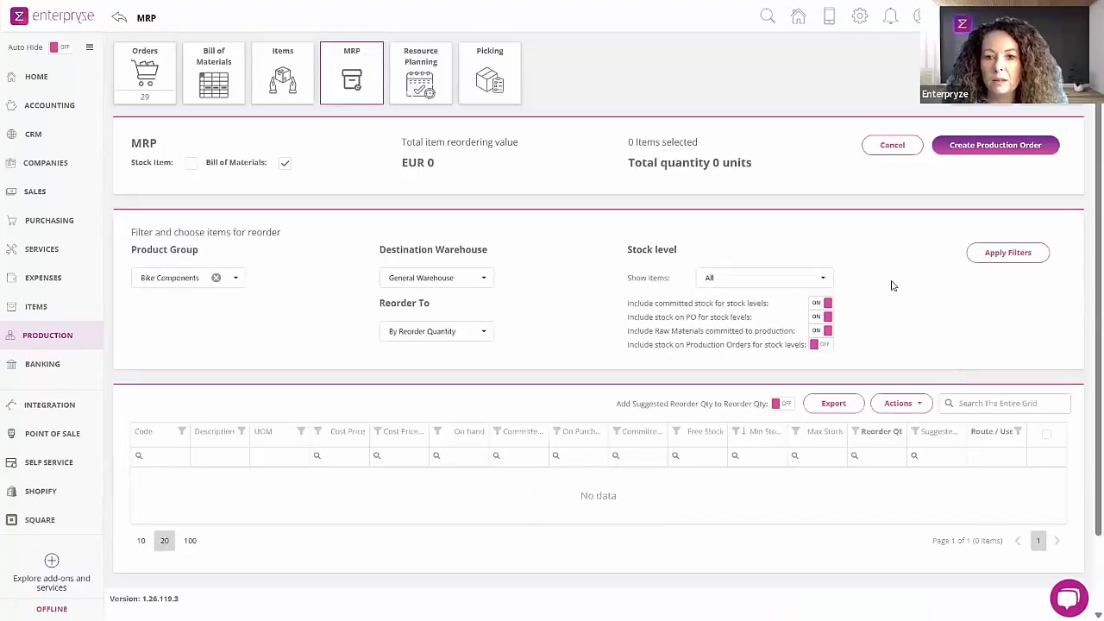
left_click(1004, 255)
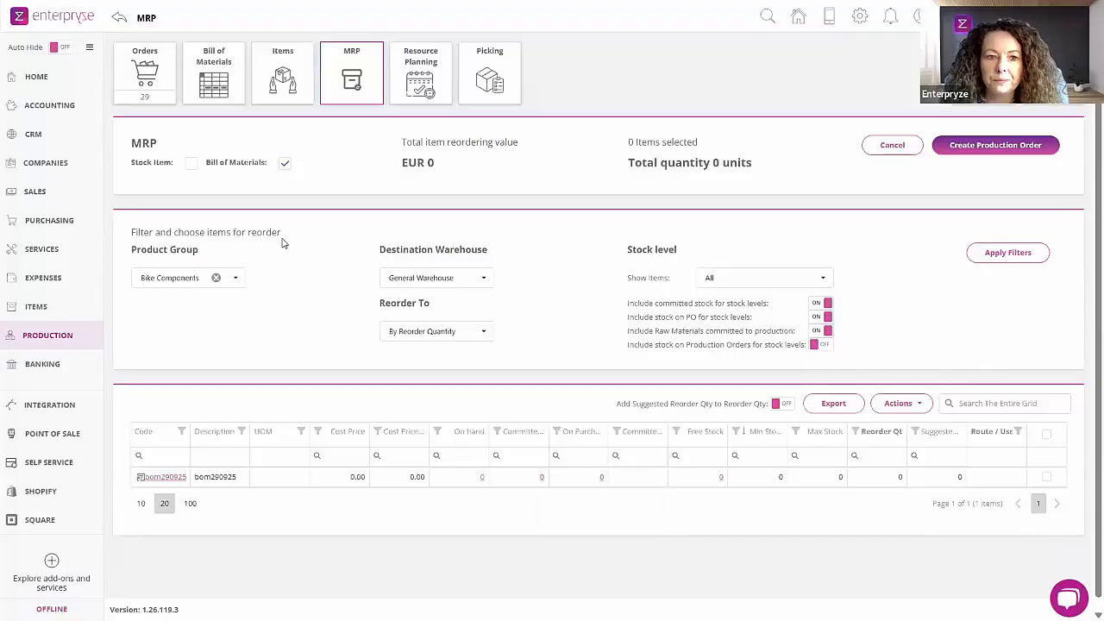
left_click(191, 163)
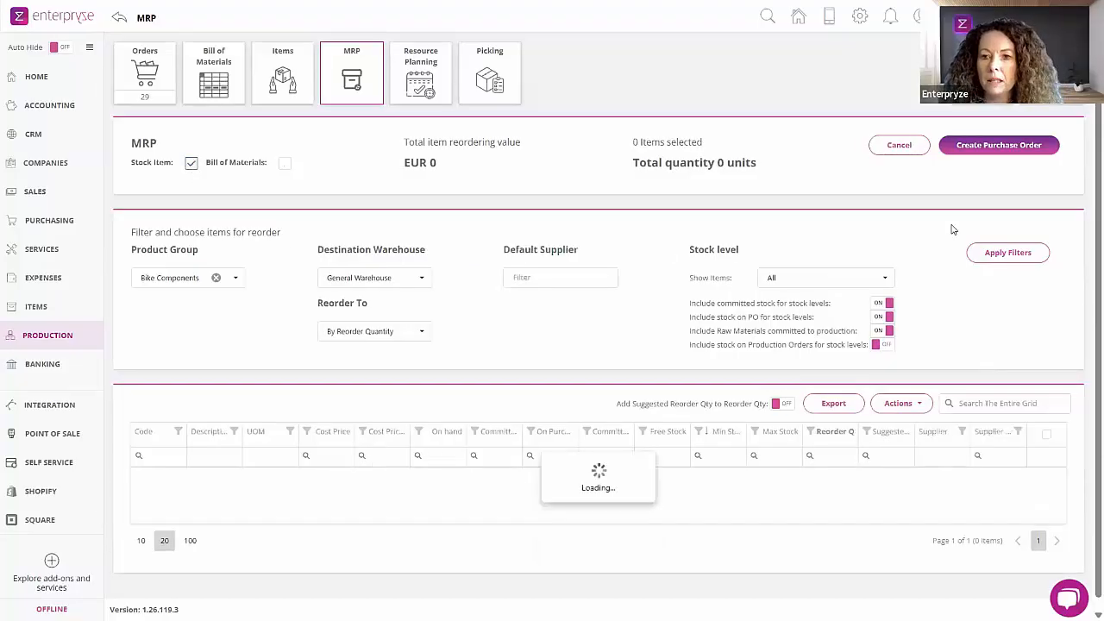
left_click(1009, 259)
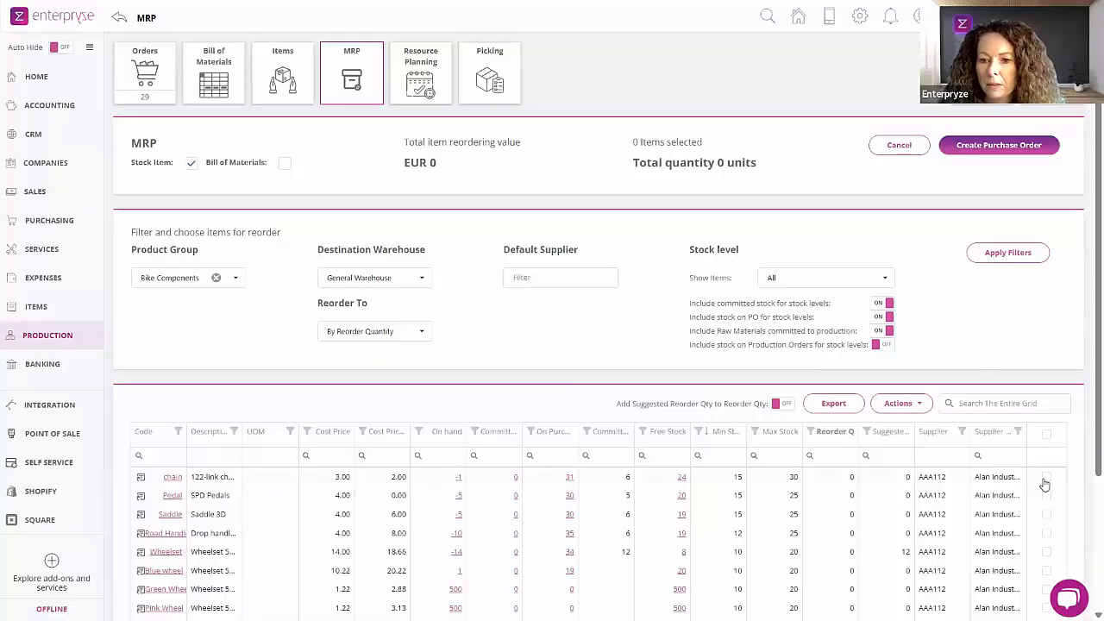
- Enter a reorder quantity of 5 for the chain and Pedal items again and select both for reordering
left_click(836, 477)
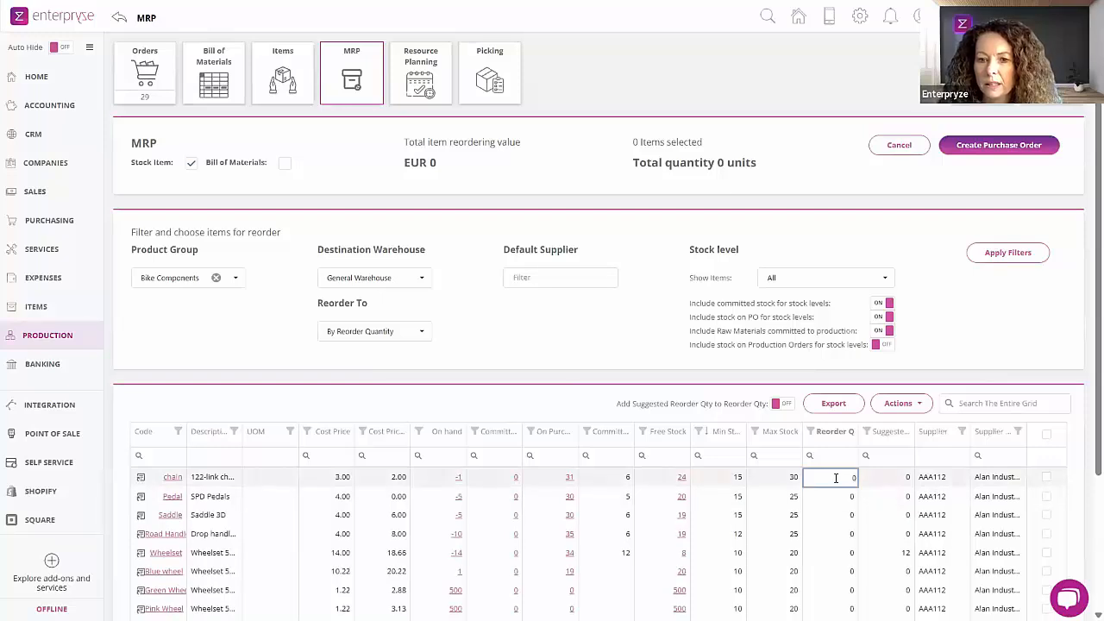
type("5")
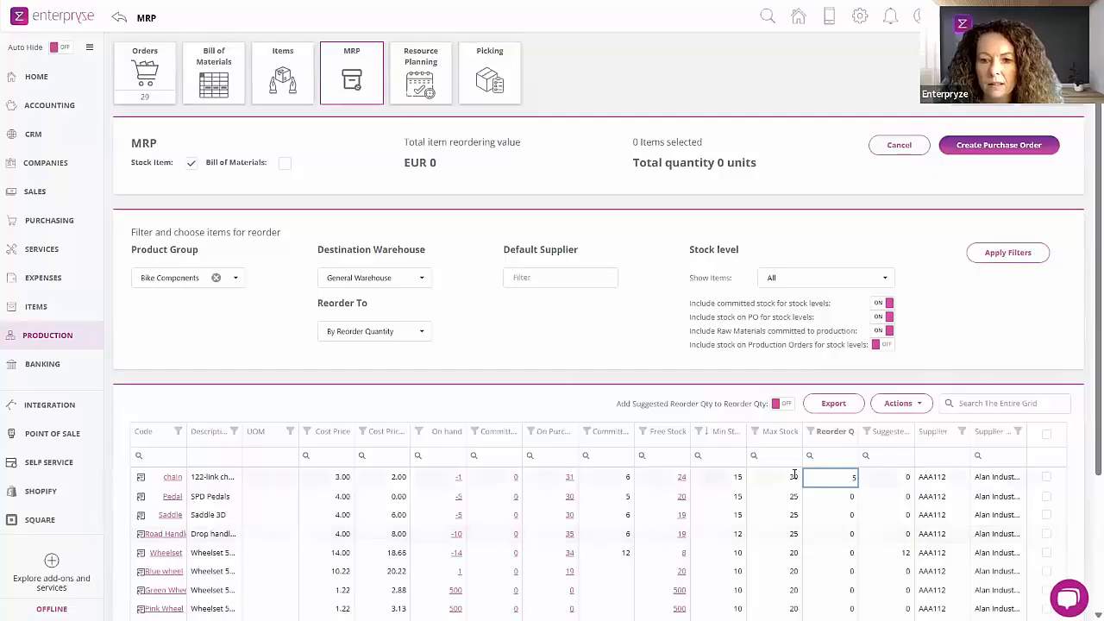
left_click(833, 496)
type("5")
key("Tab")
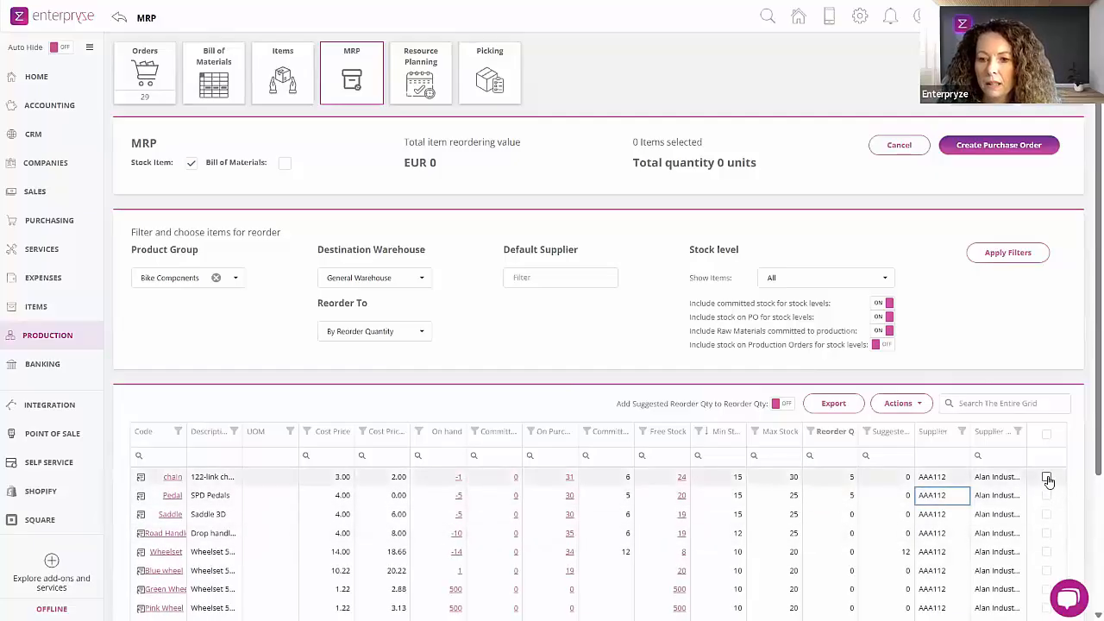
left_click(1046, 477)
left_click(1045, 495)
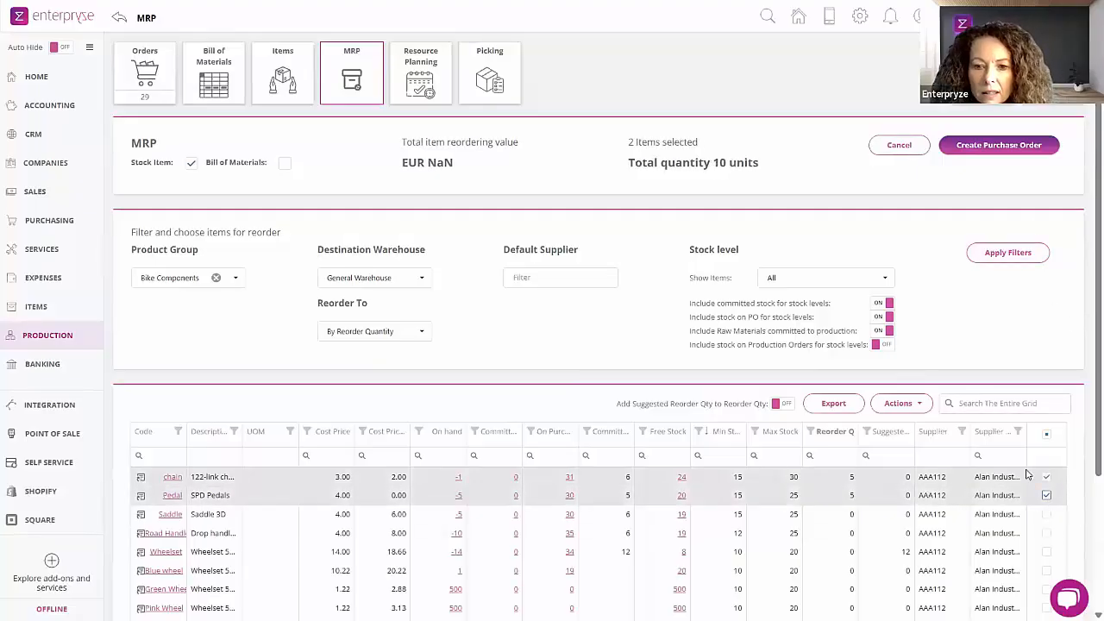
- Try to create a purchase order for the chain and Pedal items, and deselect both
left_click(998, 146)
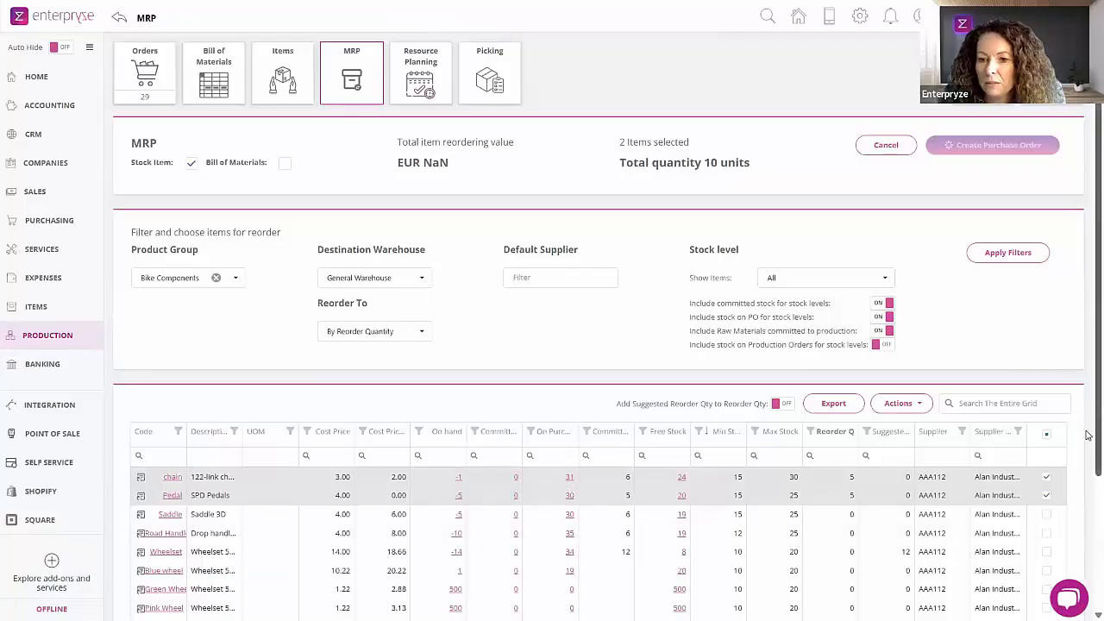
scroll(1088, 457, "down", 1)
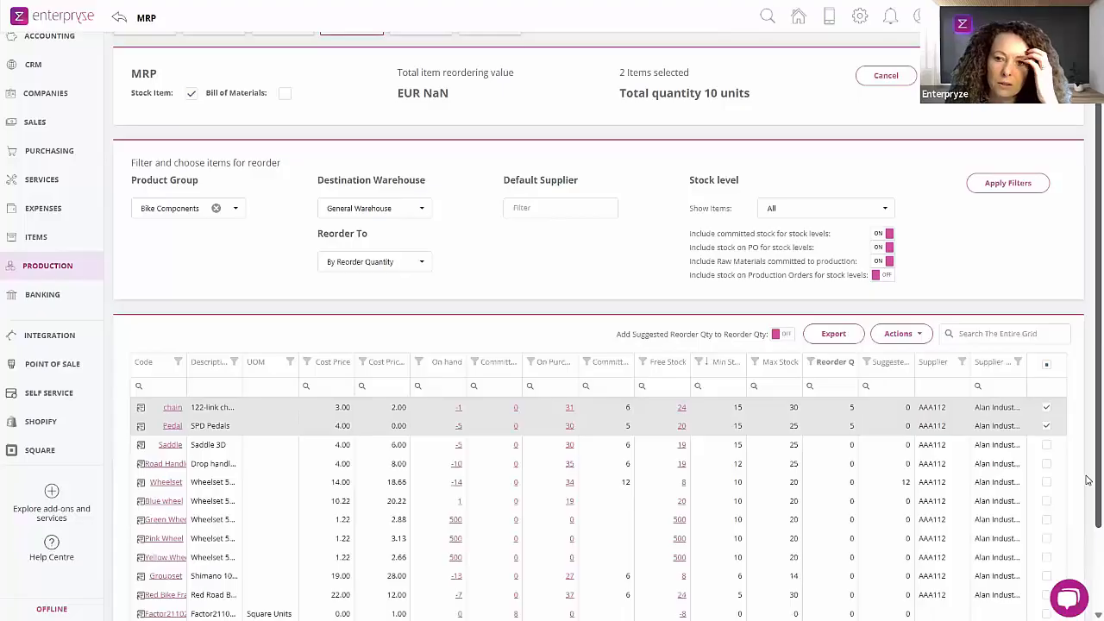
scroll(1087, 448, "up", 1)
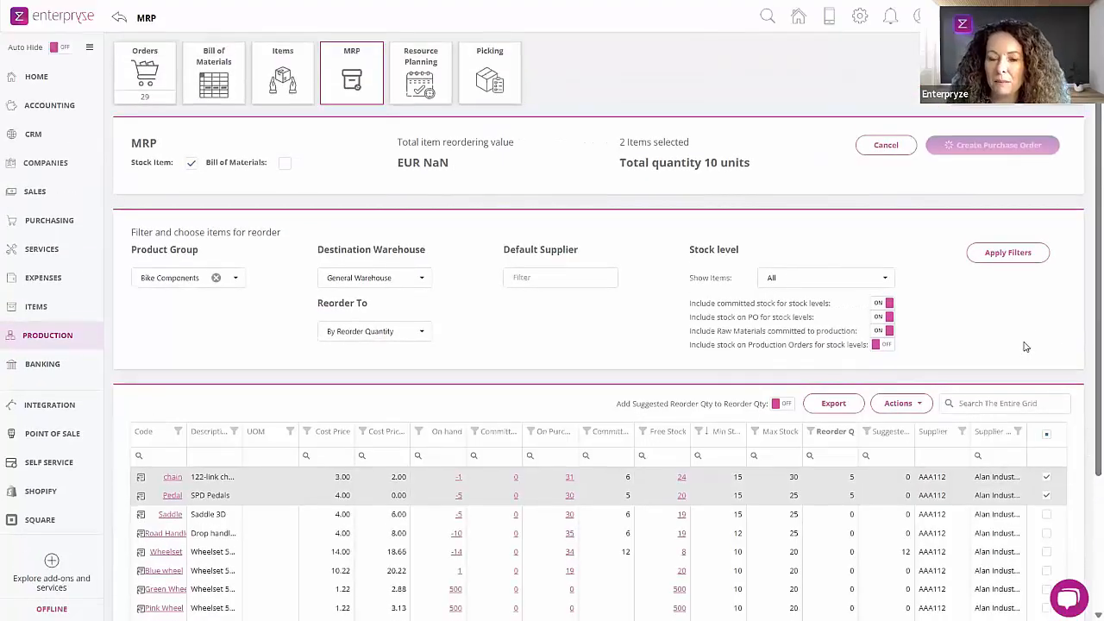
left_click(1046, 476)
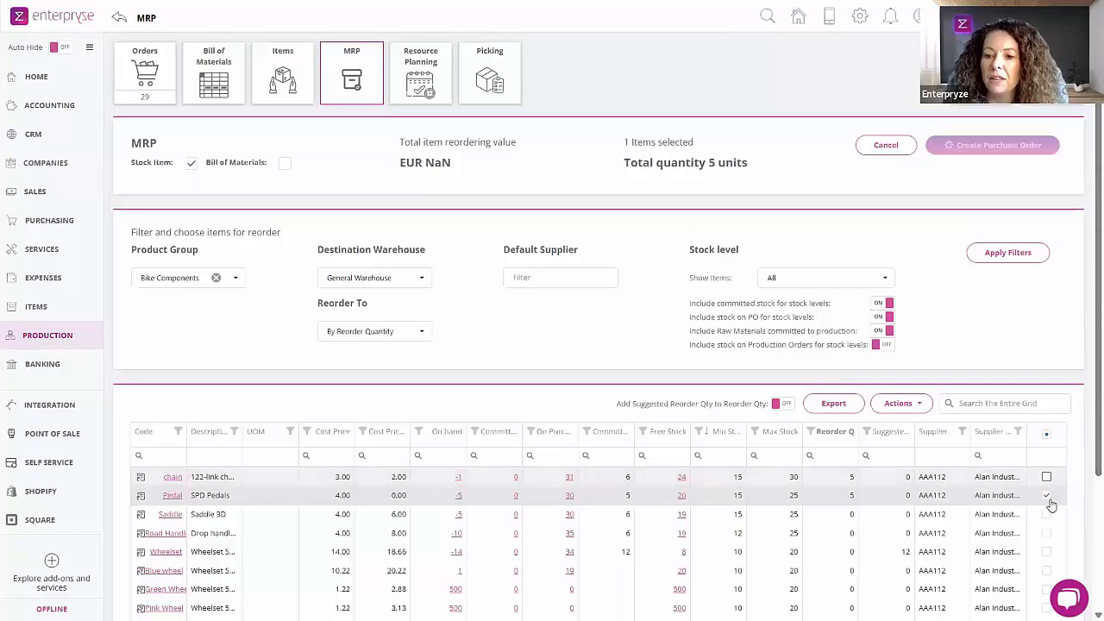
left_click(1046, 495)
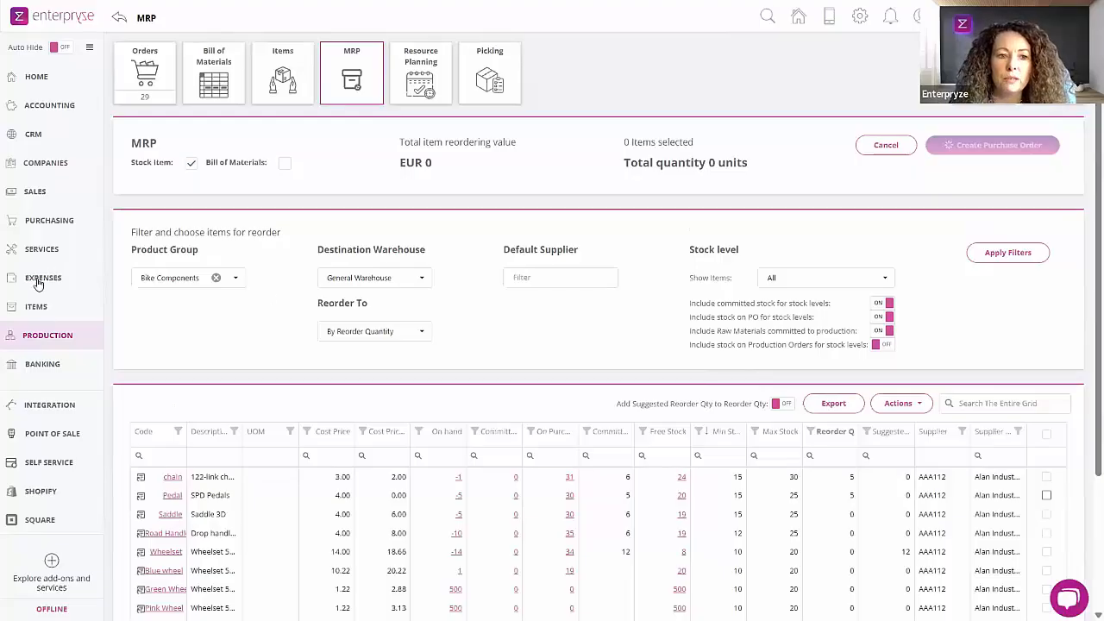
- Open the newest Alan Industries purchase order from the purchasing orders and review its item list
left_click(45, 224)
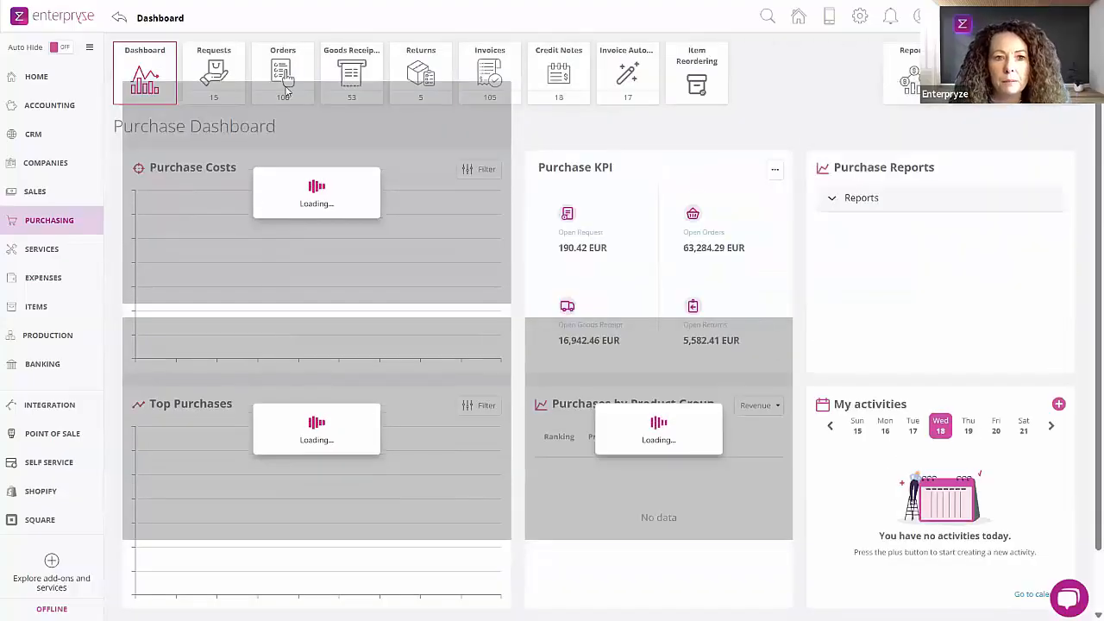
left_click(290, 86)
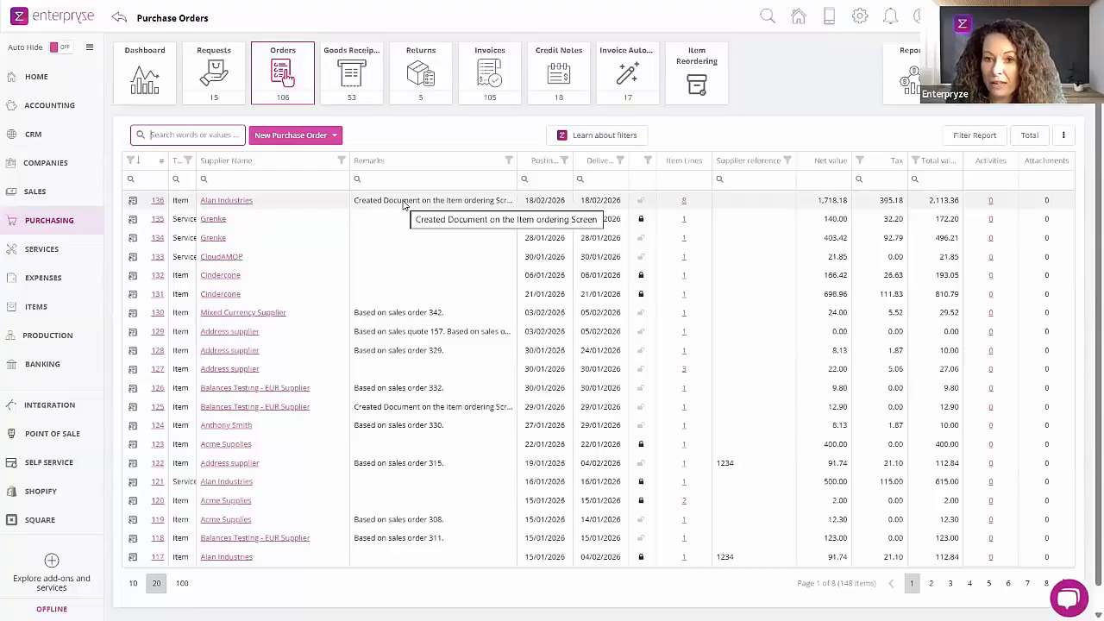
left_click(133, 203)
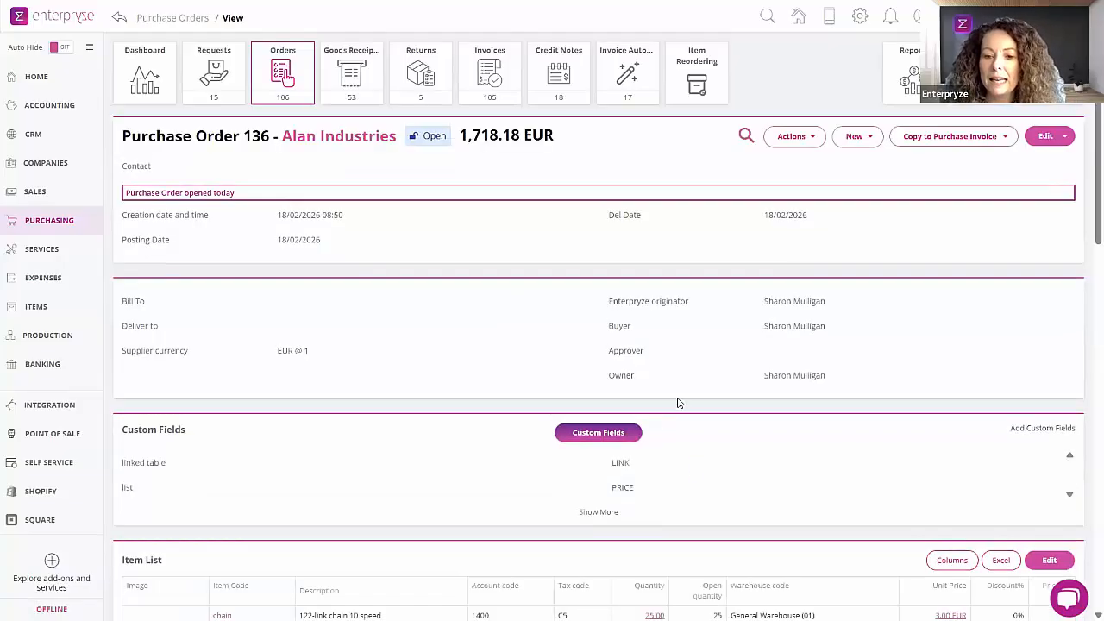
scroll(677, 403, "down", 3)
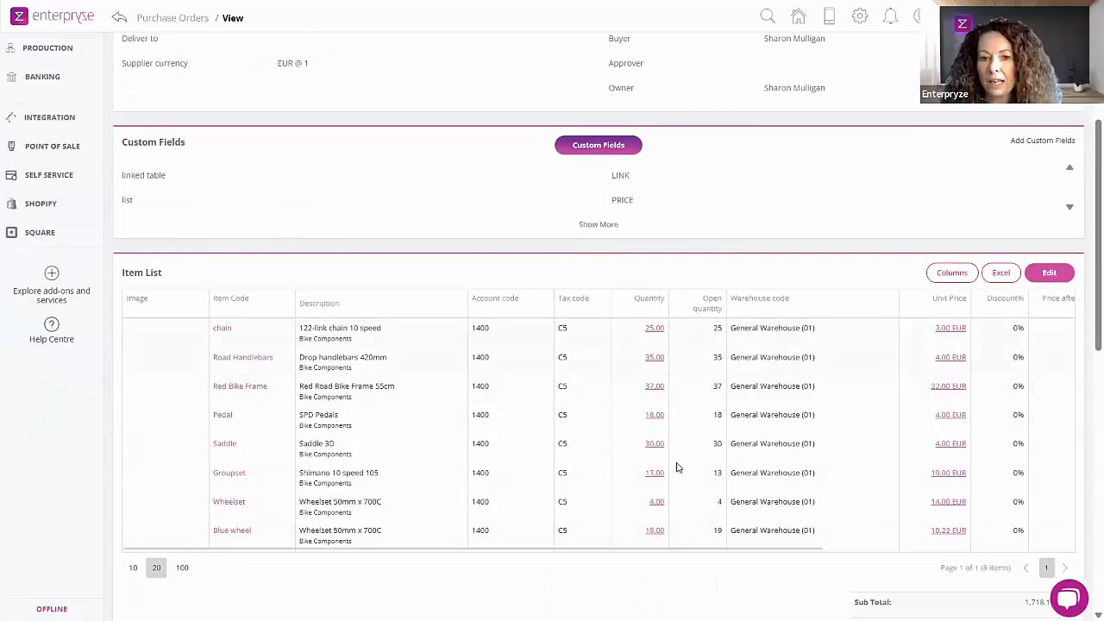
scroll(683, 510, "up", 3)
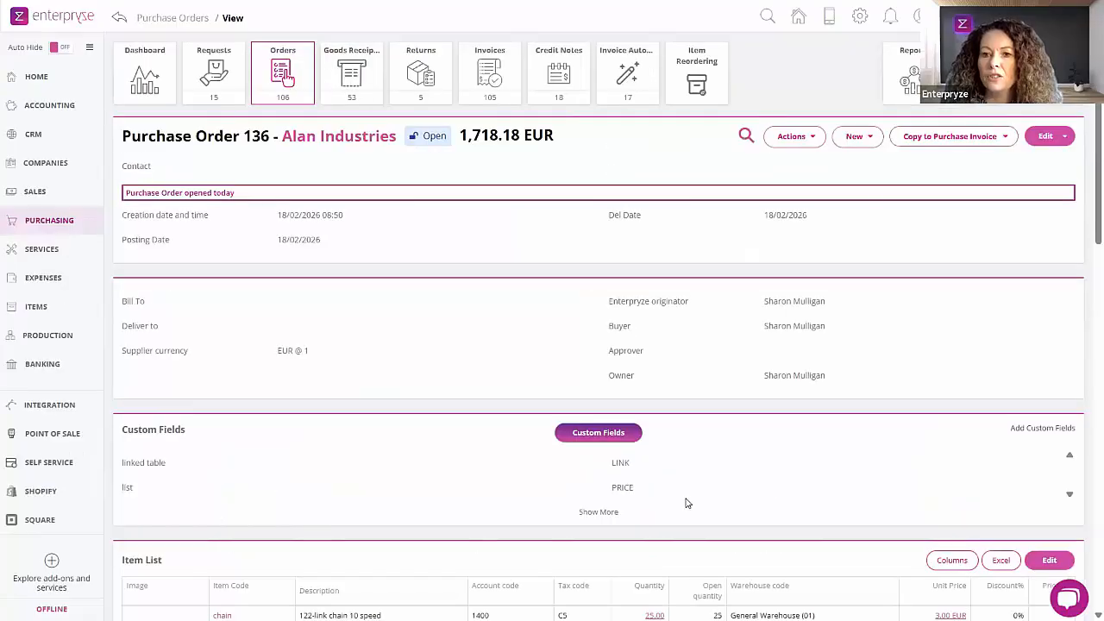
- Copy the Alan Industries purchase order to a goods receipt and save it
left_click(1005, 138)
left_click(935, 163)
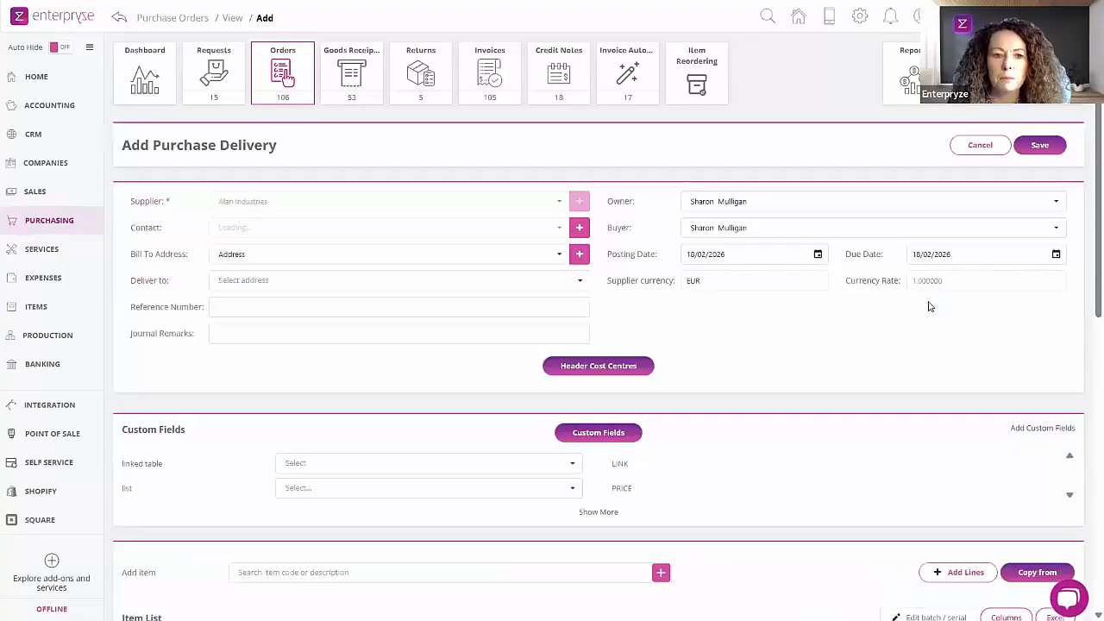
left_click(1043, 148)
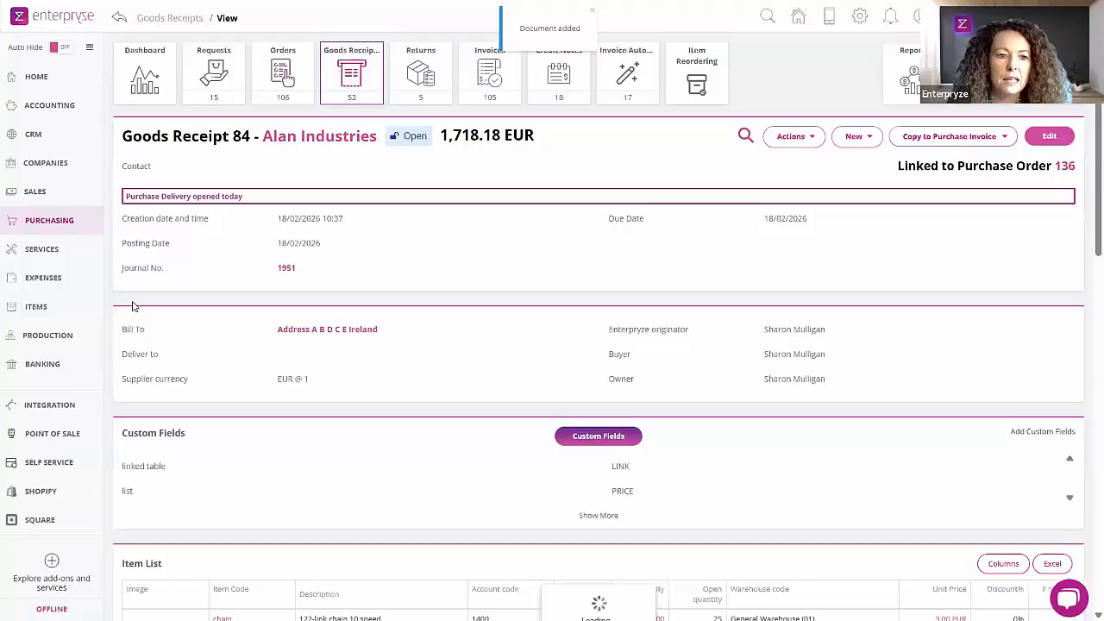
- Open the newest Red Bike production order for Acme Sales and review its planned bill of materials and production costs
left_click(55, 336)
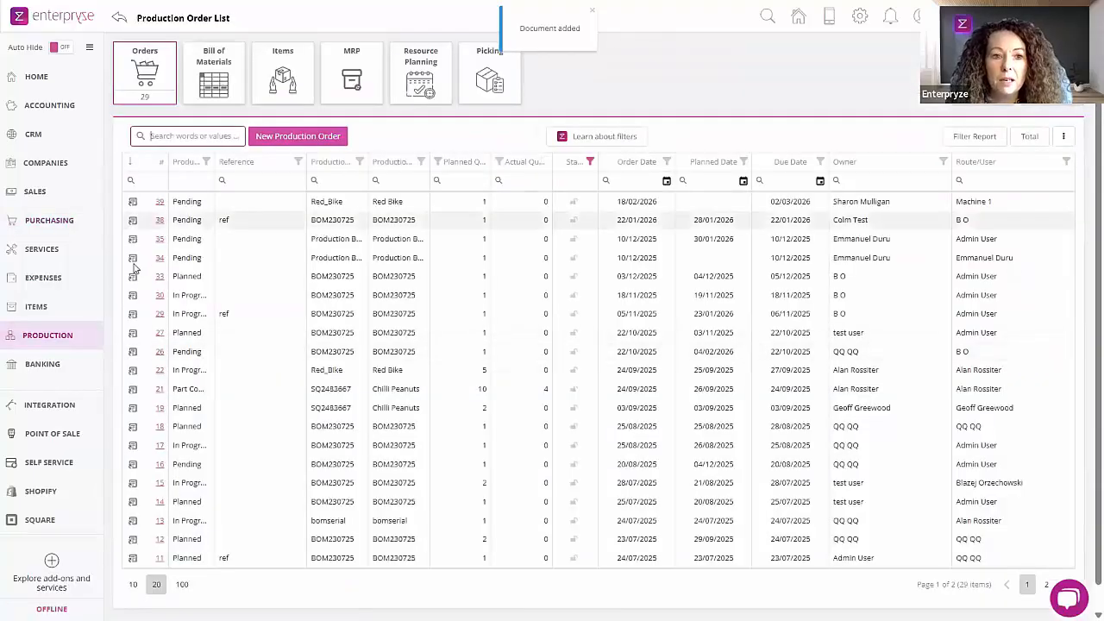
left_click(133, 204)
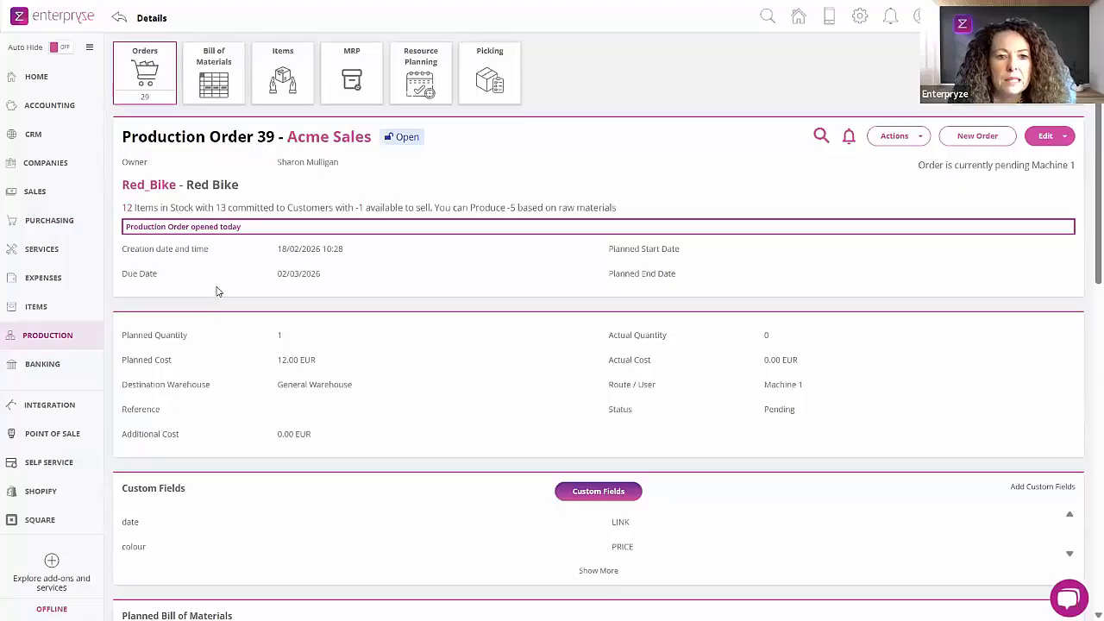
left_click(41, 342)
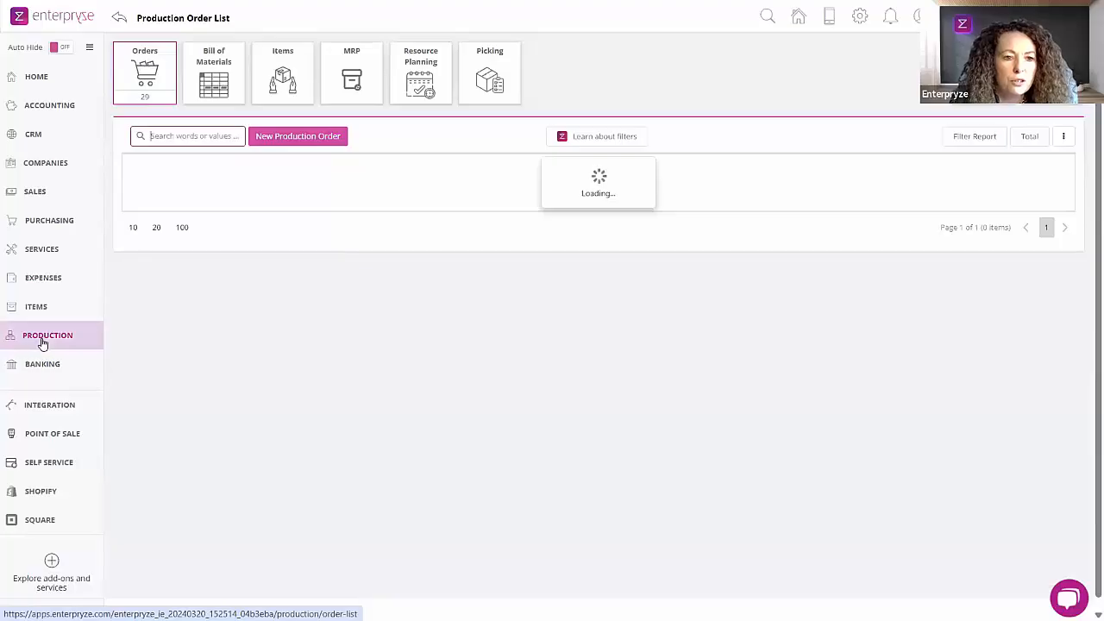
left_click(129, 204)
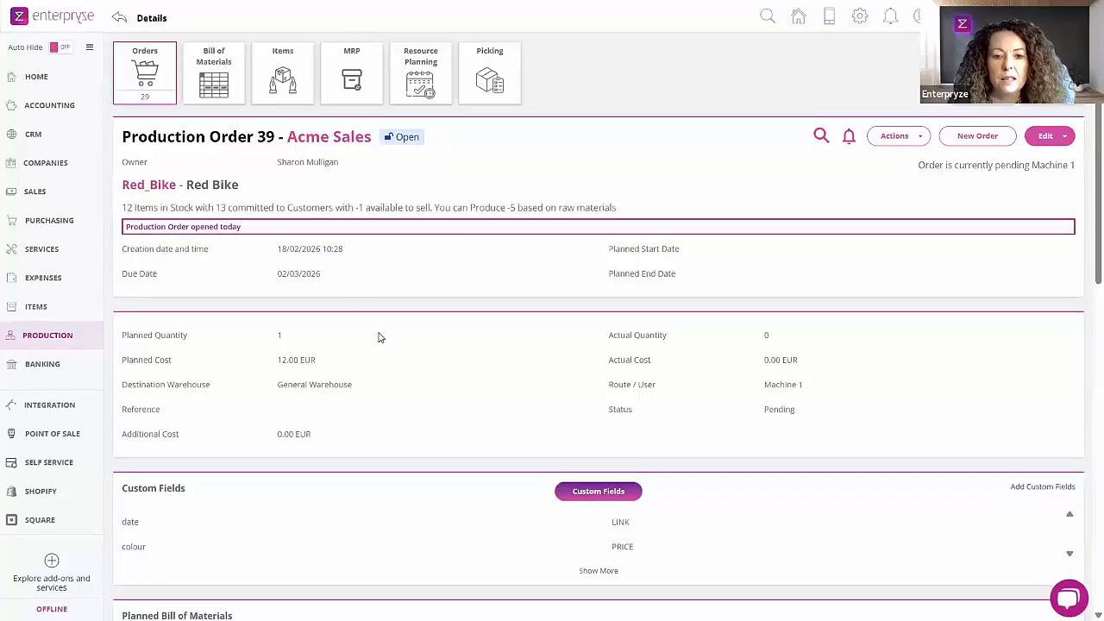
scroll(383, 343, "down", 5)
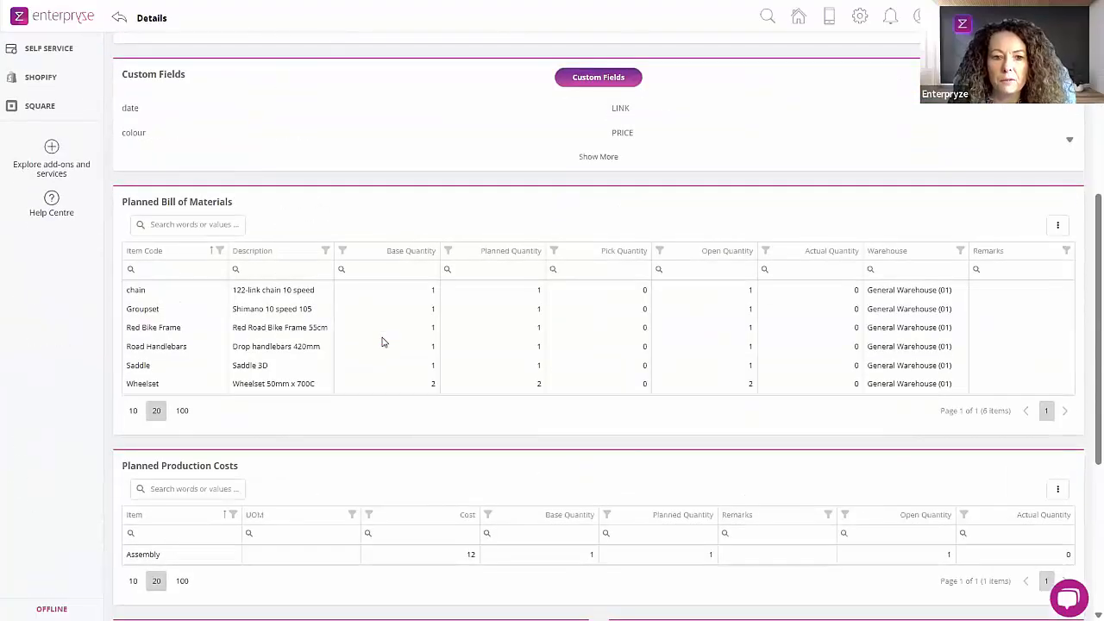
scroll(383, 342, "up", 5)
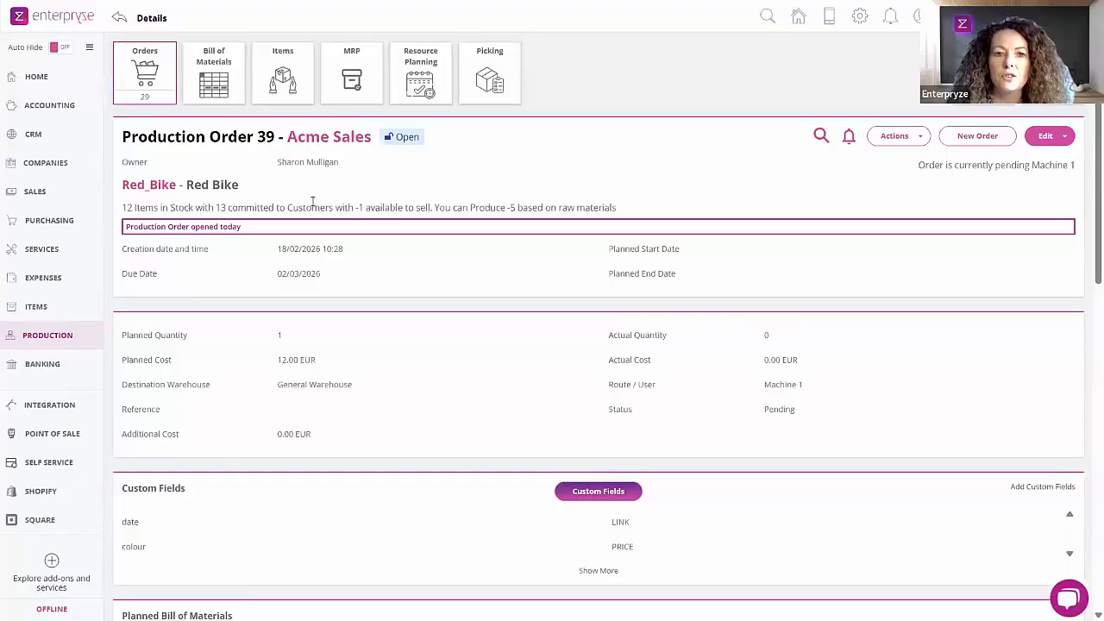
- Add two linked planned-date columns to the production order list, placing them before the Order Date column
left_click(145, 88)
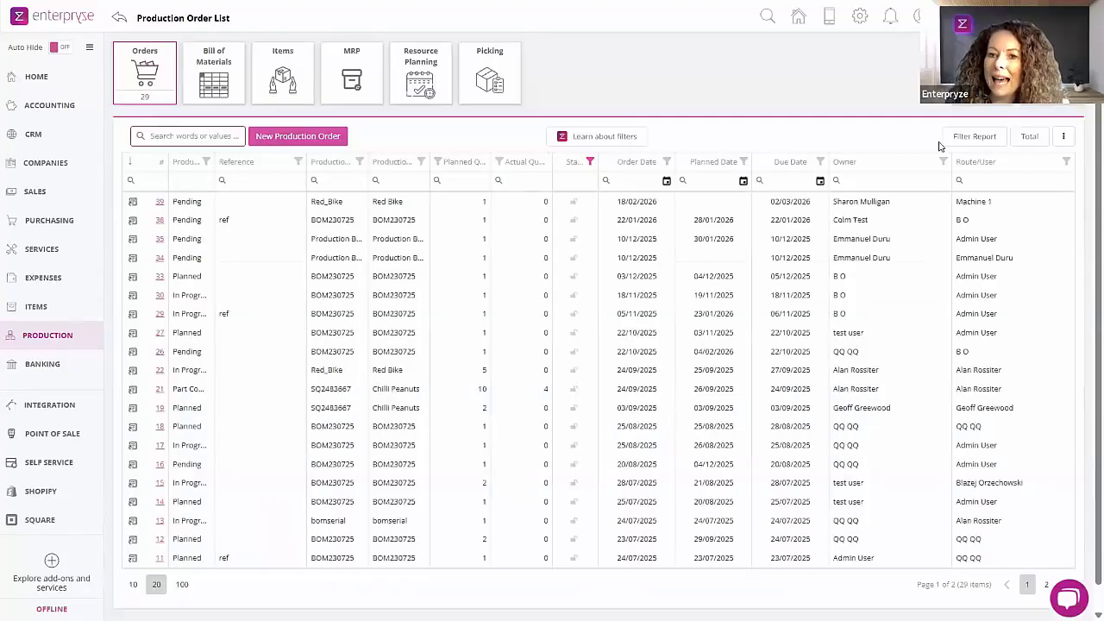
left_click(1063, 138)
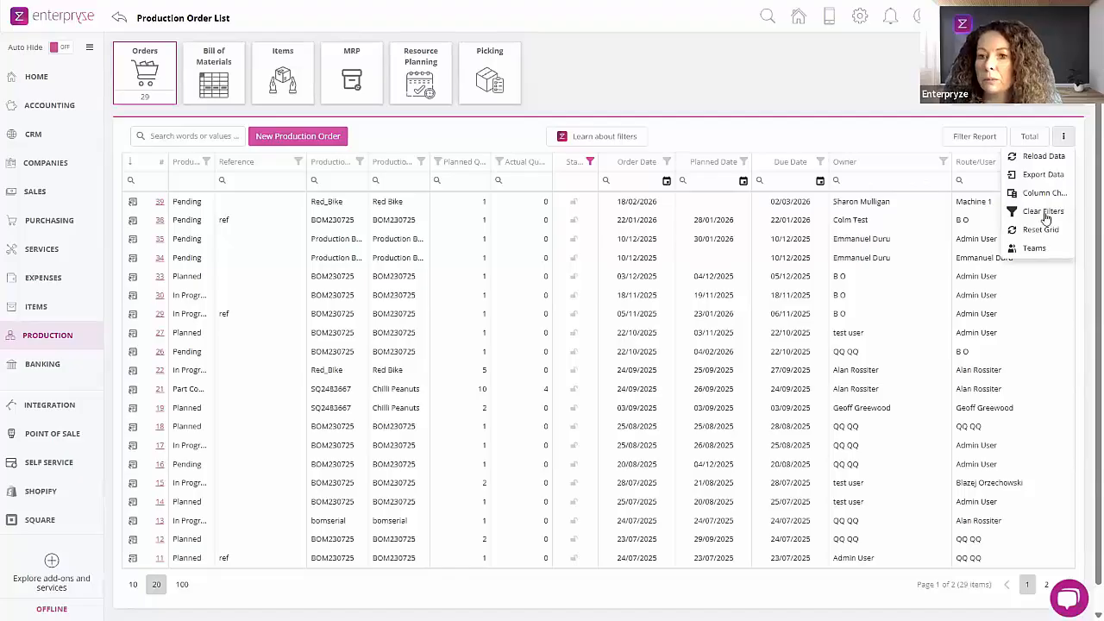
left_click(1043, 194)
left_click_drag(999, 304, 979, 257)
left_click_drag(981, 328, 608, 171)
left_click_drag(970, 331, 667, 174)
left_click(1037, 278)
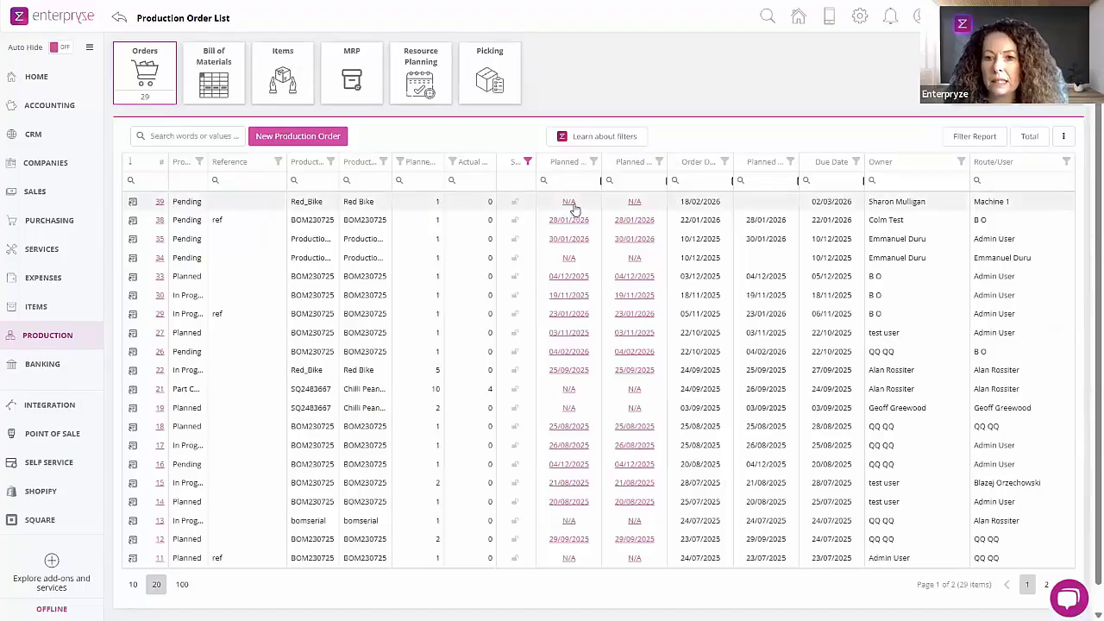
- View the planning details of the newest Red Bike order with Add to Resource Planner turned on, and close them without saving
left_click(572, 205)
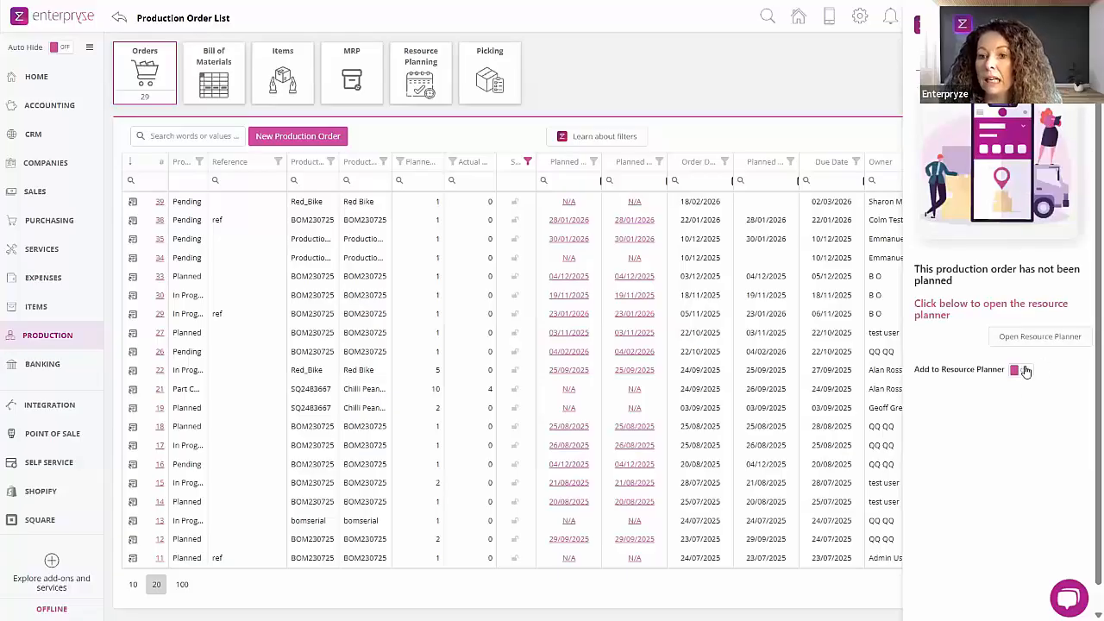
left_click(1021, 370)
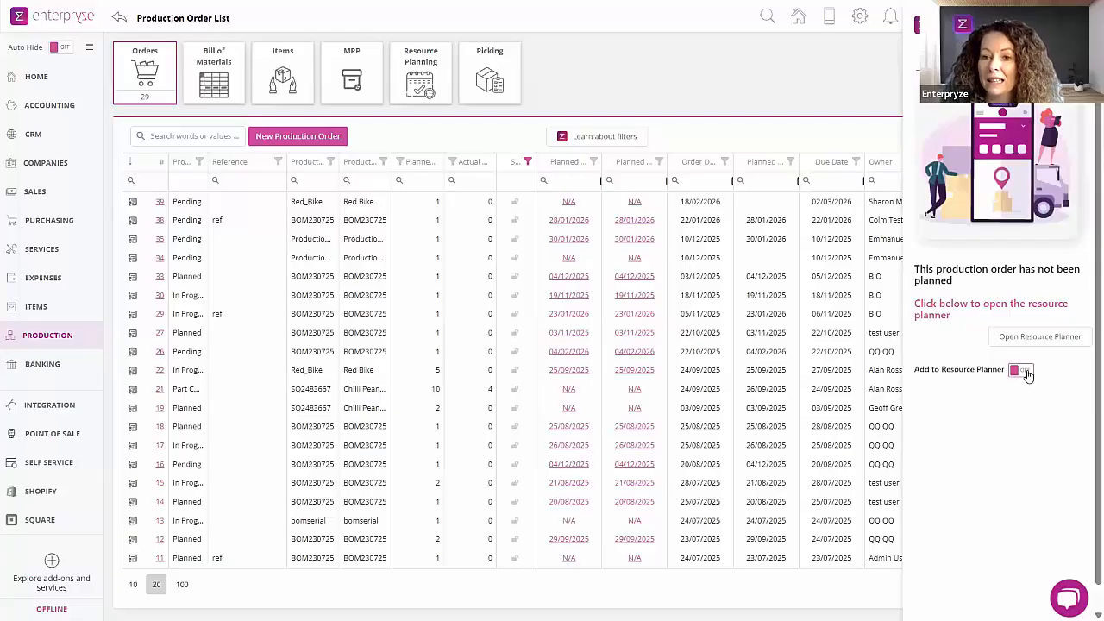
left_click(1027, 371)
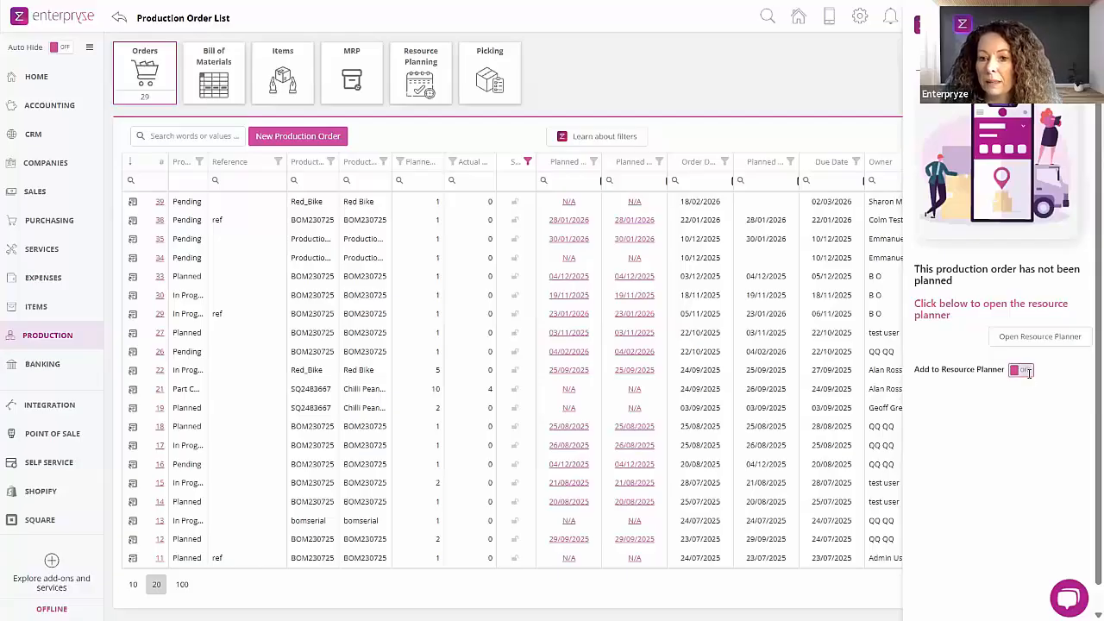
left_click(1027, 372)
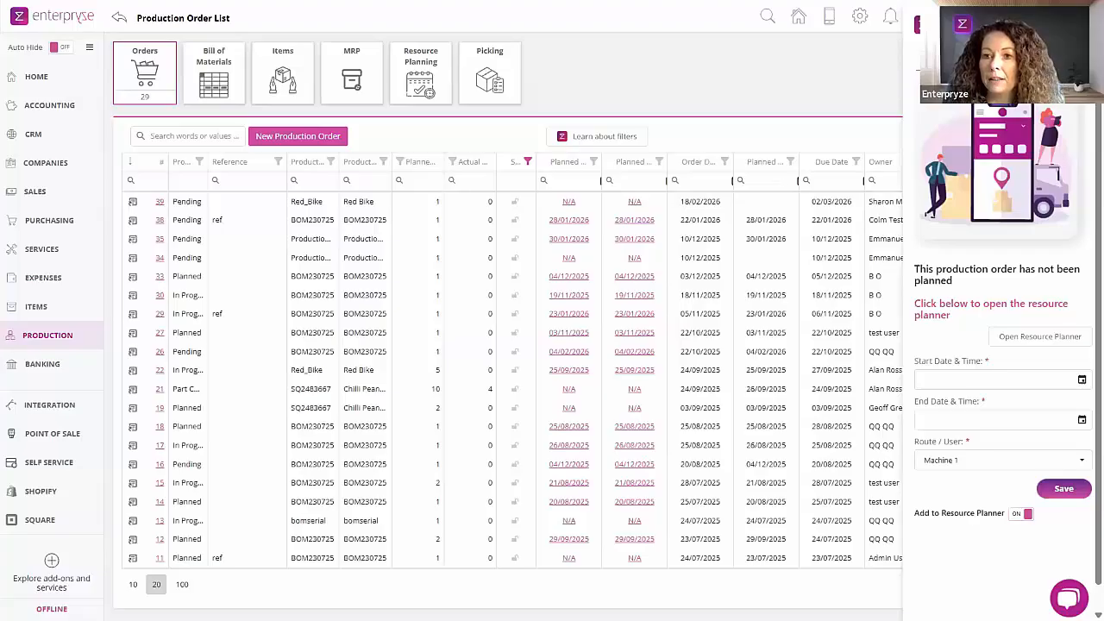
left_click(1078, 24)
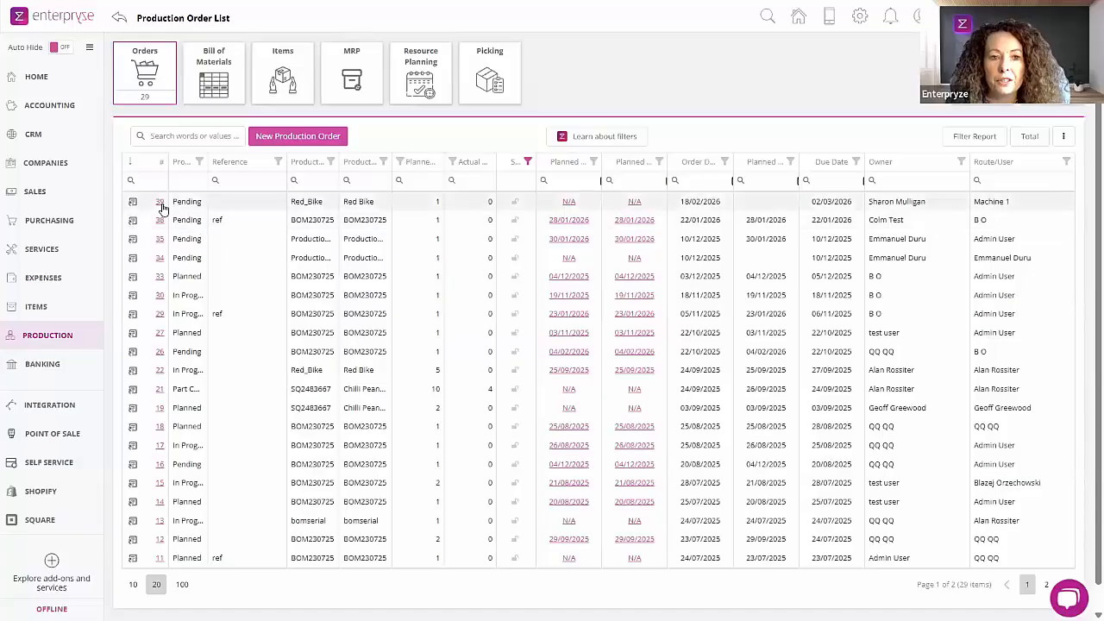
- Open the production resource planning calendar and add Machine 1 to its displayed resources
left_click(420, 72)
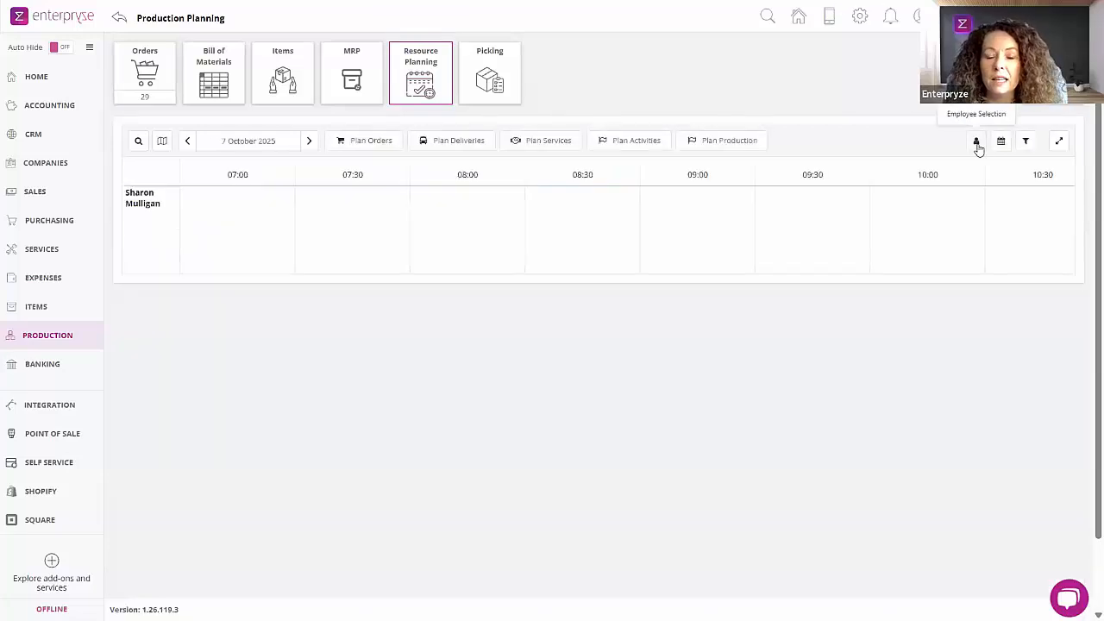
left_click(976, 143)
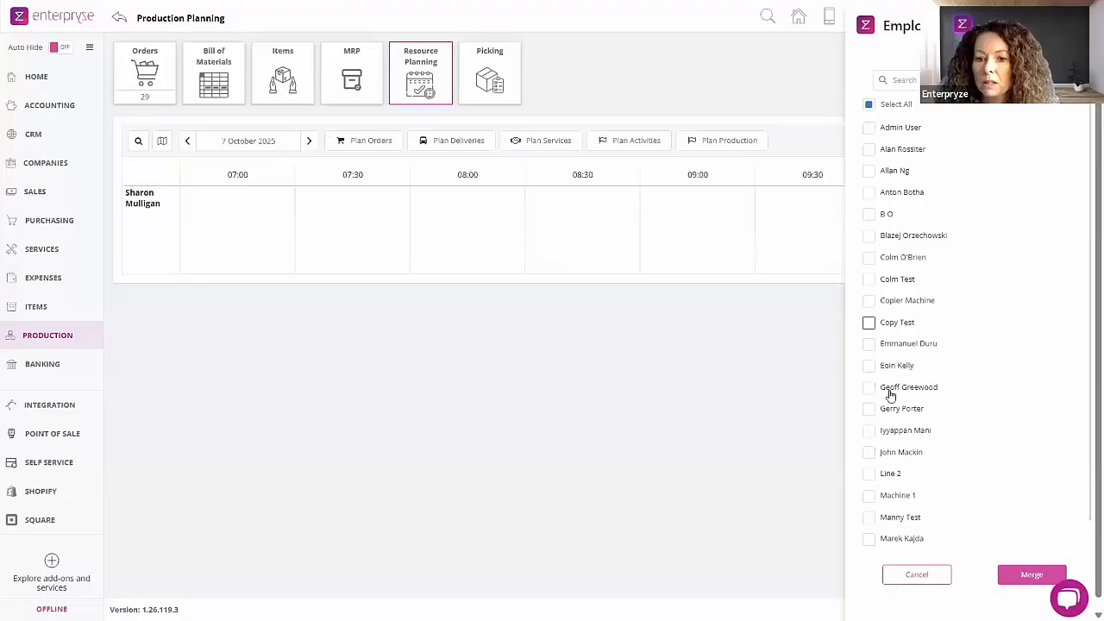
left_click(869, 495)
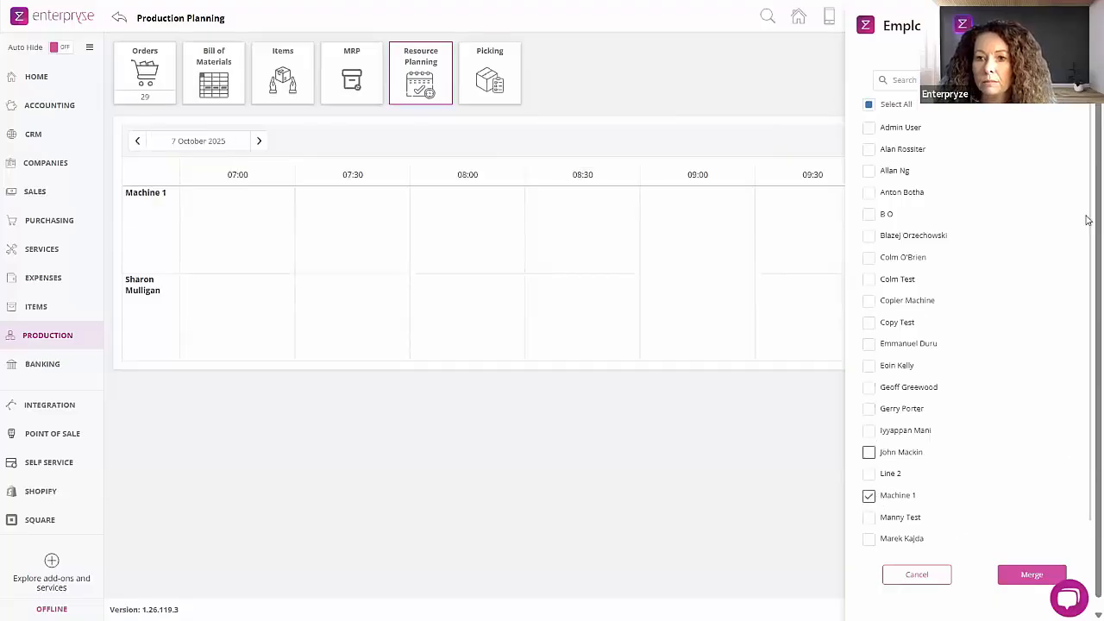
left_click(1071, 25)
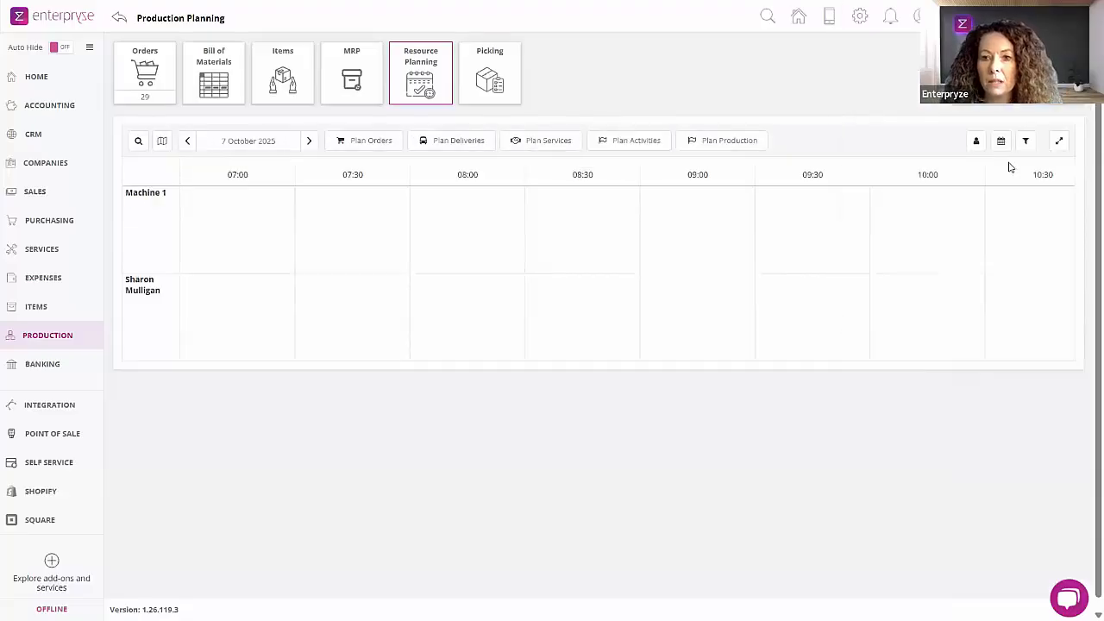
- Limit the resource planner's displayed hours to 07:00–20:00 in the calendar settings, and reapply its current filter settings
left_click(1001, 142)
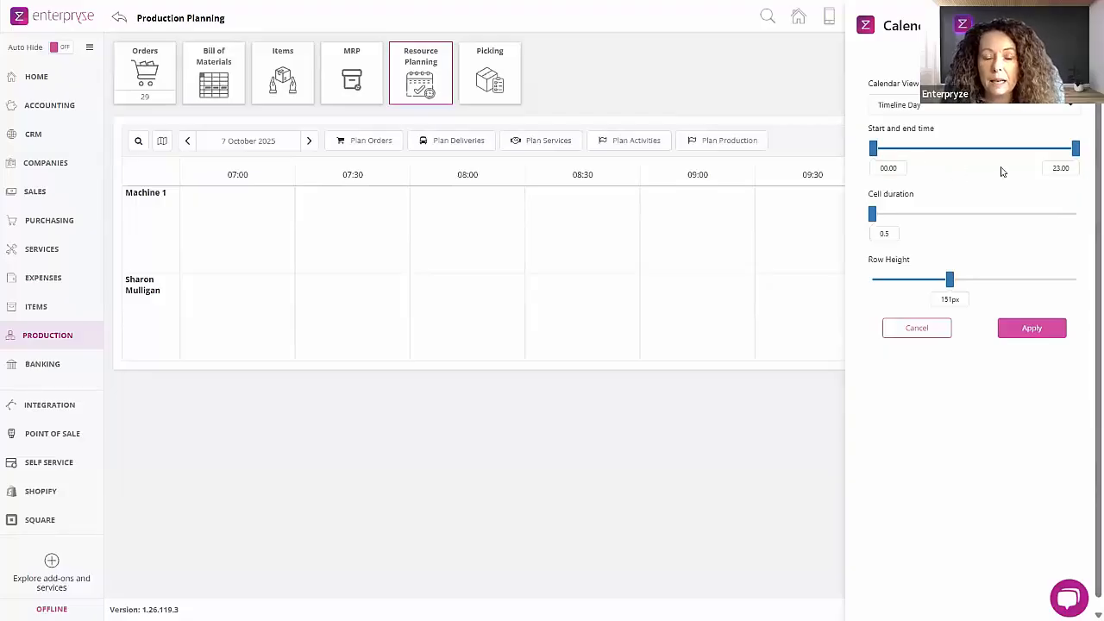
left_click_drag(874, 149, 933, 152)
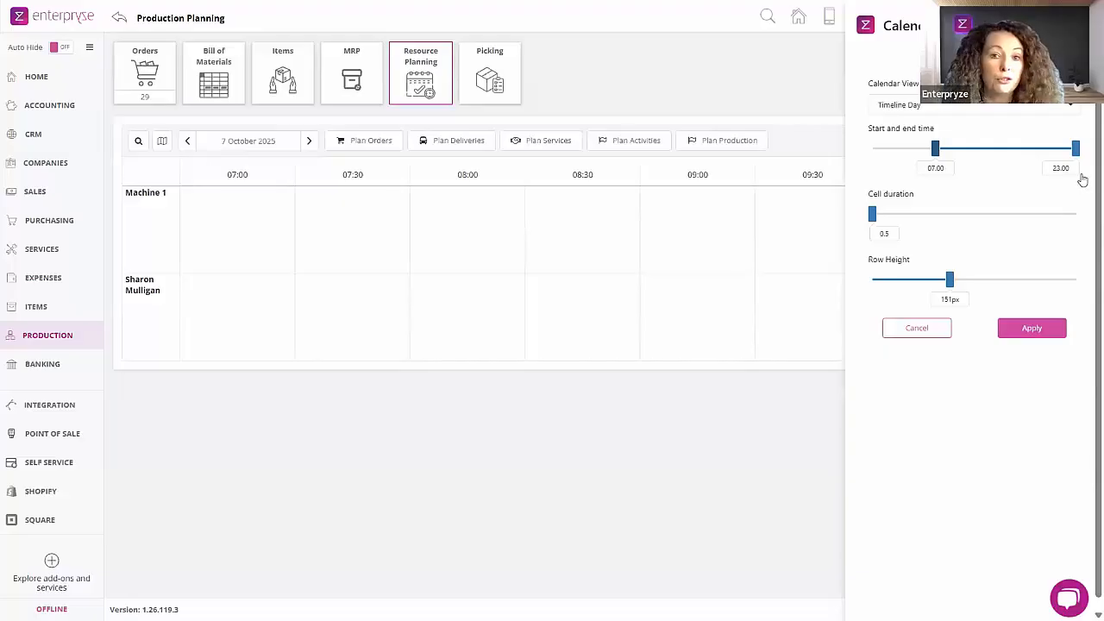
left_click_drag(1076, 148, 1049, 149)
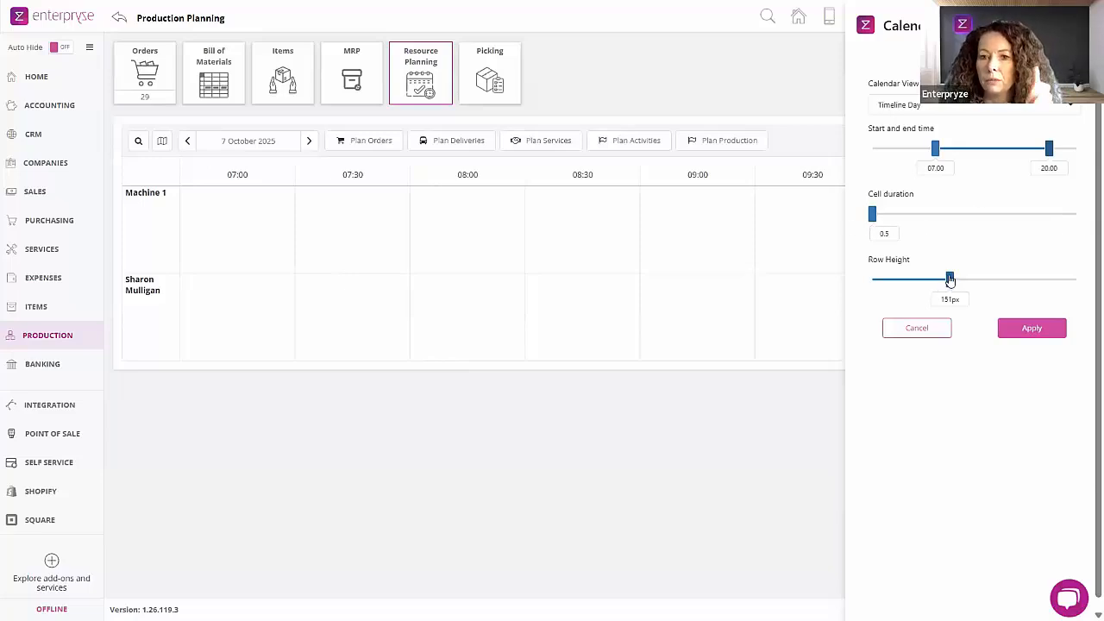
left_click(951, 107)
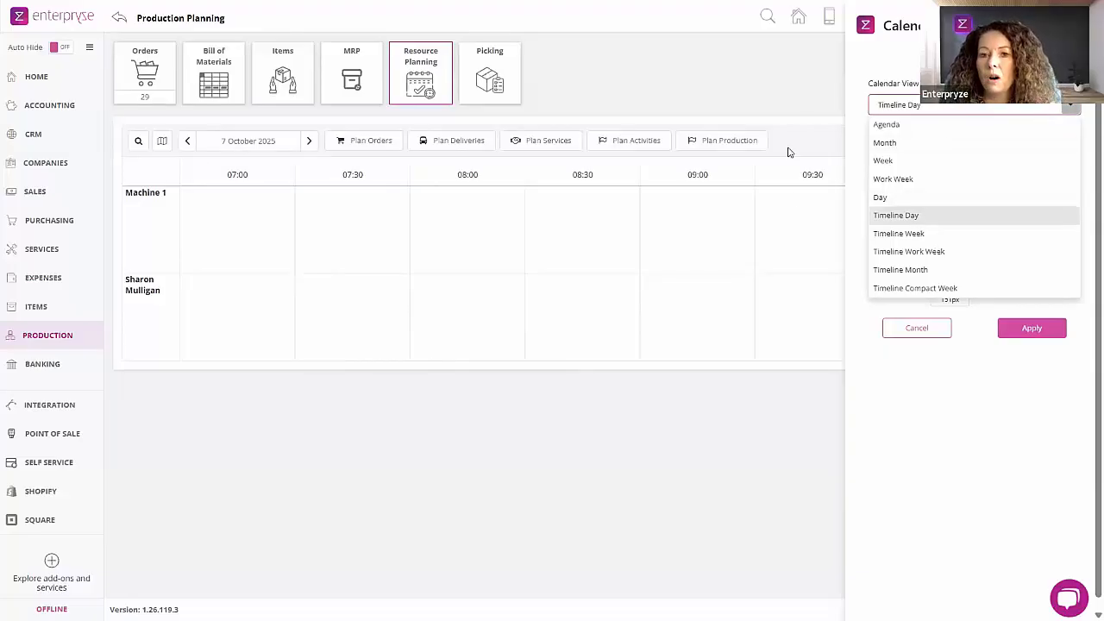
left_click(1037, 328)
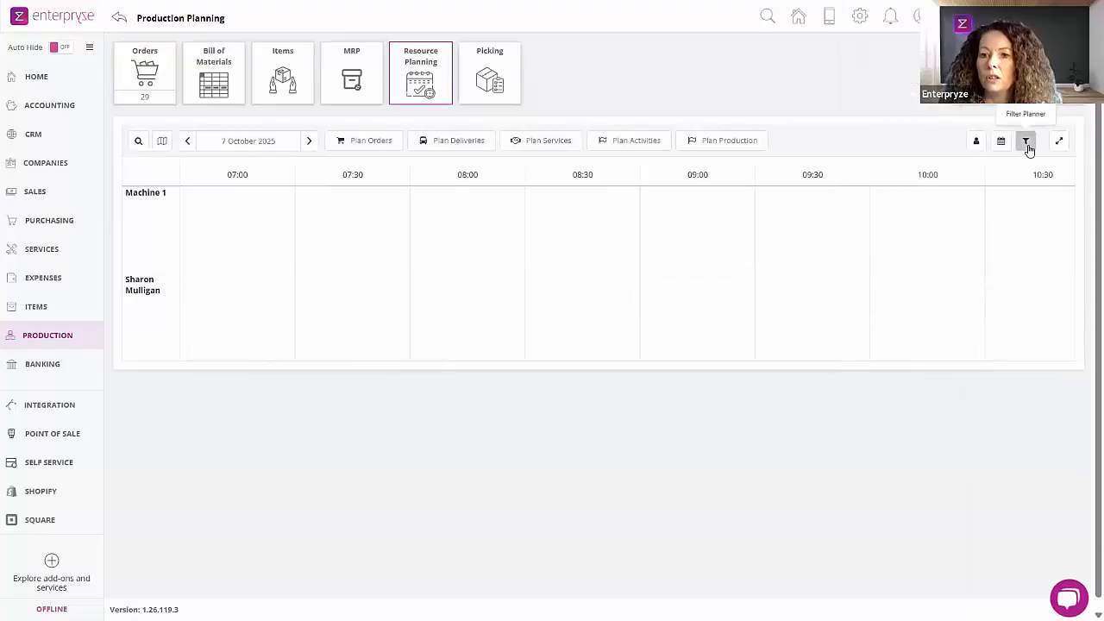
left_click(1025, 142)
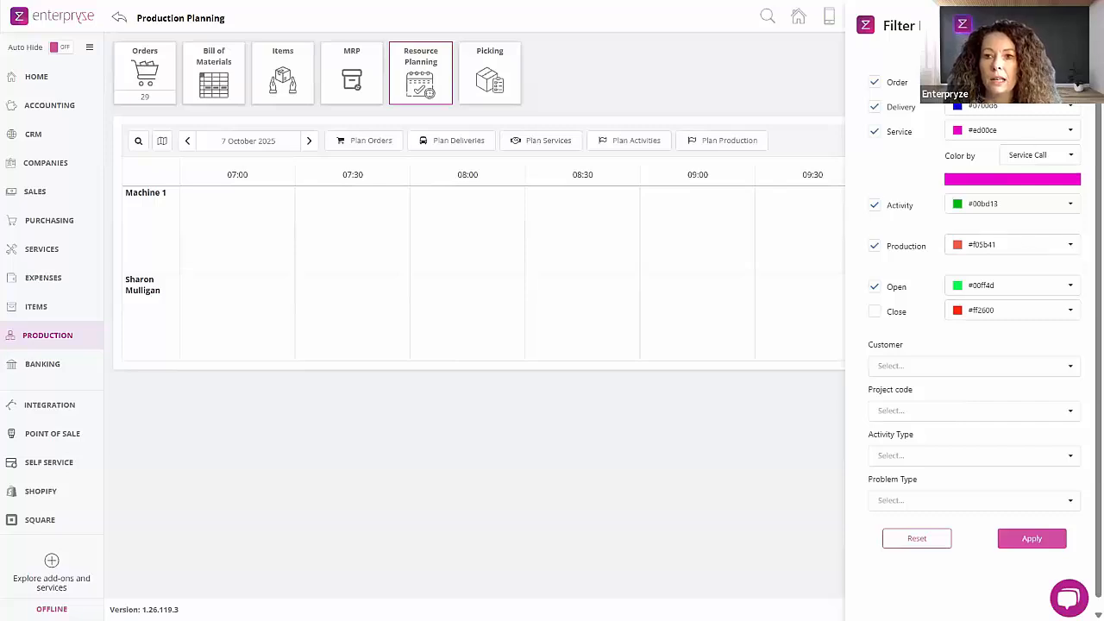
left_click(1032, 538)
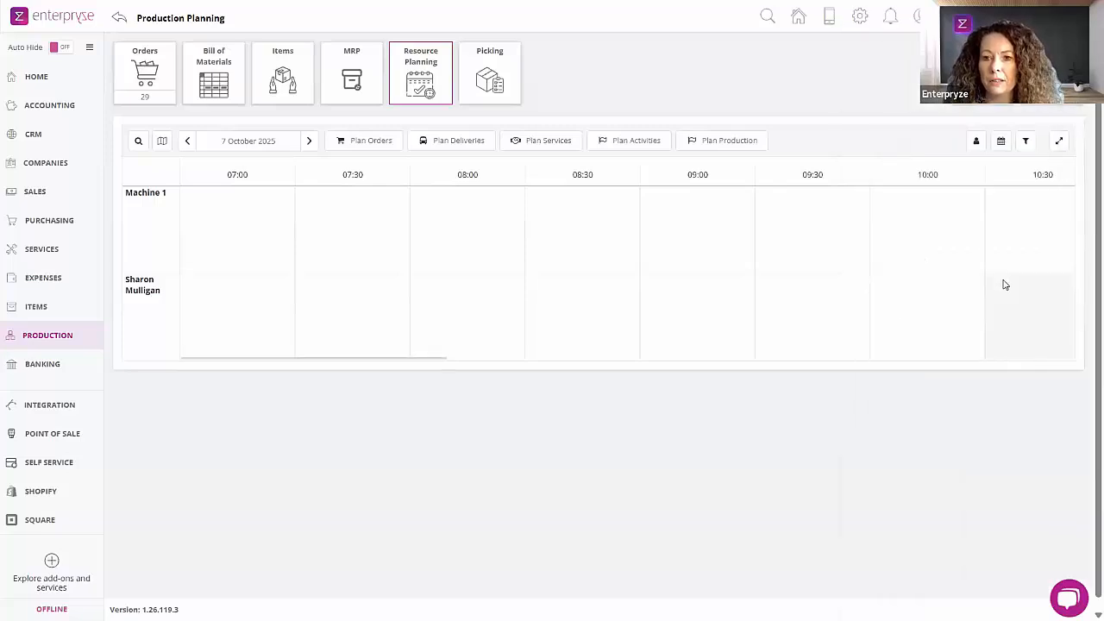
- Review the sales orders and activities available for scheduling in the resource planner
left_click(362, 140)
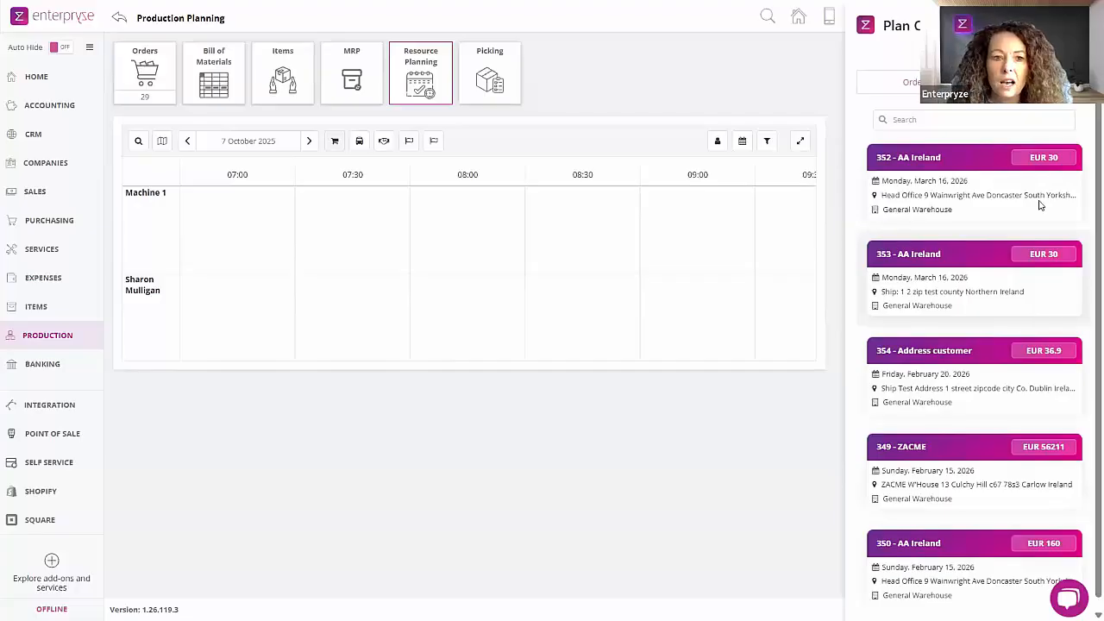
left_click(339, 303)
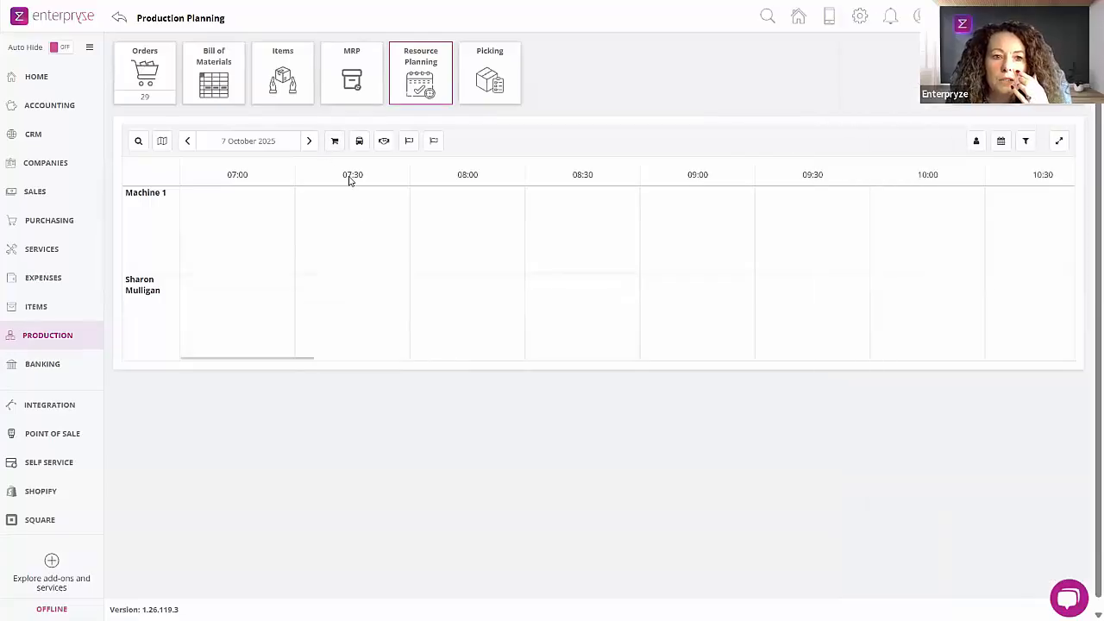
left_click(335, 142)
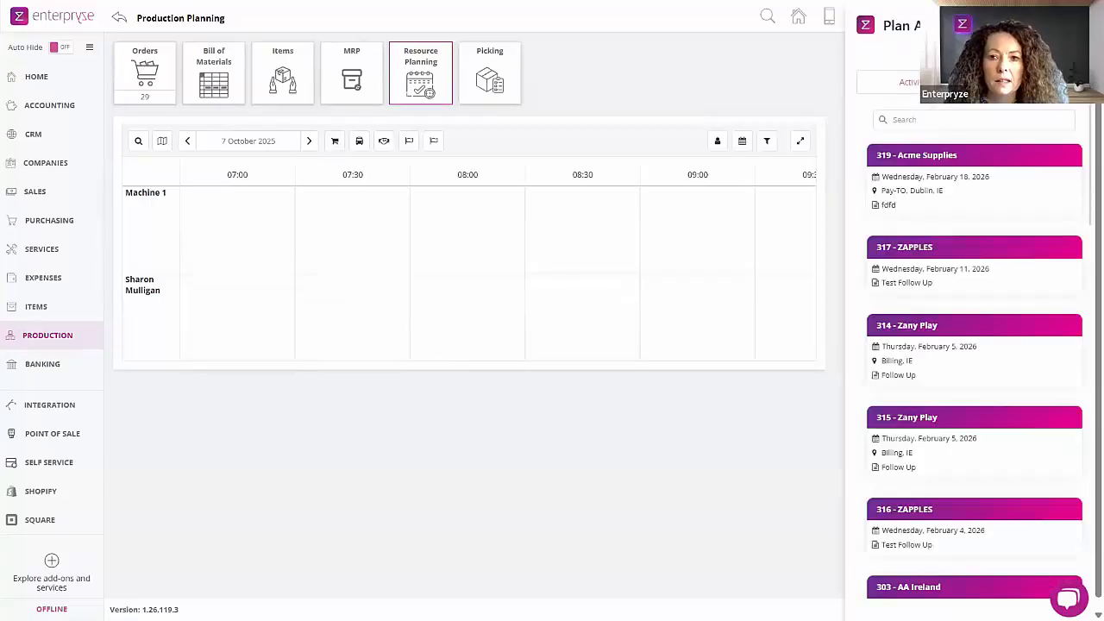
- Open the list of production orders available for planning and set the planner date to 19 February 2026
left_click(436, 144)
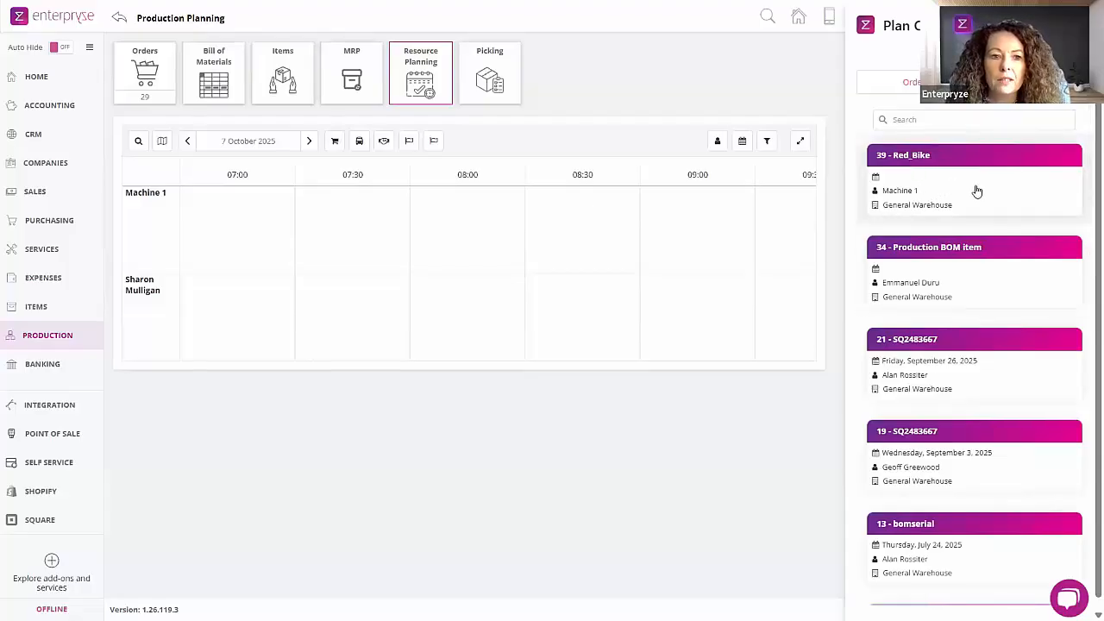
left_click(251, 146)
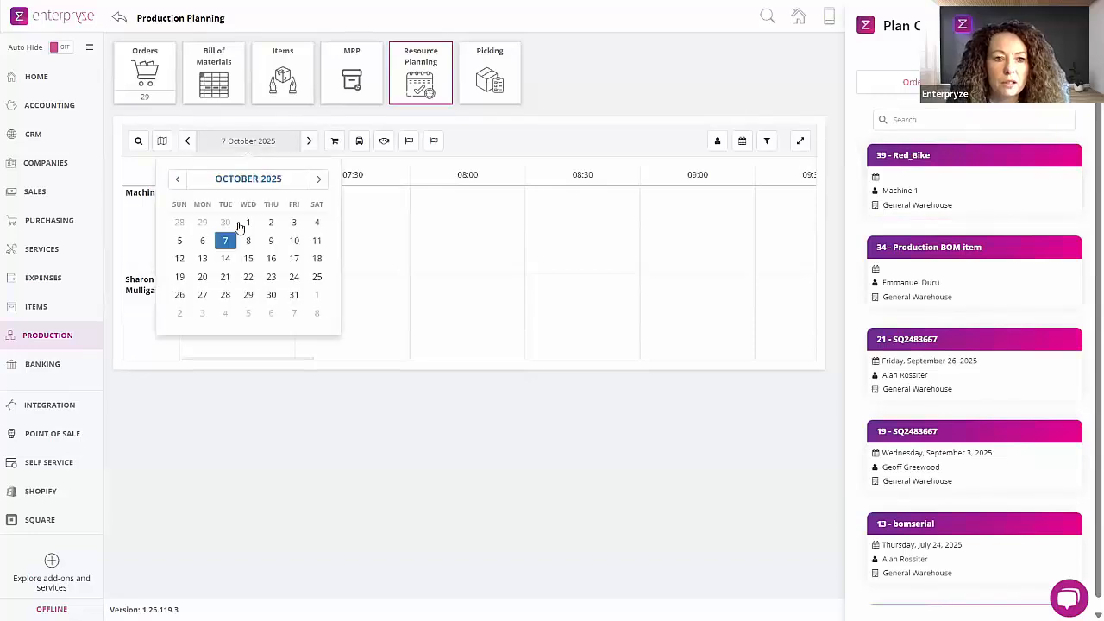
left_click(274, 180)
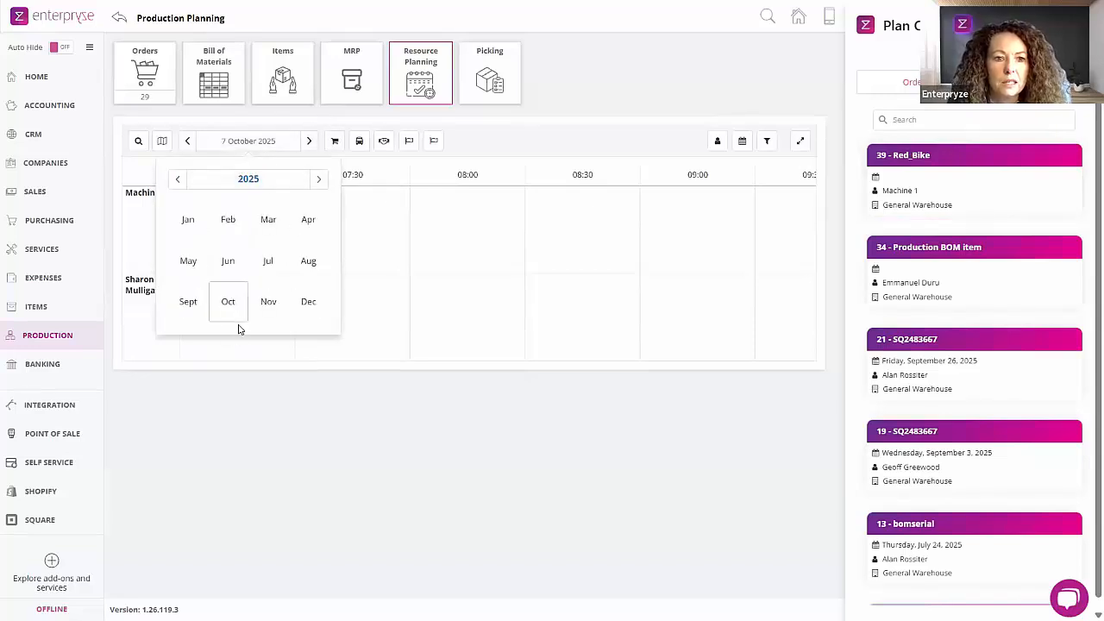
left_click(249, 180)
left_click(308, 262)
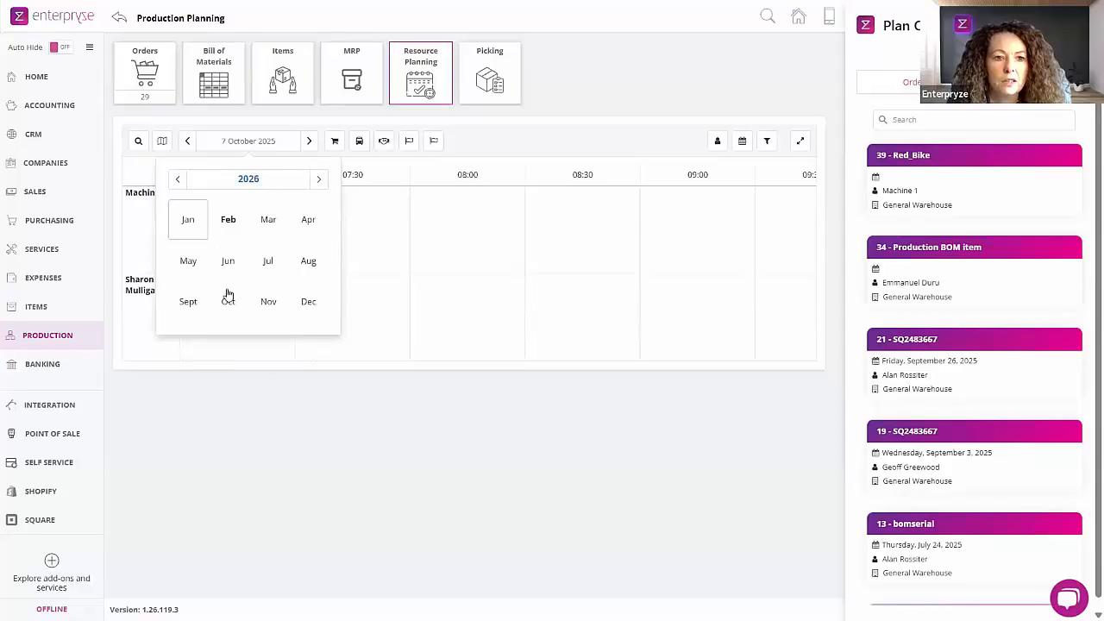
left_click(228, 297)
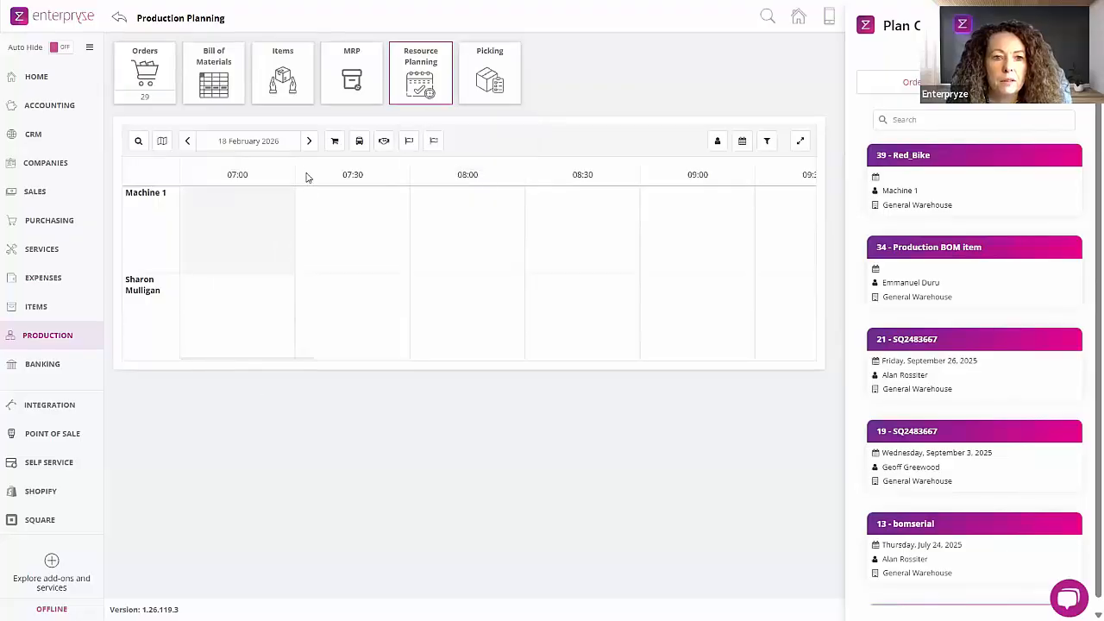
left_click(308, 142)
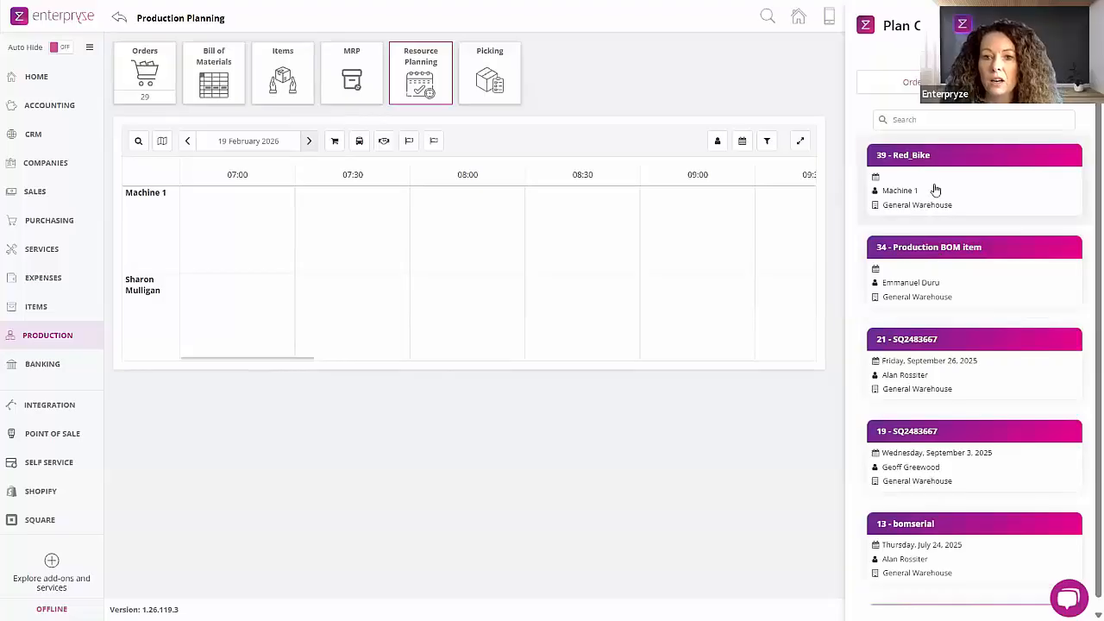
- Schedule the Red_Bike production order on Machine 1 from 08:00 to 11:00
left_click_drag(903, 187, 483, 234)
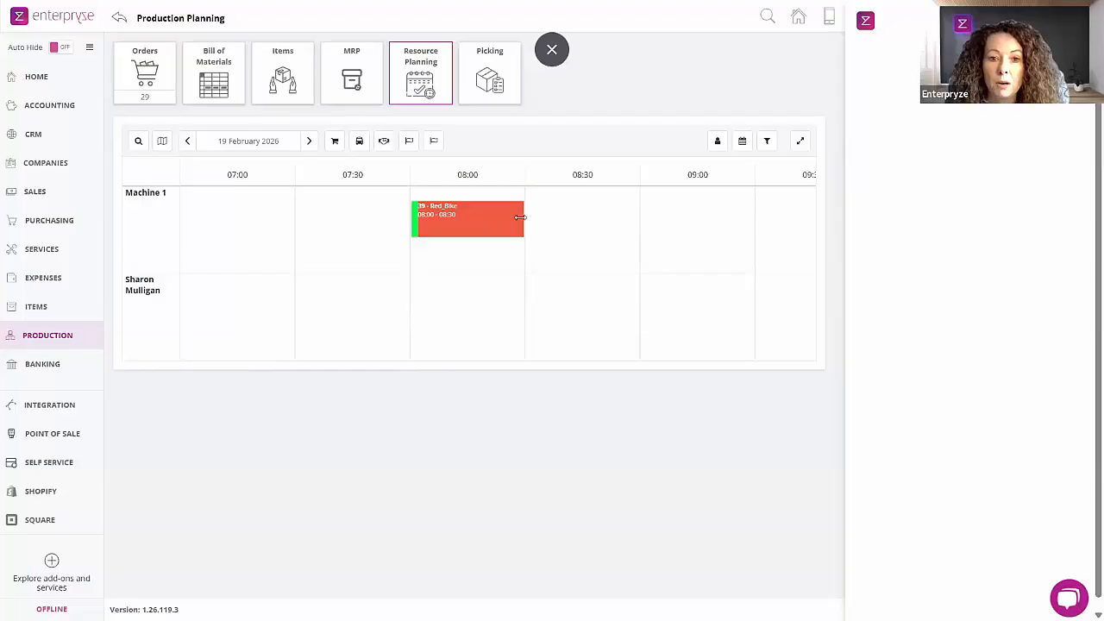
left_click_drag(523, 222, 638, 225)
left_click_drag(823, 226, 1084, 222)
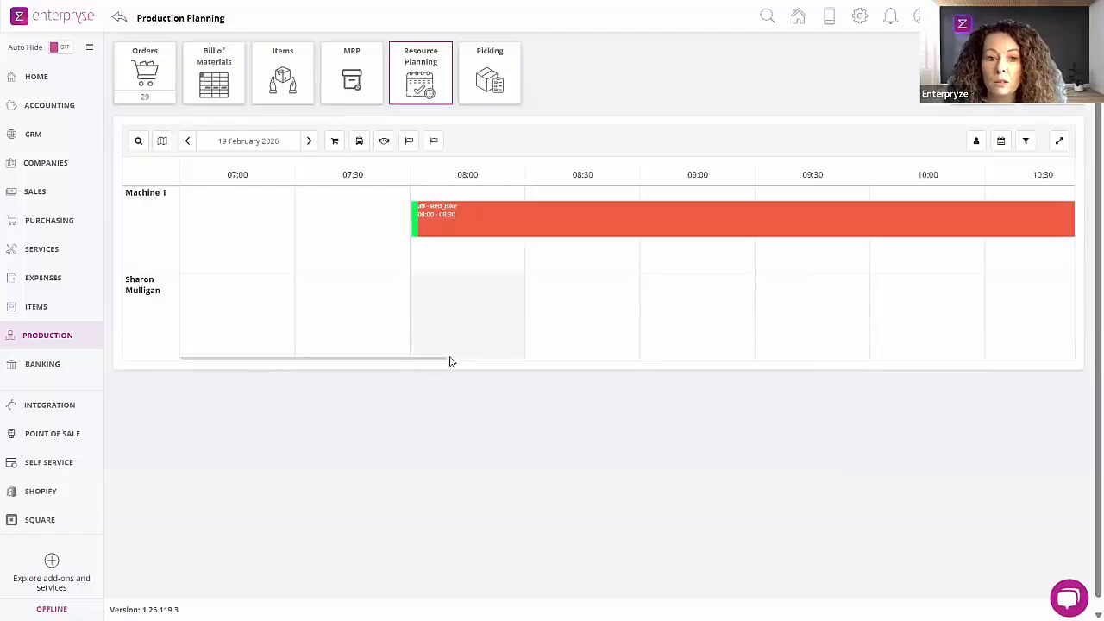
left_click_drag(424, 363, 547, 365)
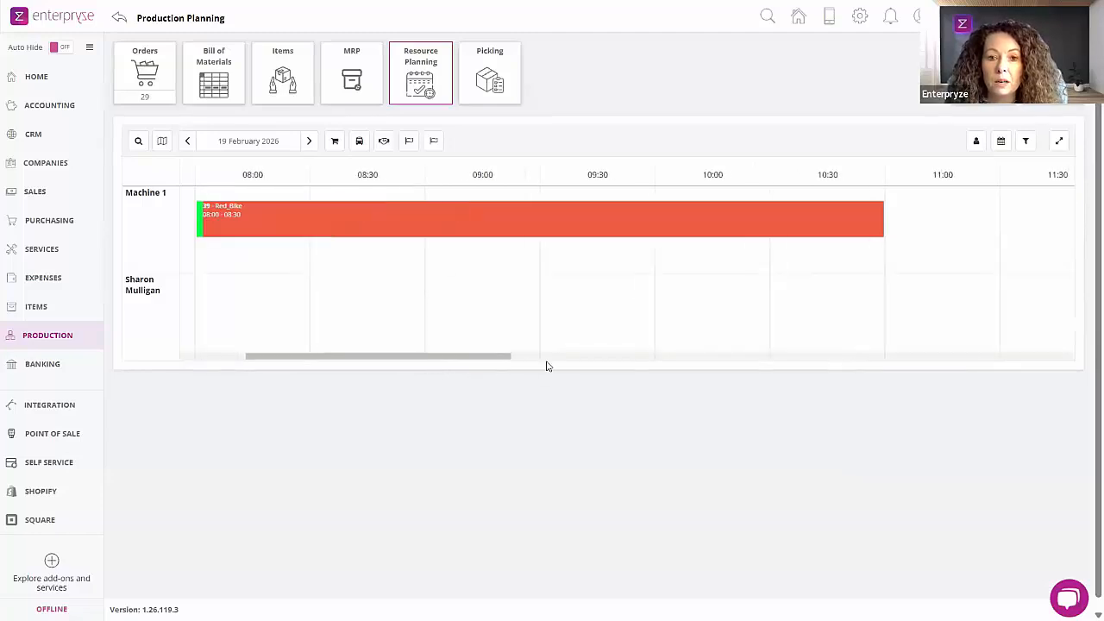
left_click_drag(716, 219, 960, 233)
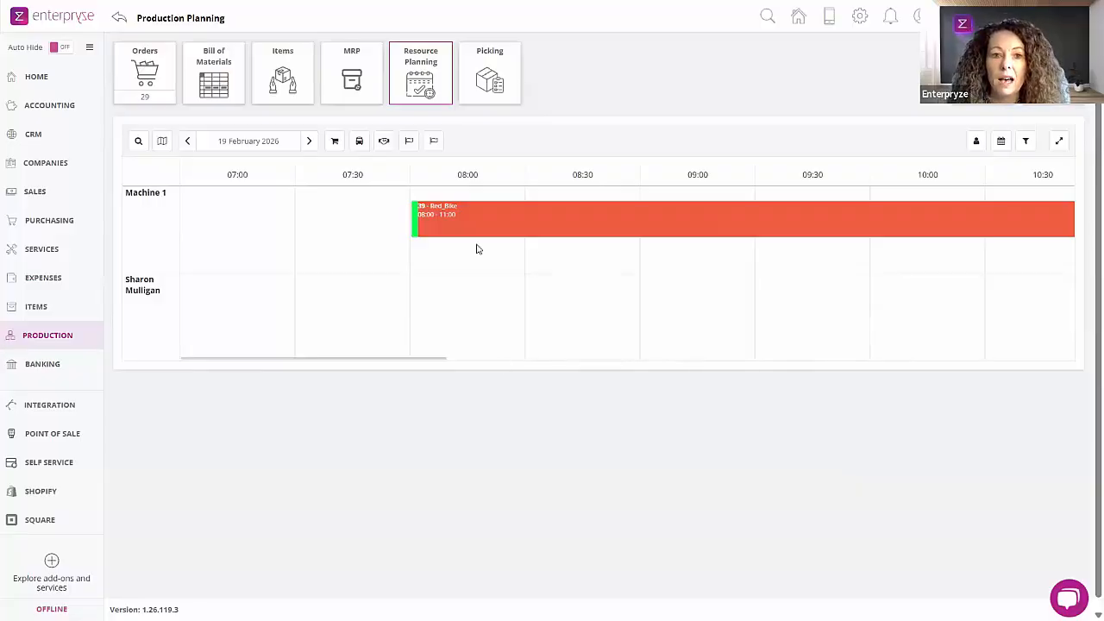
- Schedule the Production BOM item order from 09:00 to 09:30, try it on Machine 1, and assign it to the resource below Machine 1
left_click(434, 141)
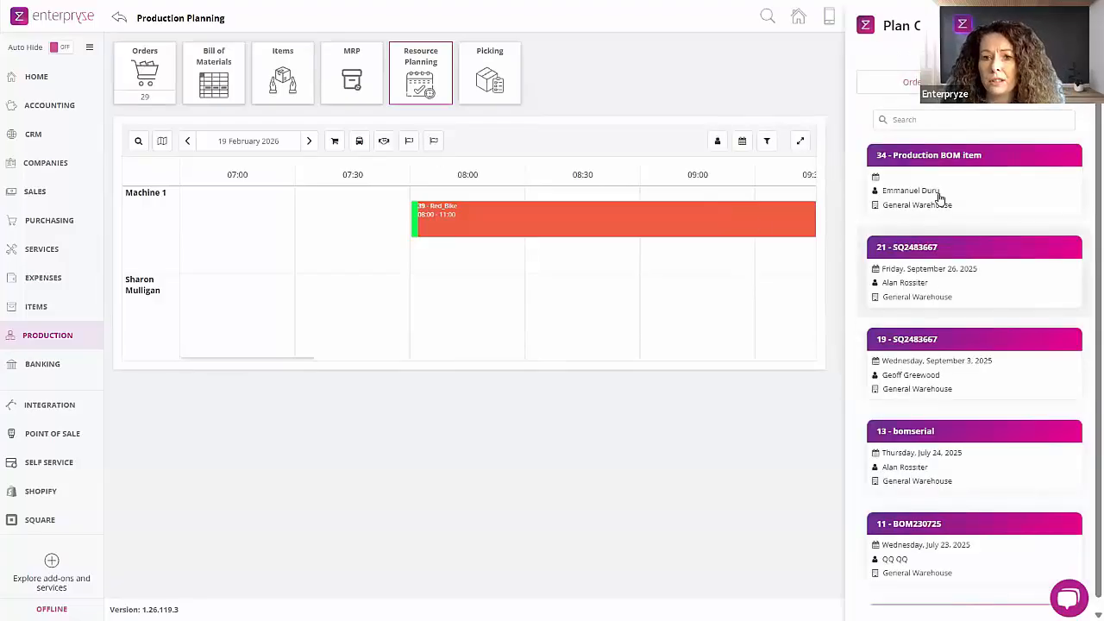
left_click_drag(717, 279, 718, 282)
left_click(1073, 25)
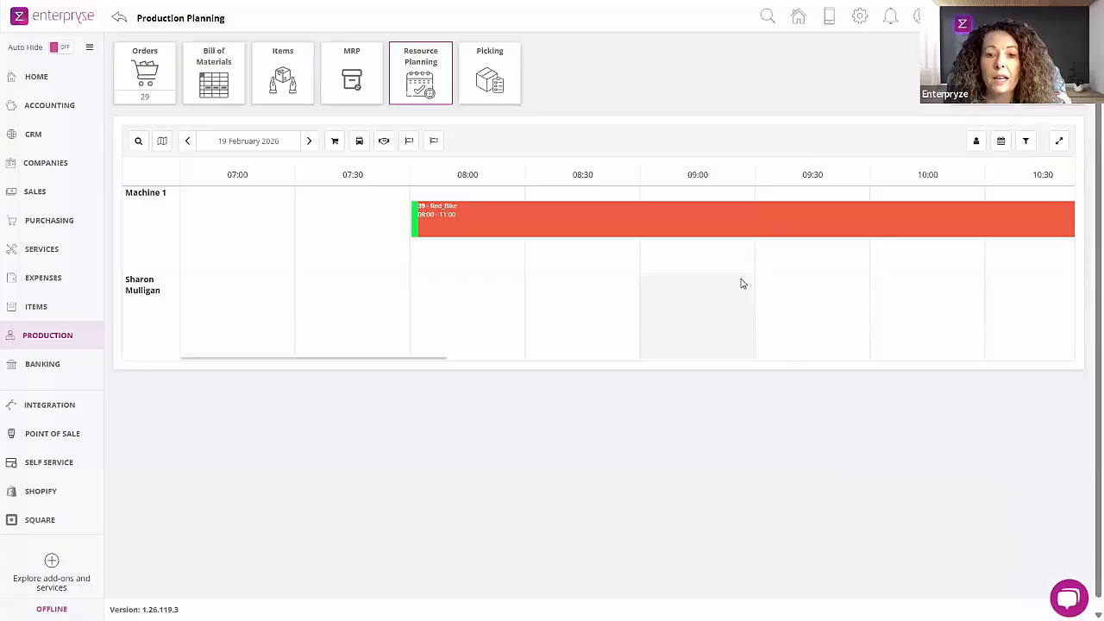
left_click_drag(702, 318, 702, 269)
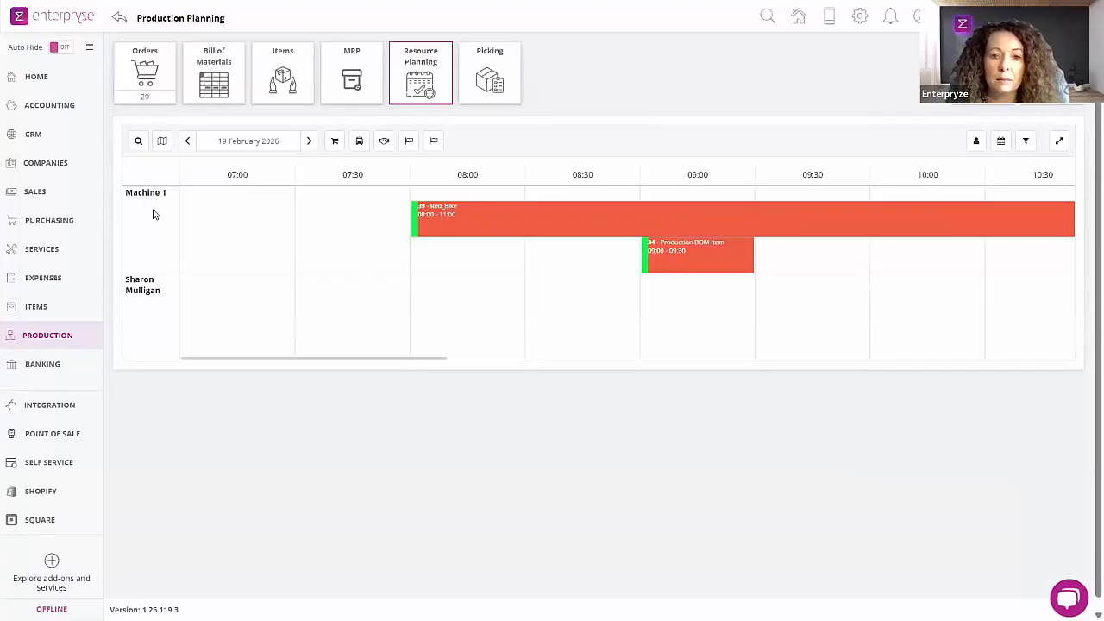
left_click_drag(682, 264, 682, 296)
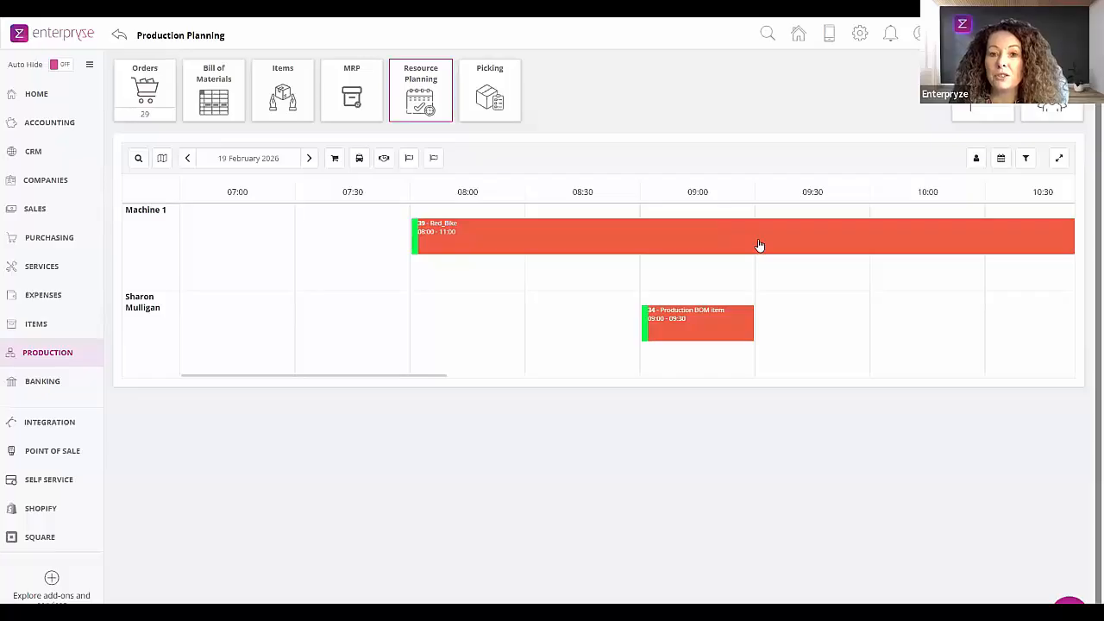
- Open the newest Red Bike order from the production order list and review its planned dates and planned bill of materials
mouse_move(759, 245)
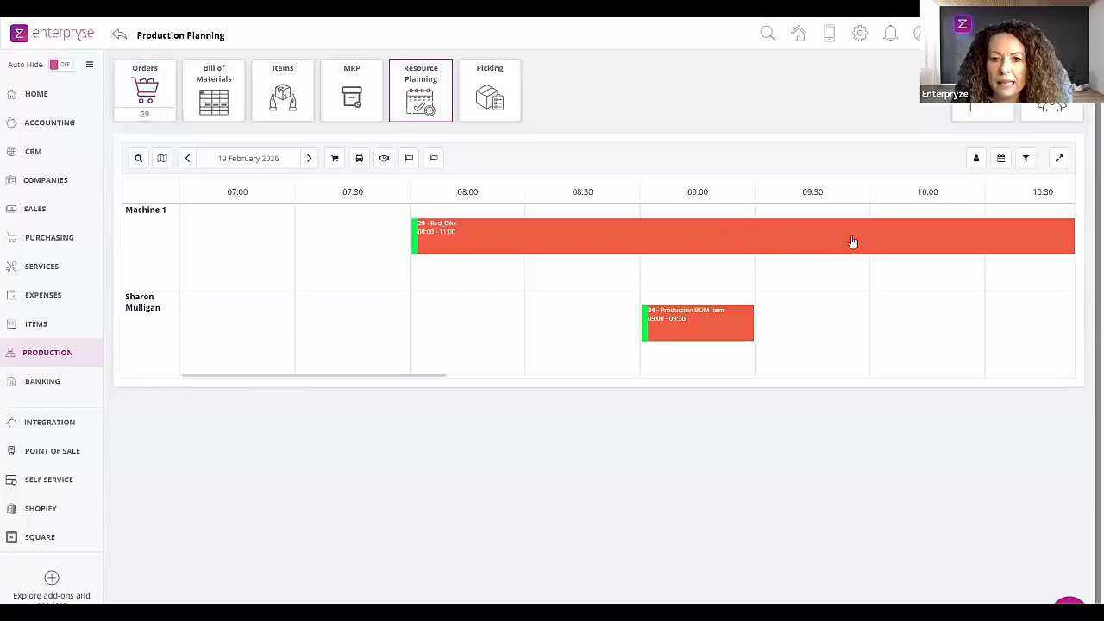
left_click(151, 96)
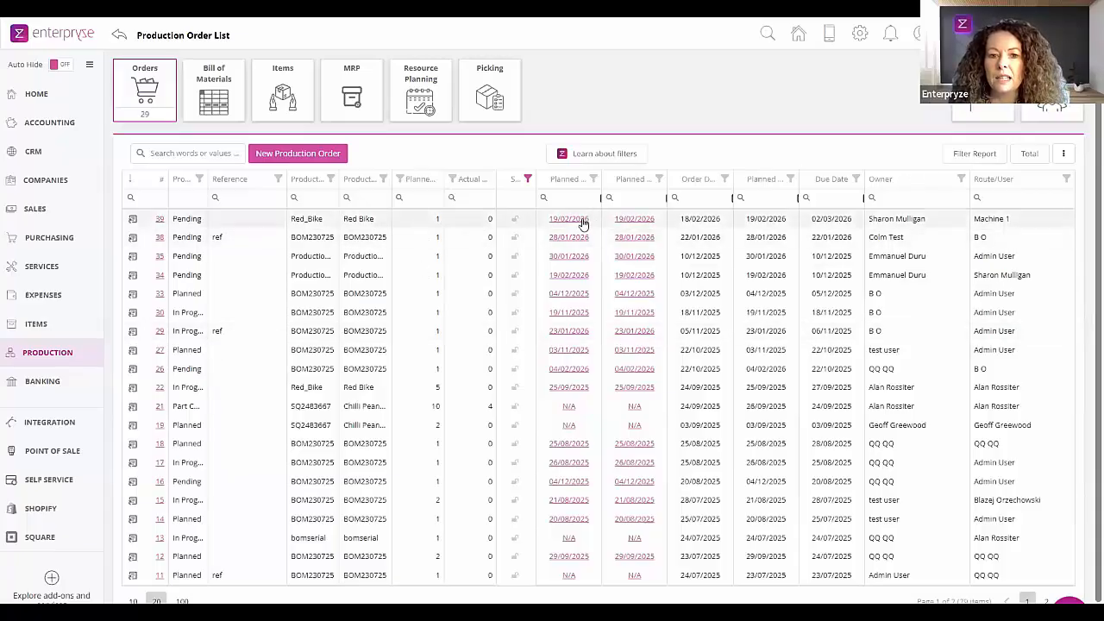
left_click(134, 224)
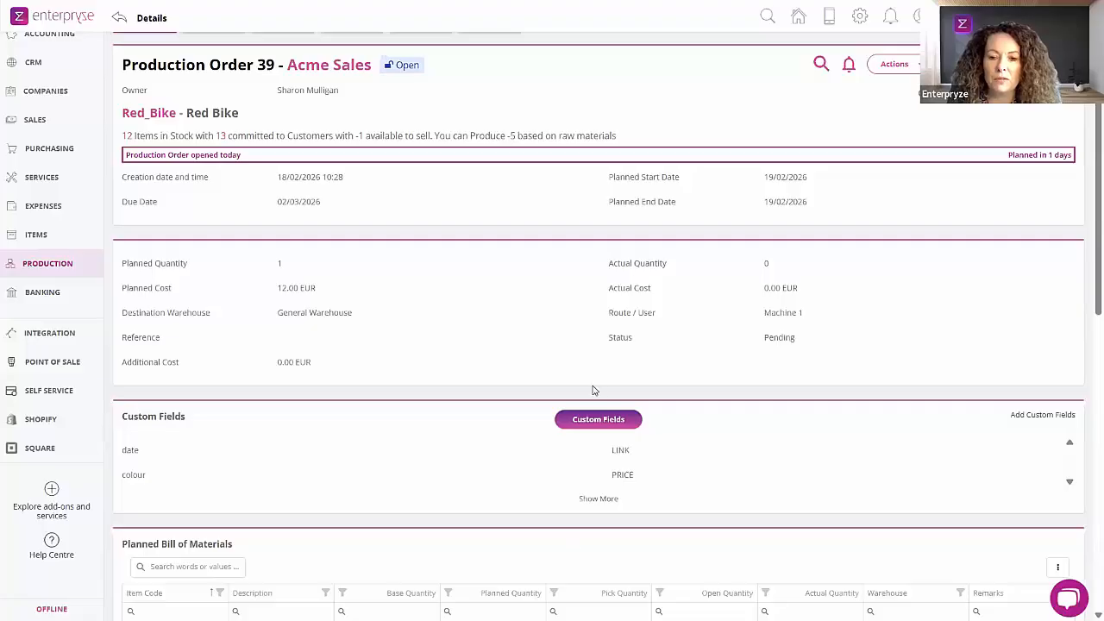
scroll(589, 393, "down", 2)
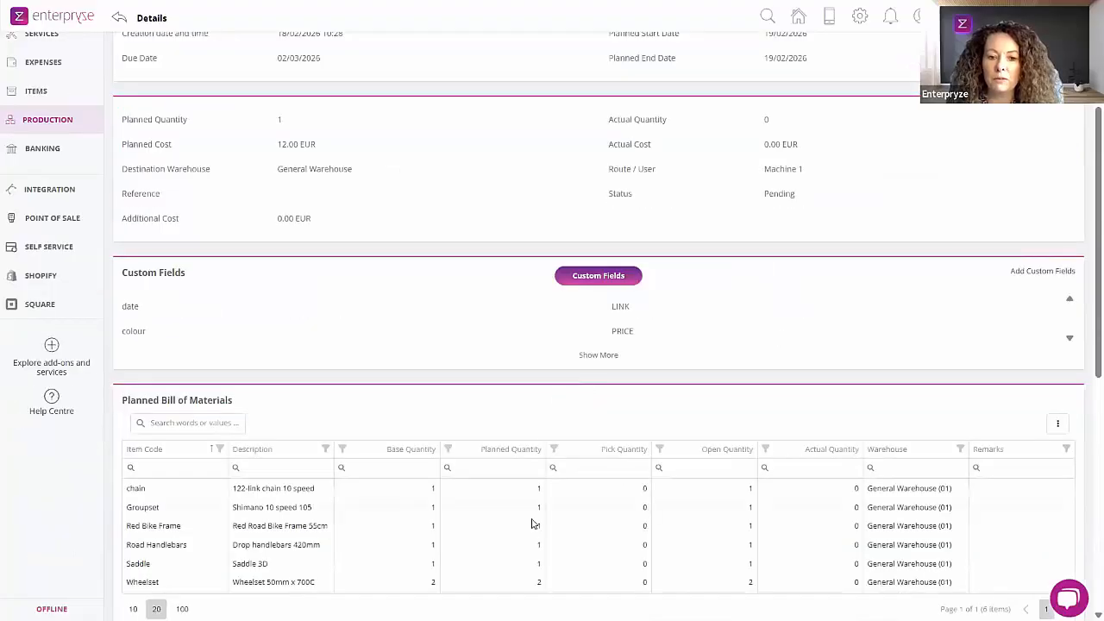